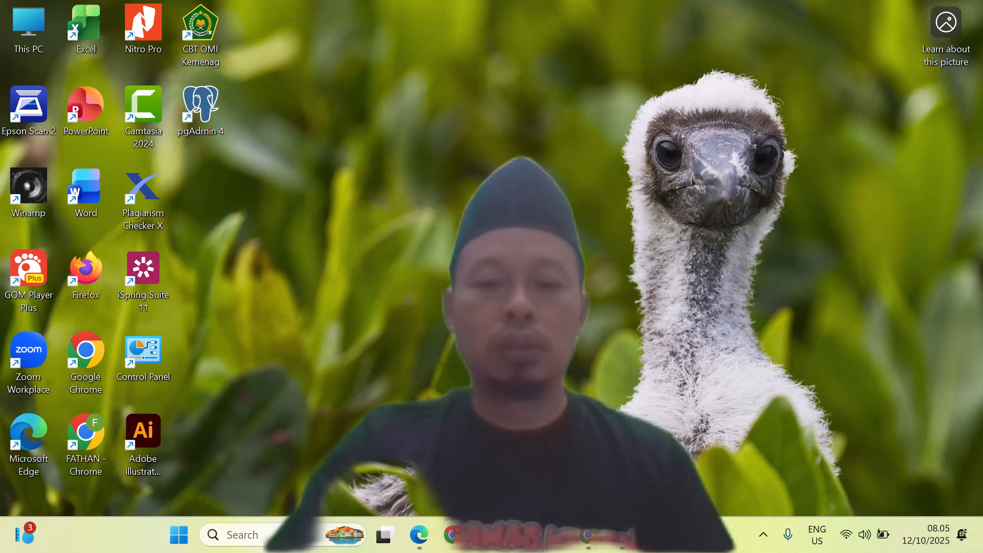
Step: Bring up the RPP Keren v3 Edge window from the taskbar
{"action": "left_click", "coordinate": [416, 532]}
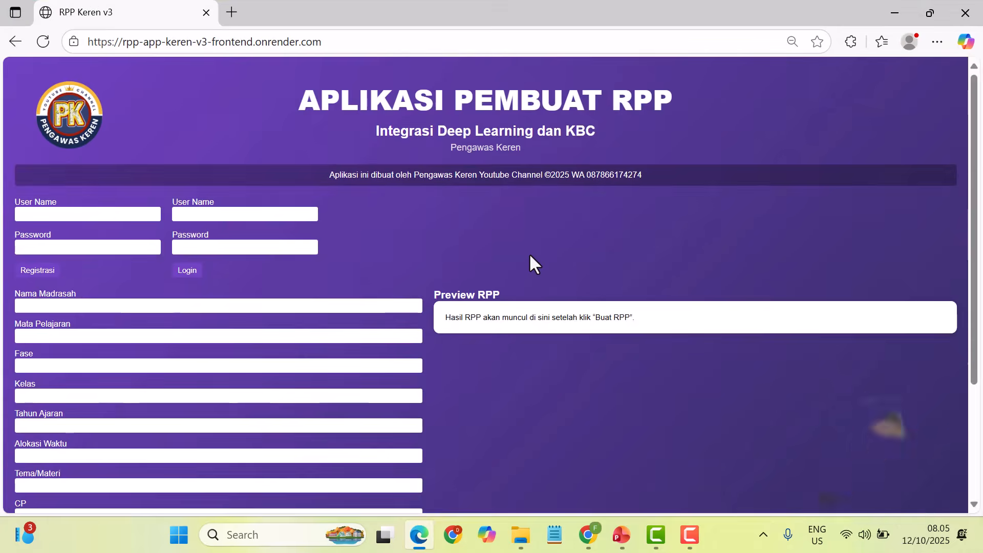
Step: Register a new test account with a username and password under Registrasi
{"action": "left_click", "coordinate": [82, 214]}
{"action": "type", "text": "uji"}
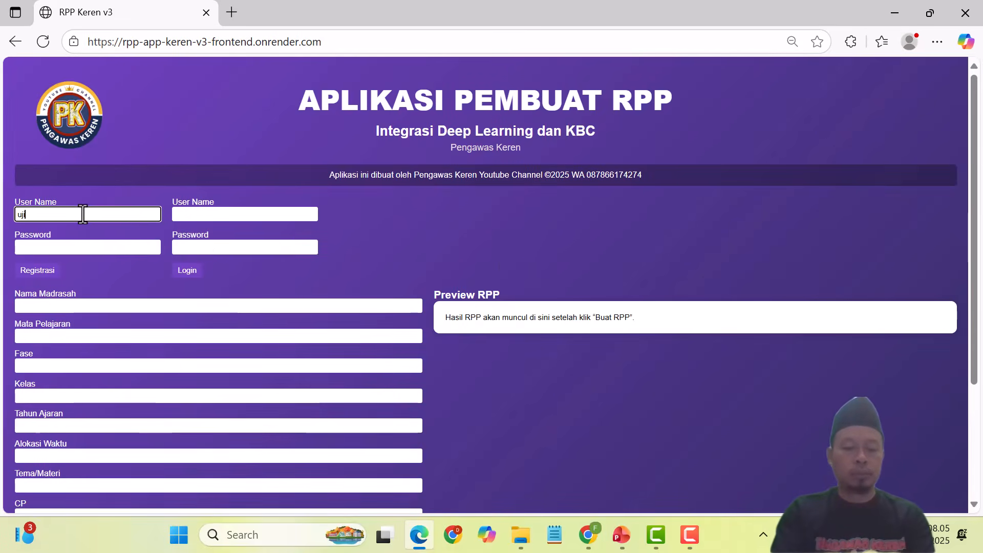
{"action": "type", "text": "coba123"}
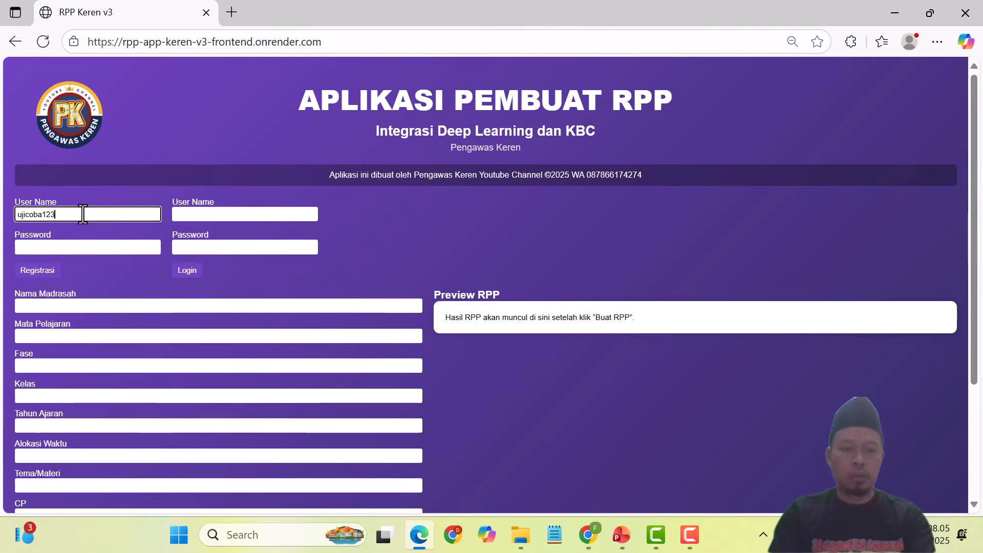
{"action": "left_click", "coordinate": [52, 248]}
{"action": "type", "text": "•••"}
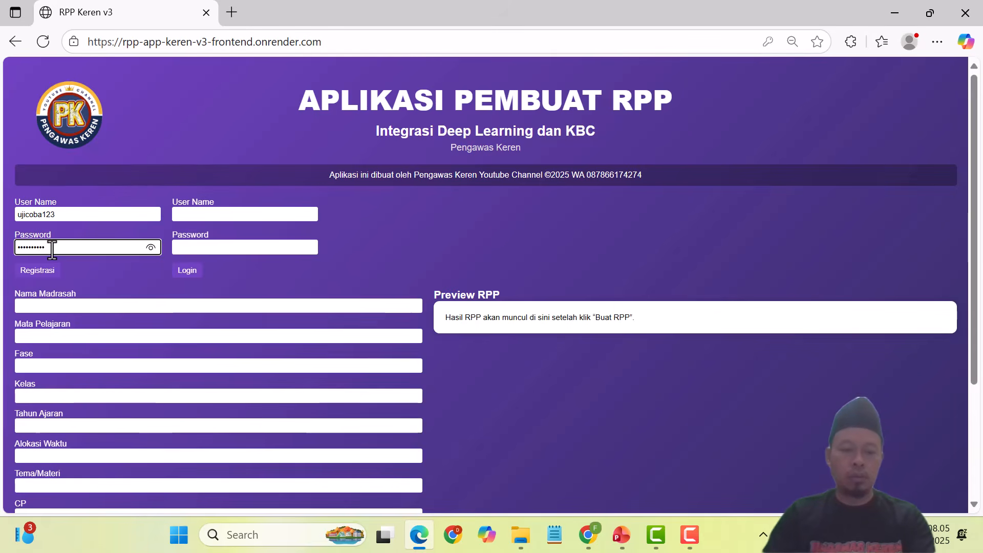
{"action": "left_click", "coordinate": [40, 277]}
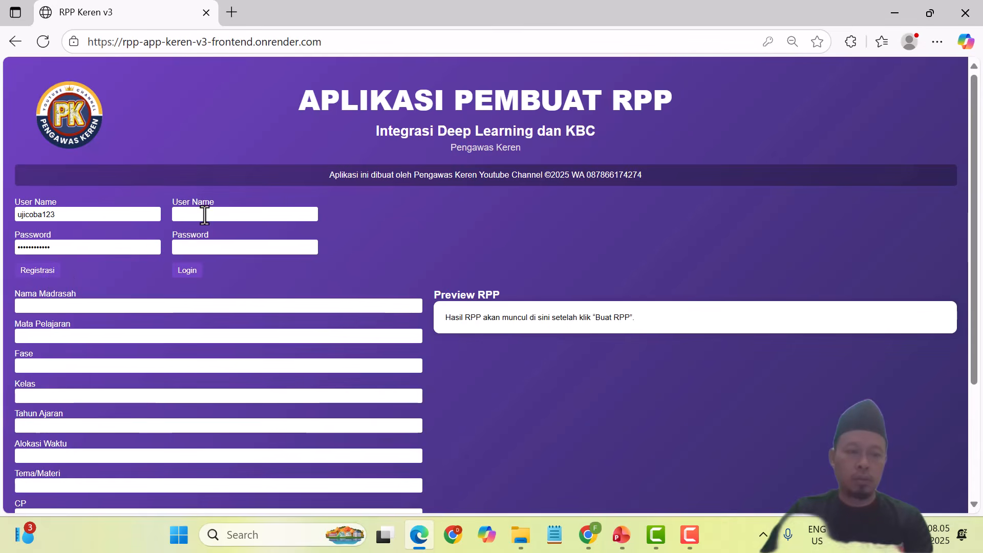
Step: Log in with the same username and password
{"action": "left_click_drag", "start_coordinate": [77, 215], "coordinate": [32, 217]}
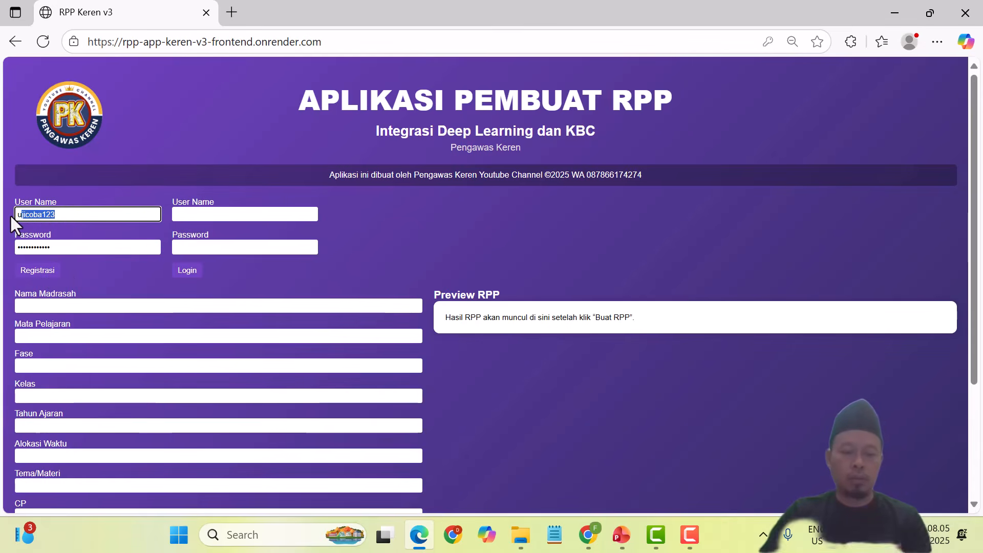
{"action": "left_click", "coordinate": [209, 215]}
{"action": "key", "text": "ctrl+v"}
{"action": "left_click", "coordinate": [179, 248]}
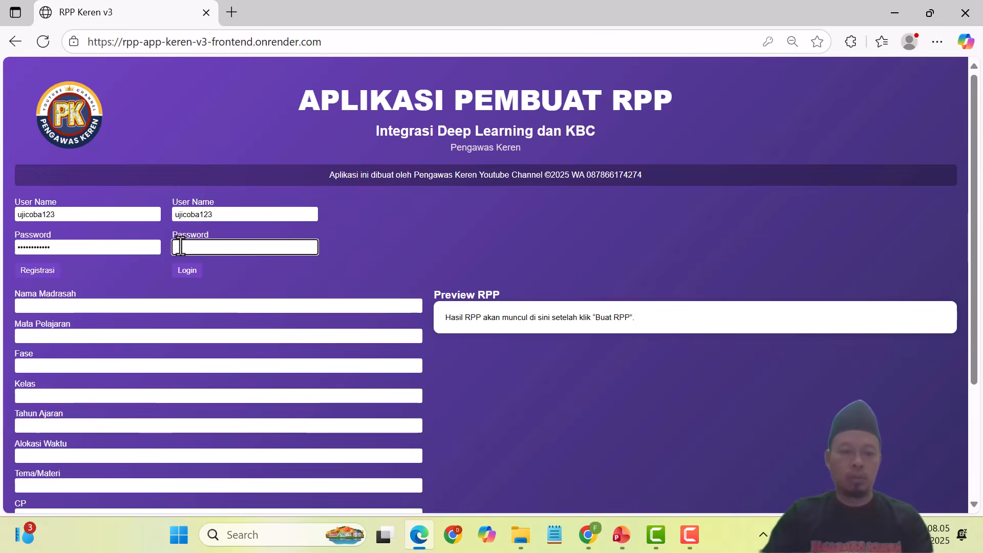
{"action": "left_click", "coordinate": [134, 249]}
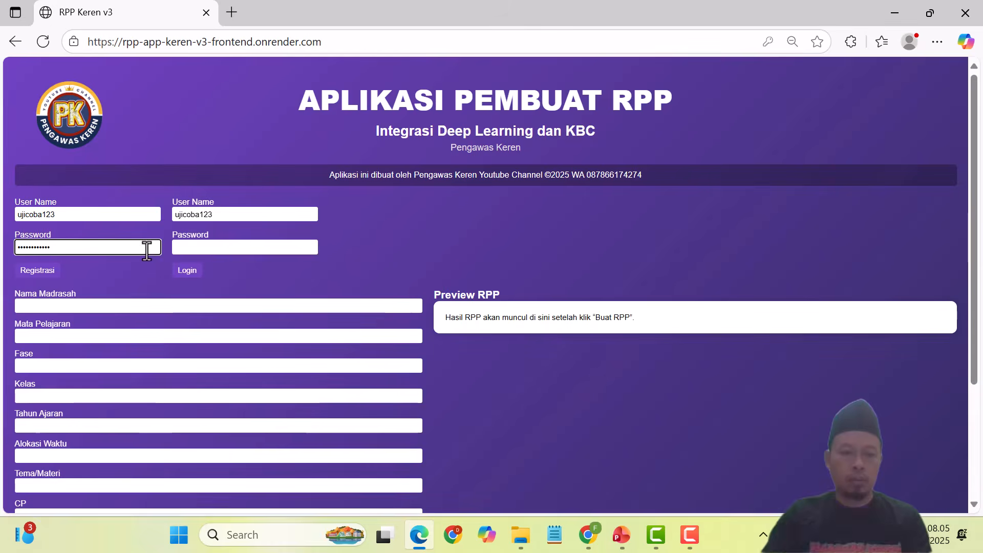
{"action": "left_click", "coordinate": [201, 249]}
{"action": "type", "text": "u"}
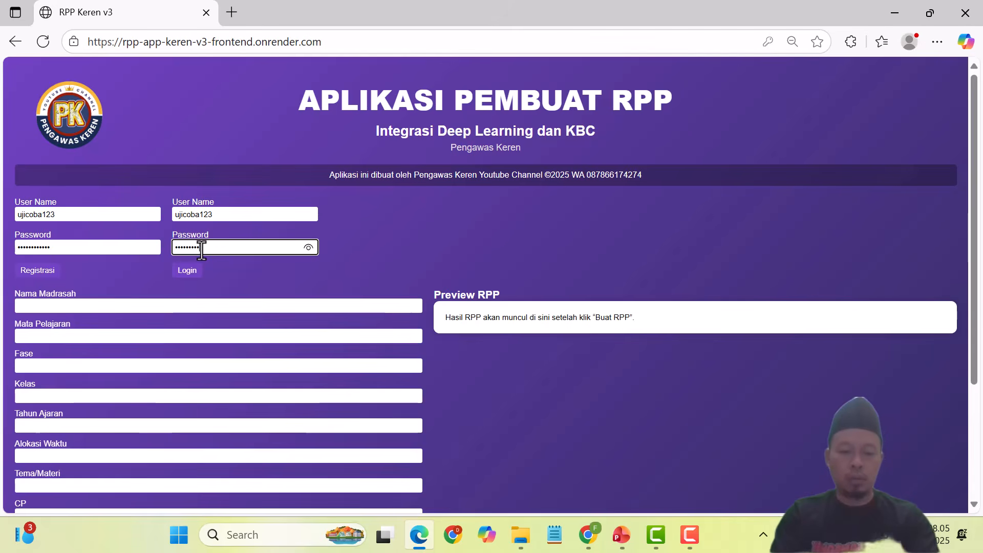
{"action": "left_click", "coordinate": [181, 275]}
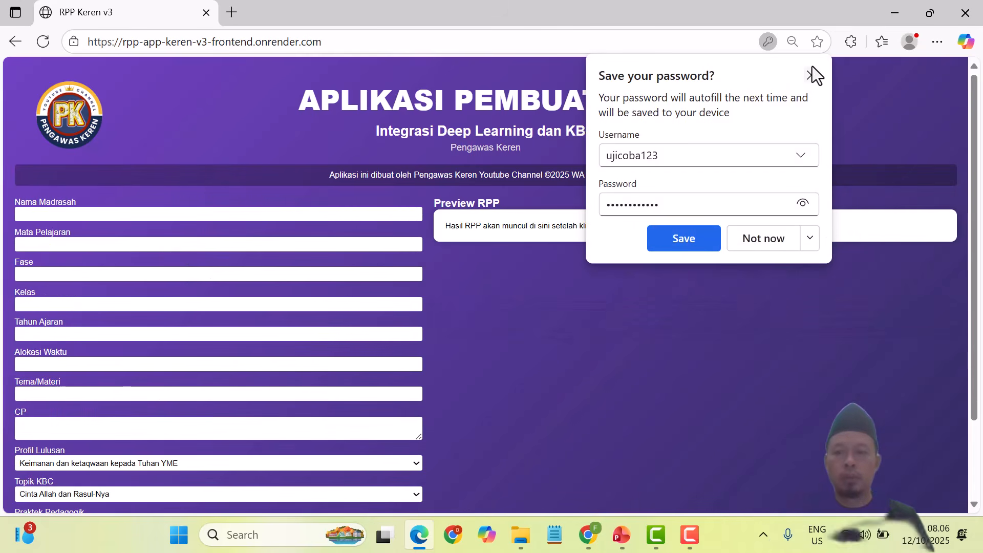
Step: Dismiss the save-password prompt; enter school MI Pengawas Keren, subject IPAS and Fase C
{"action": "left_click", "coordinate": [812, 76]}
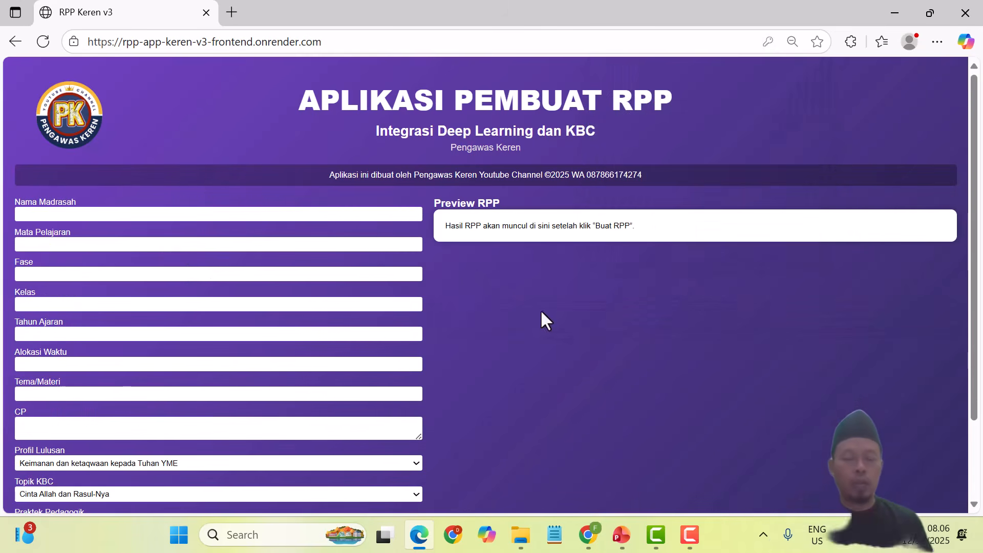
{"action": "left_click", "coordinate": [60, 214]}
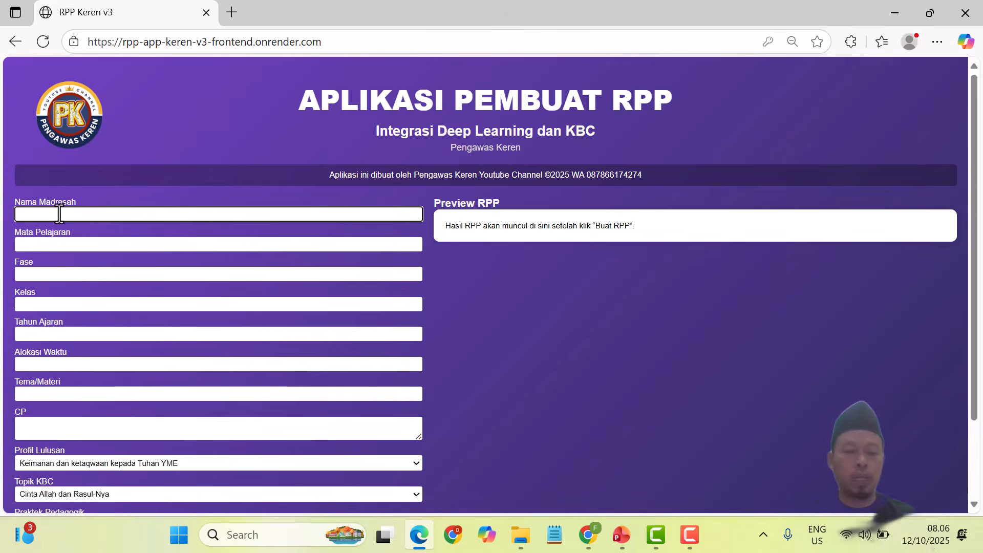
{"action": "type", "text": "MI "}
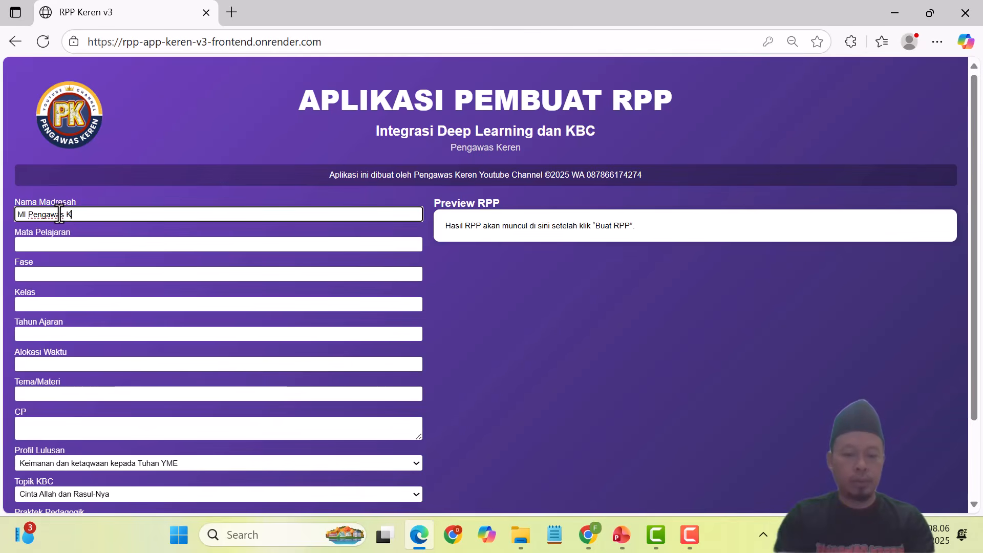
{"action": "type", "text": "Pengawas Keren"}
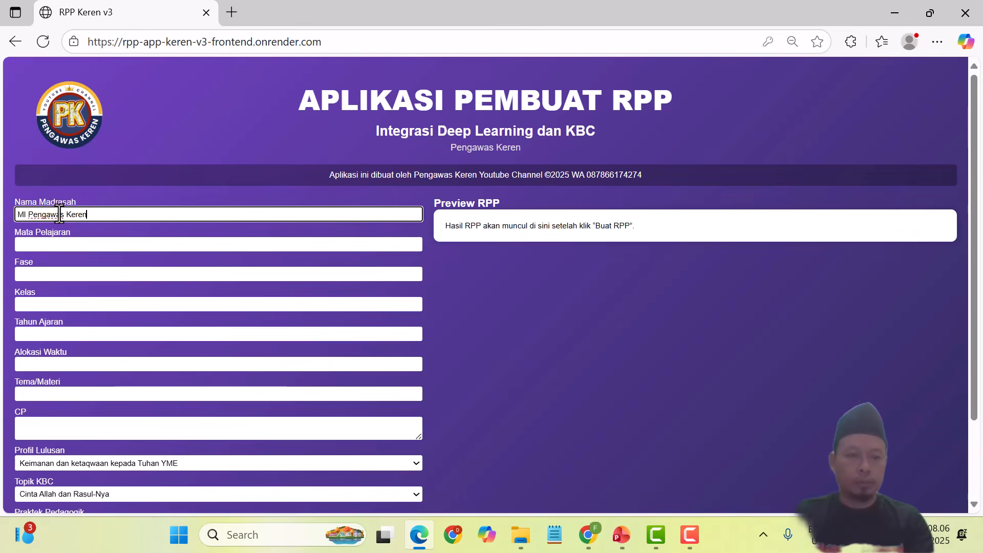
{"action": "left_click", "coordinate": [55, 251]}
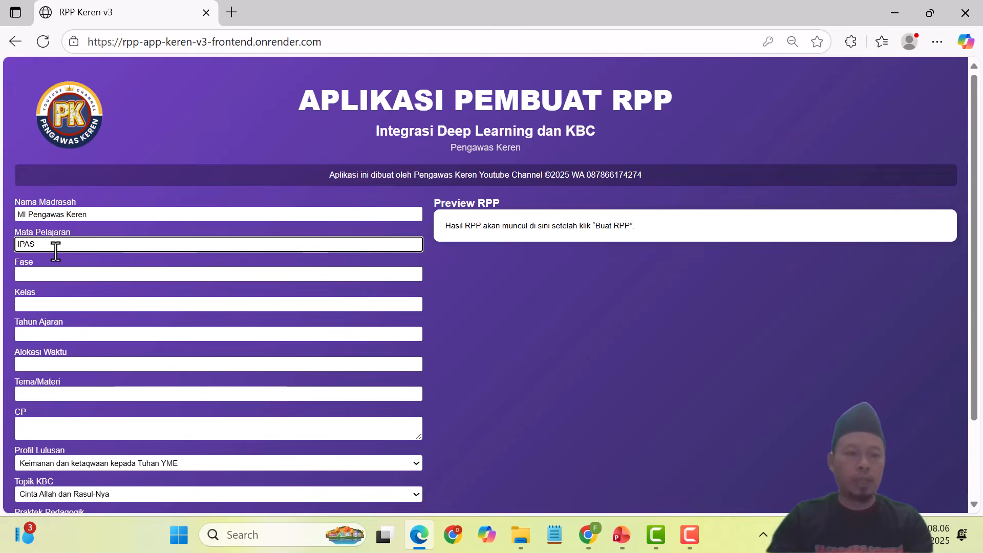
{"action": "left_click", "coordinate": [44, 275]}
{"action": "type", "text": "C"}
Step: Enter Kelas 6, Tahun Ajaran 2025/2026, Alokasi Waktu 2 X 35 and theme Ekosistem
{"action": "left_click", "coordinate": [35, 307]}
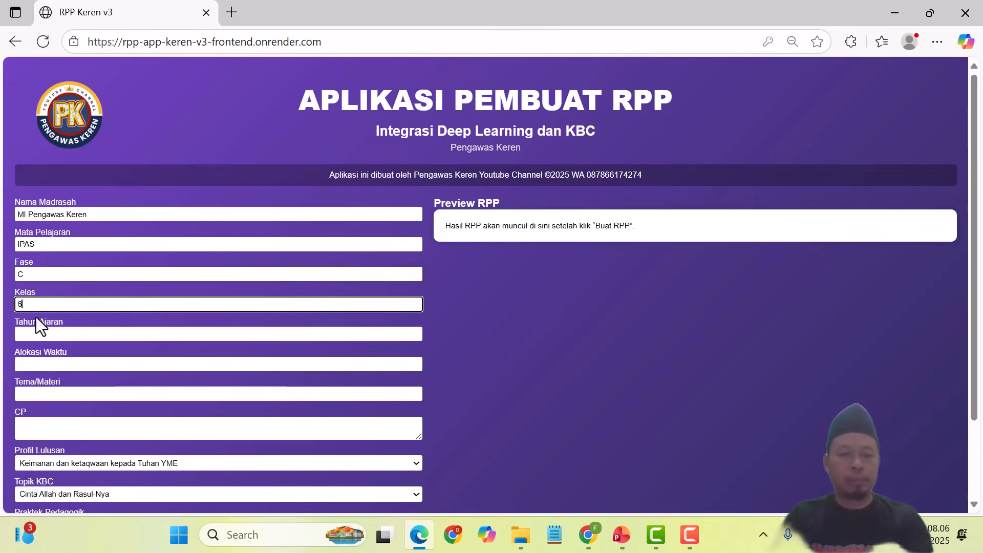
{"action": "left_click", "coordinate": [35, 334]}
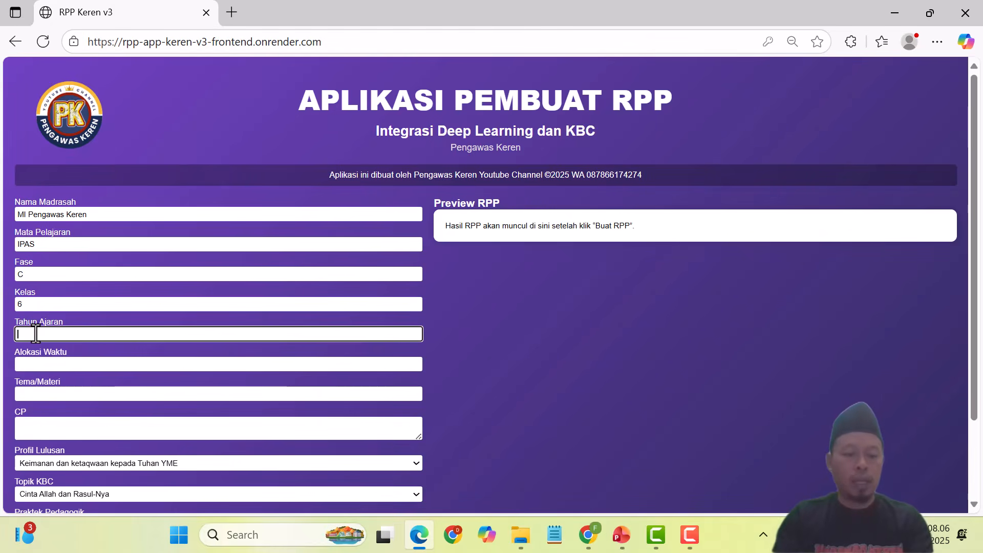
{"action": "type", "text": "2025"}
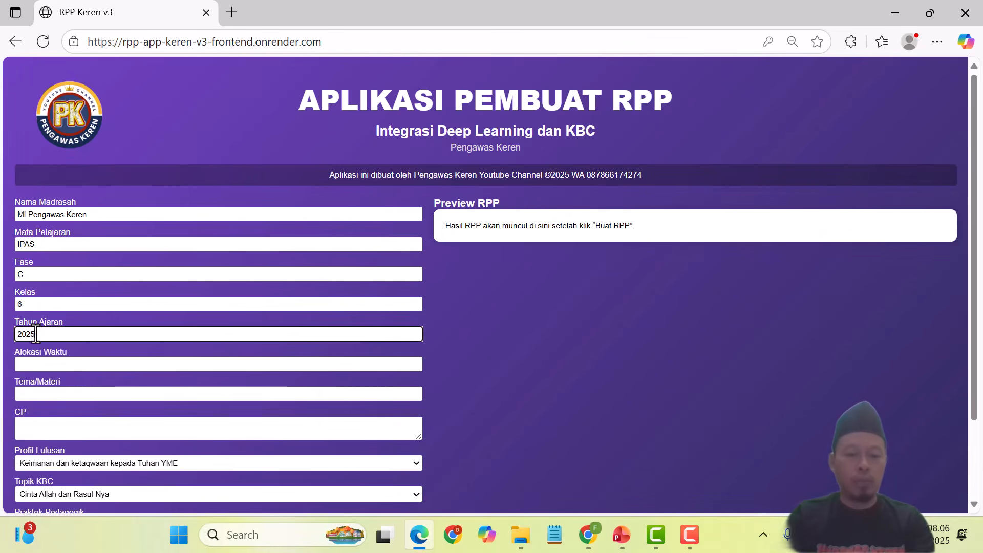
{"action": "type", "text": "/2026"}
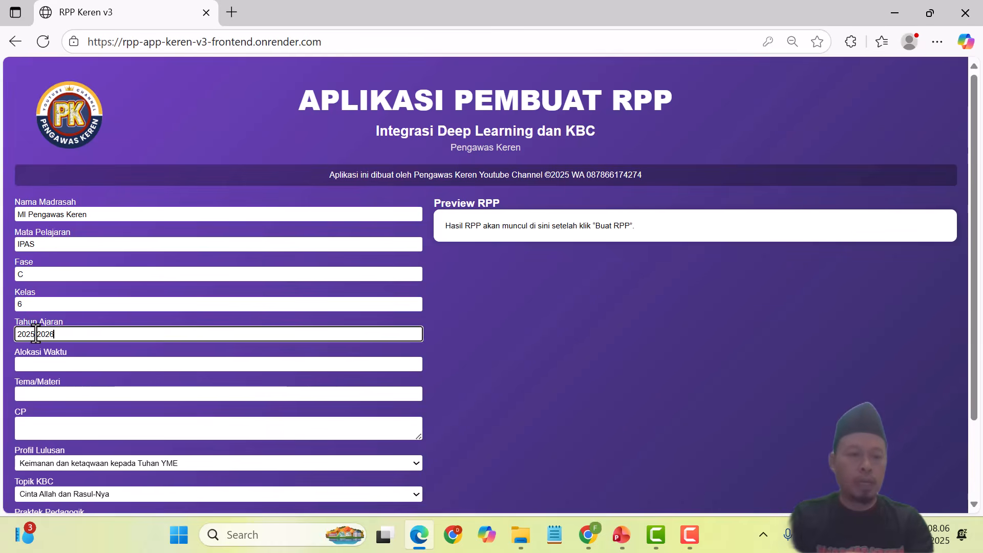
{"action": "left_click", "coordinate": [43, 365]}
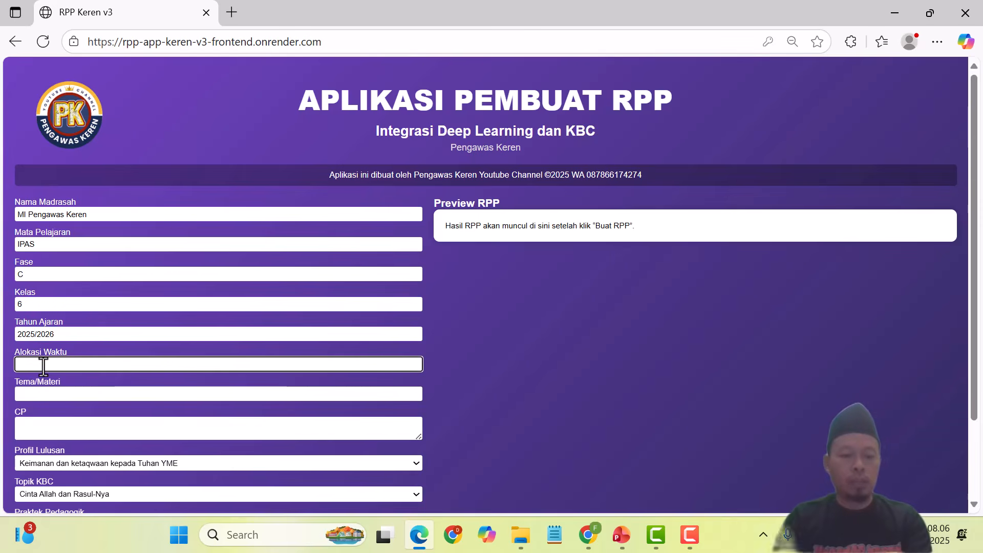
{"action": "type", "text": "2 X 35"}
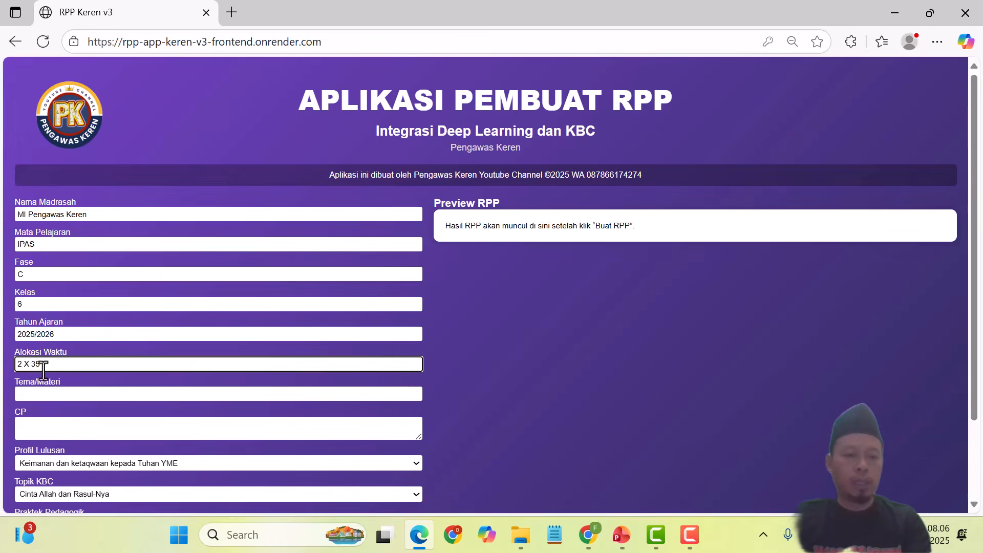
{"action": "left_click", "coordinate": [40, 394]}
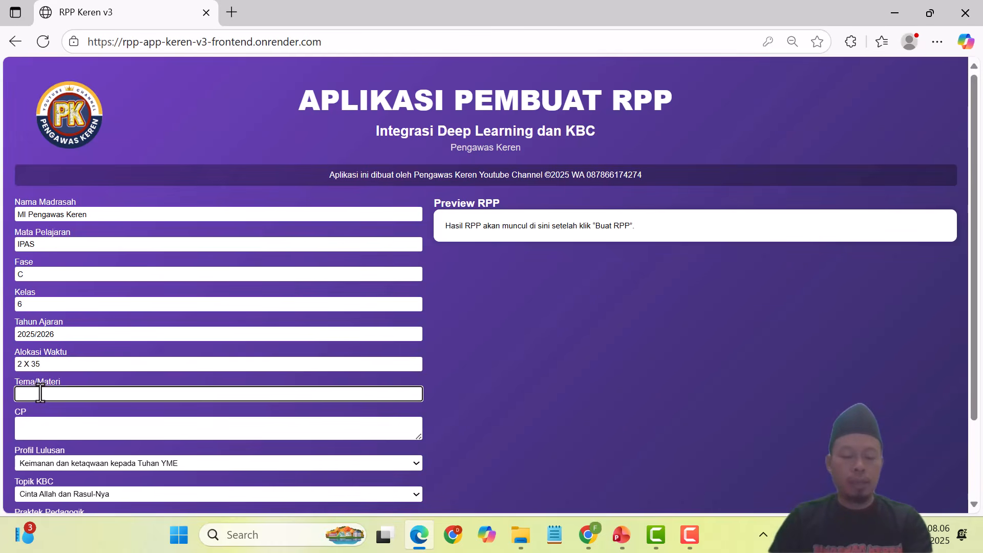
{"action": "type", "text": "Eko"}
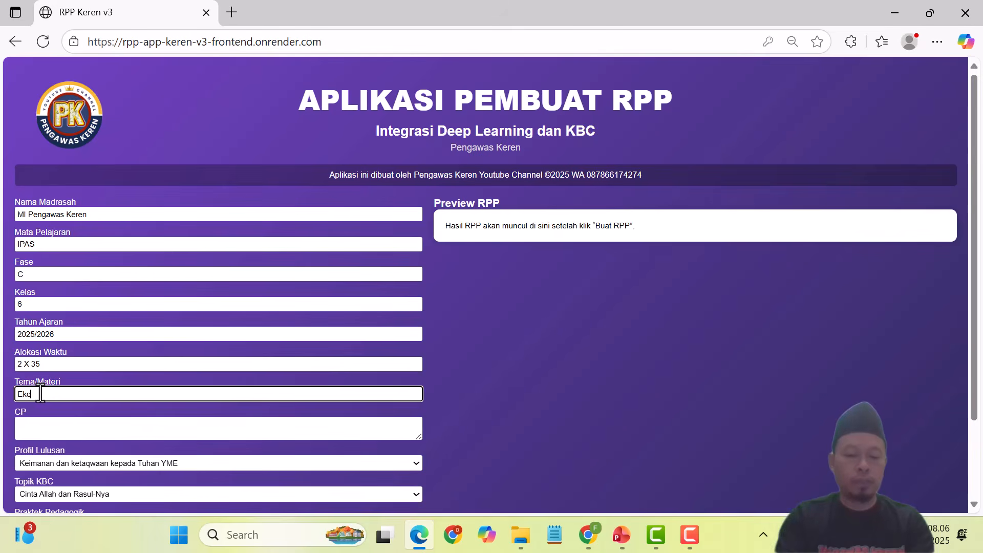
{"action": "type", "text": "si "}
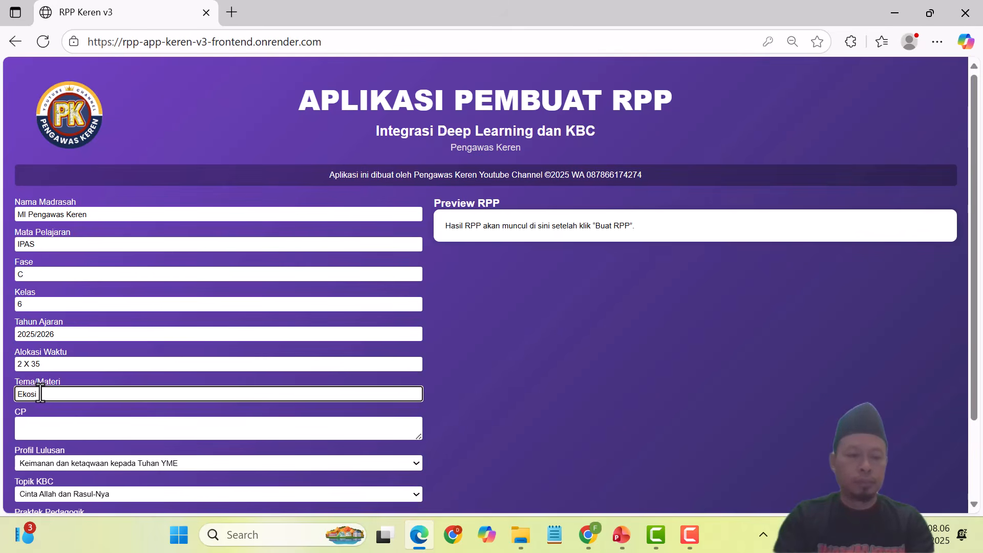
{"action": "type", "text": "stem"}
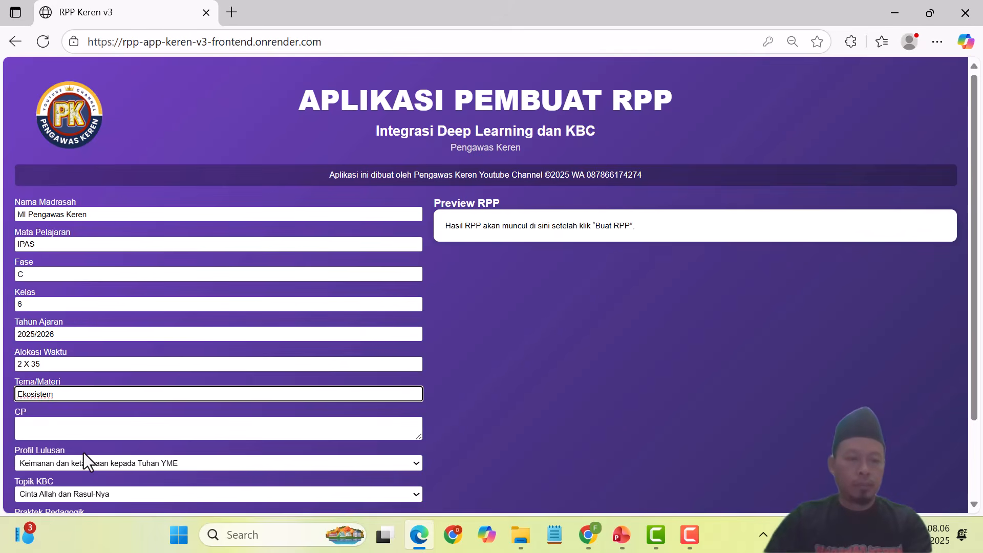
Step: Enter CP 'Mengidentifikasi faktor perusak ekosistem' in the learning outcome box
{"action": "left_click", "coordinate": [32, 421]}
{"action": "type", "text": "Mengi"}
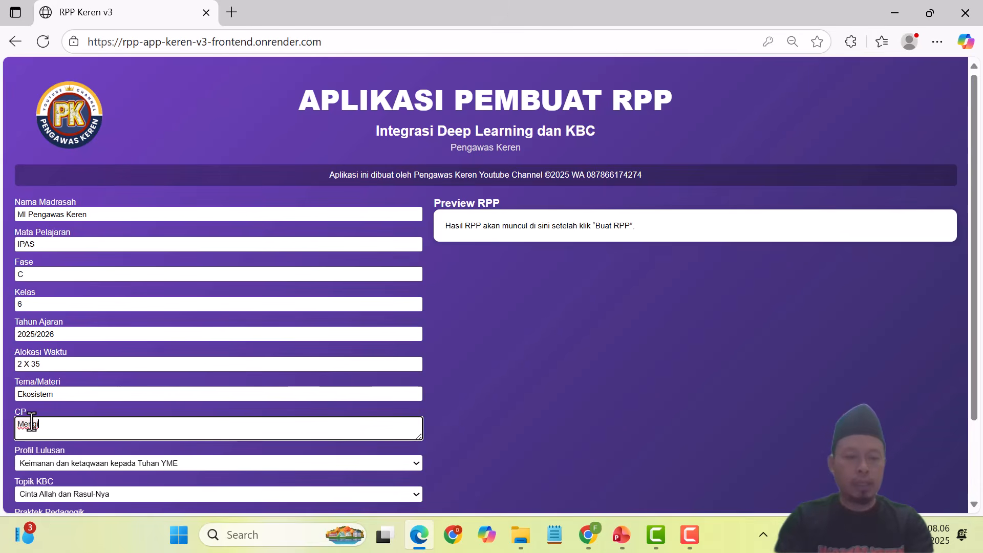
{"action": "type", "text": "dentifikasi faktoer"}
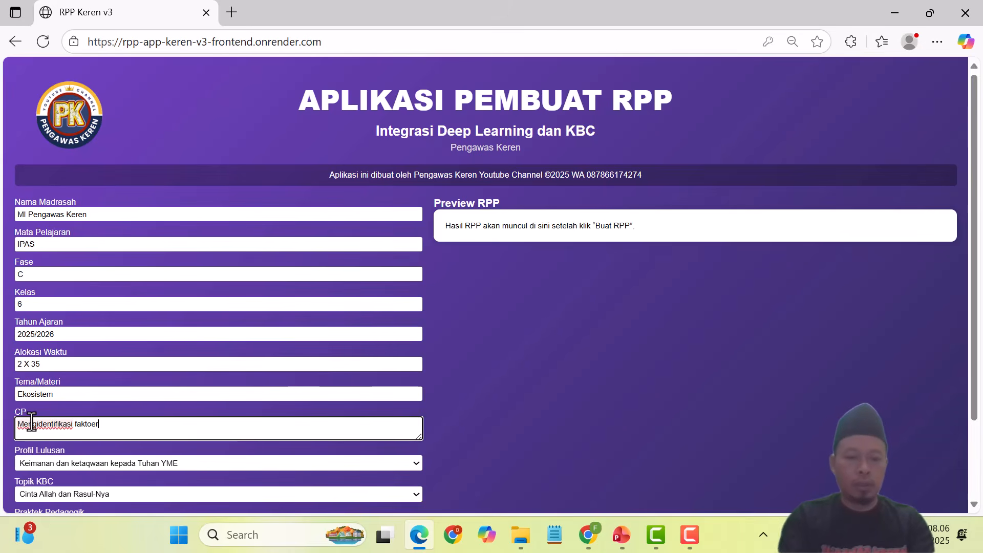
{"action": "type", "text": "r"}
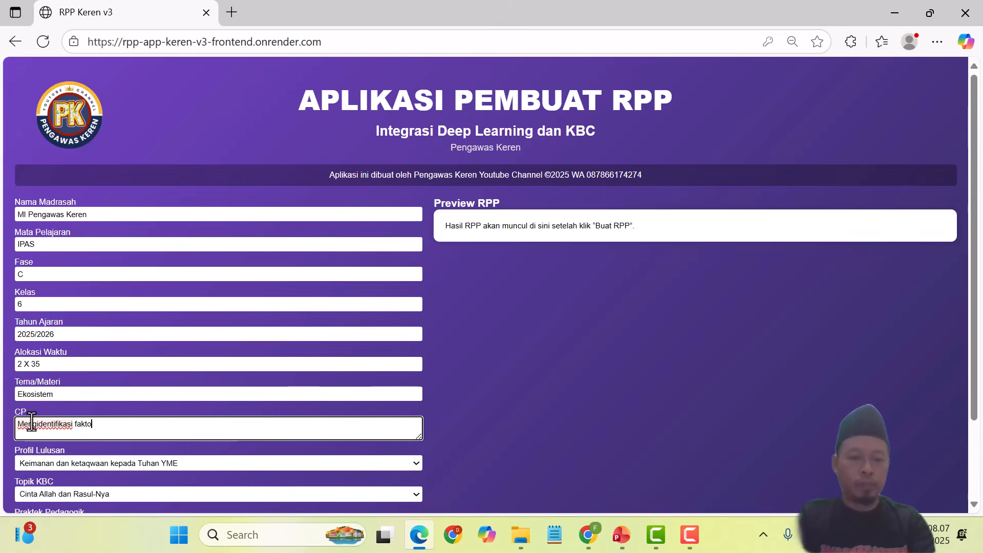
{"action": "type", "text": "r perusa"}
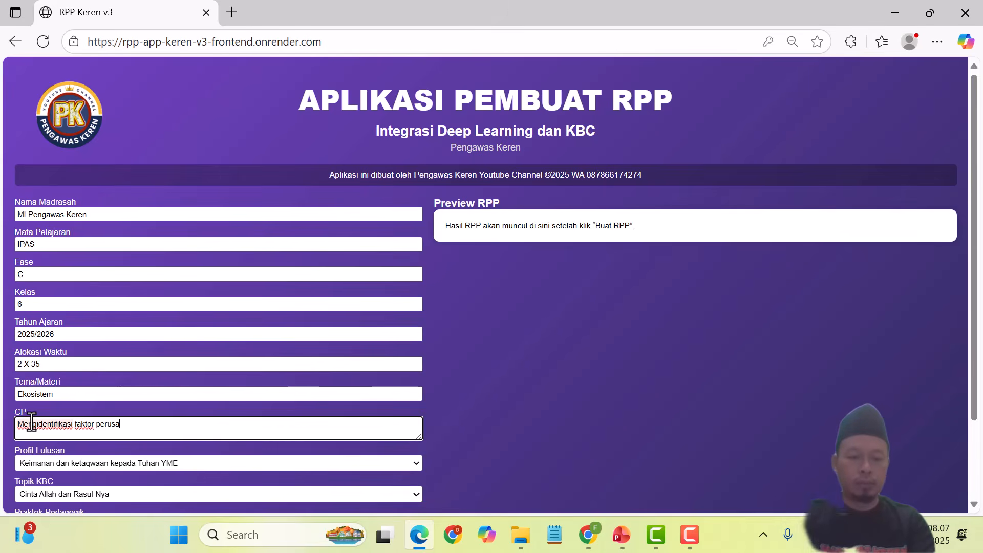
{"action": "type", "text": "k ekosis"}
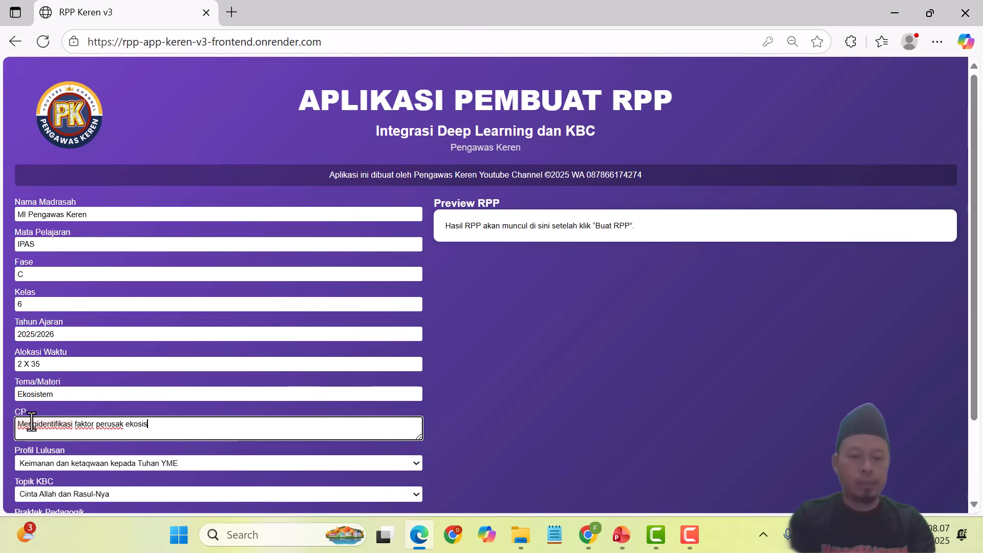
{"action": "type", "text": "t"}
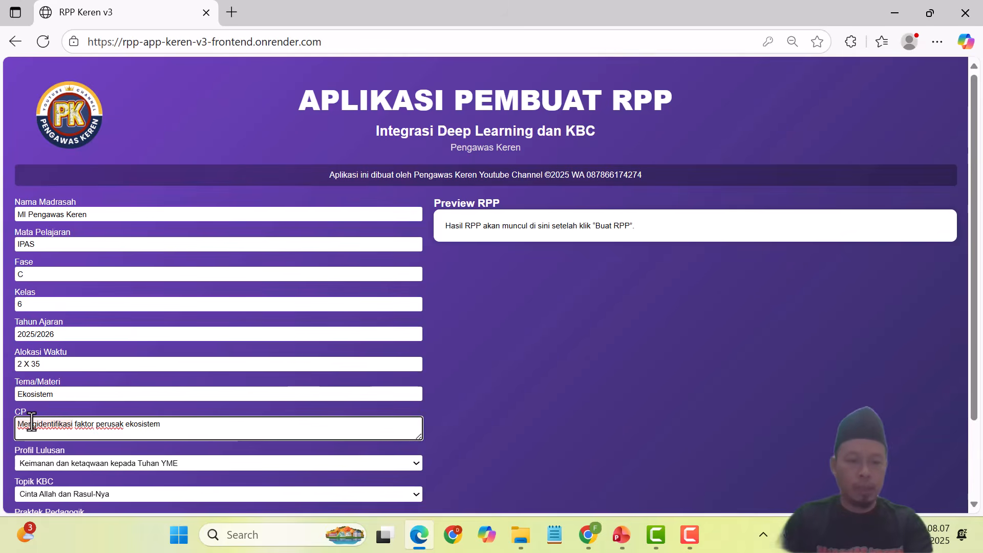
{"action": "type", "text": "em"}
{"action": "scroll", "coordinate": [167, 376], "scroll_direction": "down", "scroll_amount": 2}
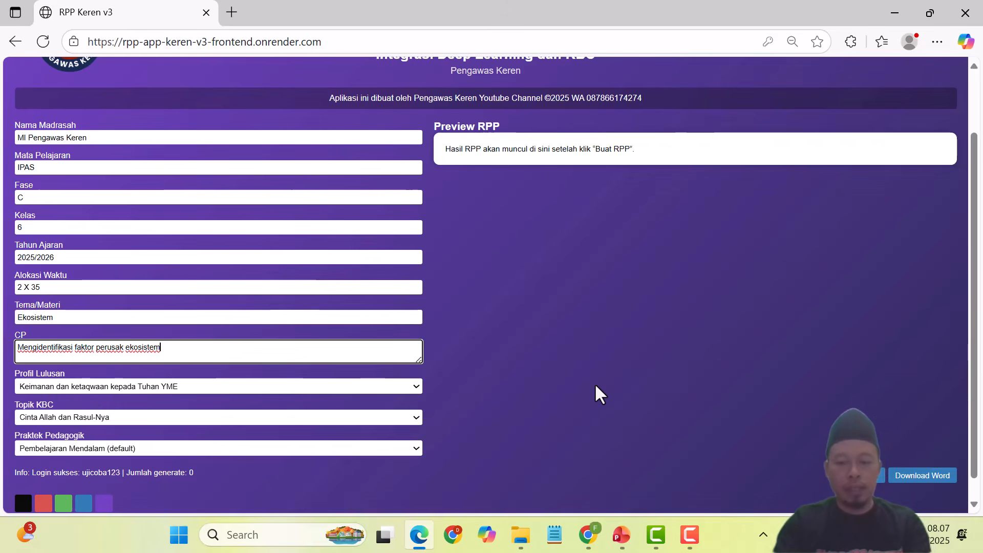
Step: Choose Penalaran Kritis, Cinta lingkungan and Discovery Learning as profile, KBC topic and pedagogy
{"action": "key", "text": "ctrl+plus"}
{"action": "key", "text": "ctrl+plus"}
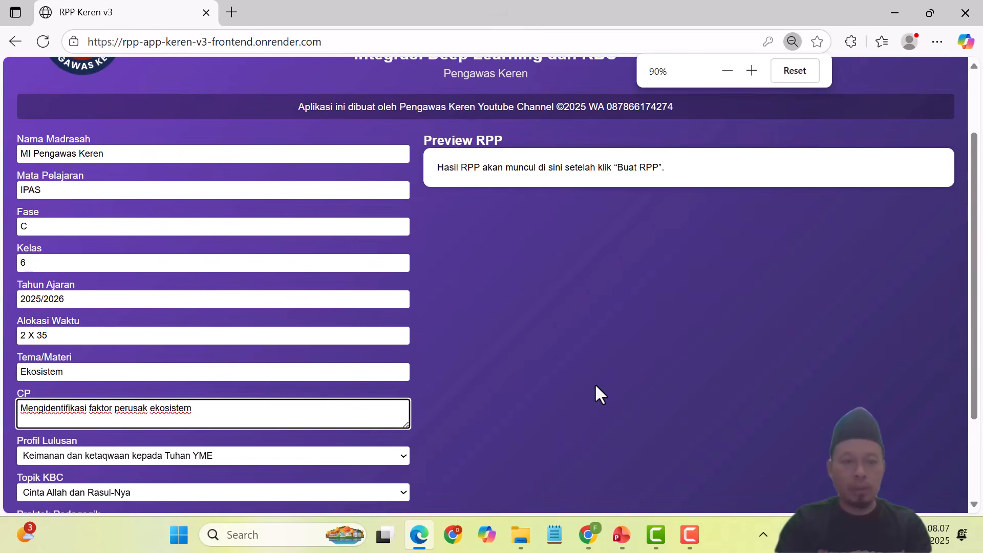
{"action": "scroll", "coordinate": [476, 397], "scroll_direction": "down", "scroll_amount": 3}
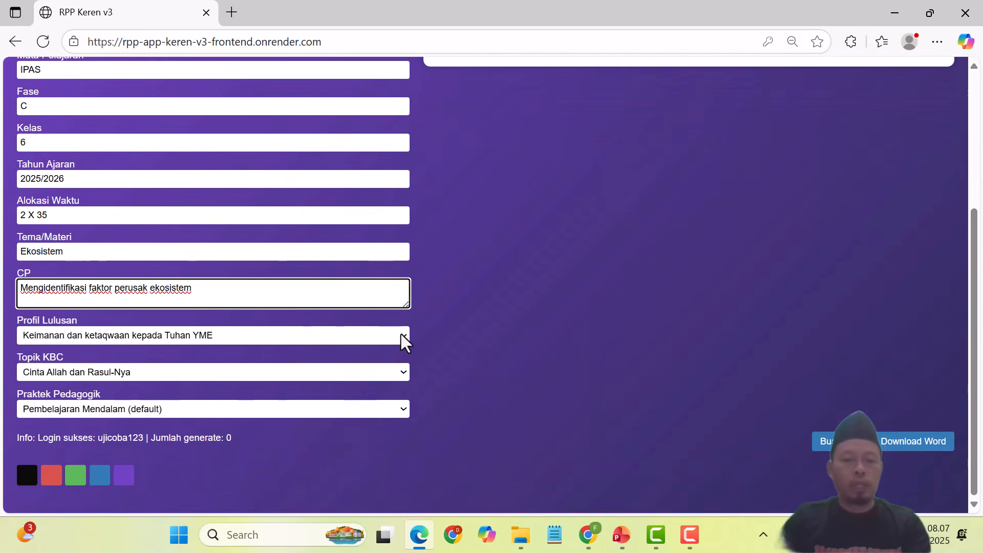
{"action": "left_click", "coordinate": [401, 336]}
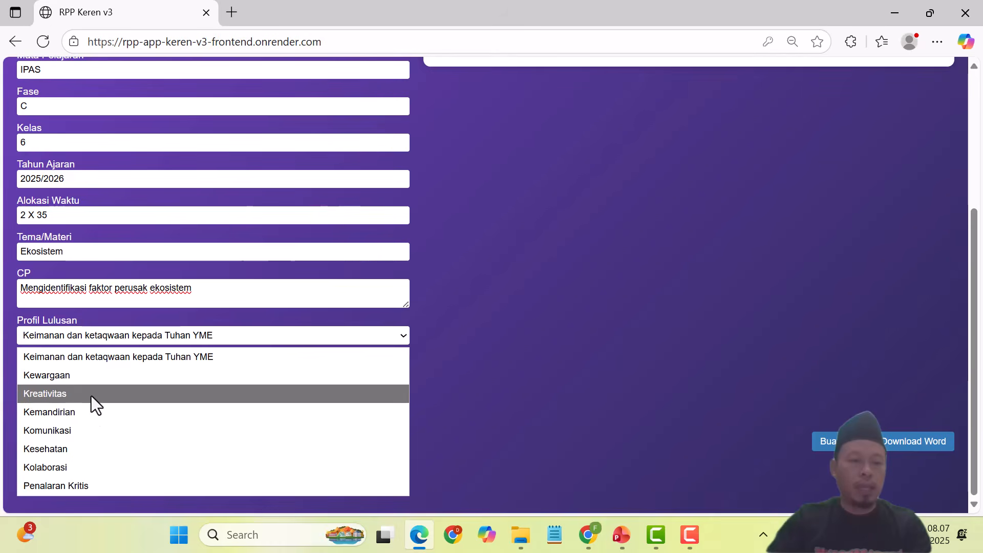
{"action": "left_click", "coordinate": [99, 484]}
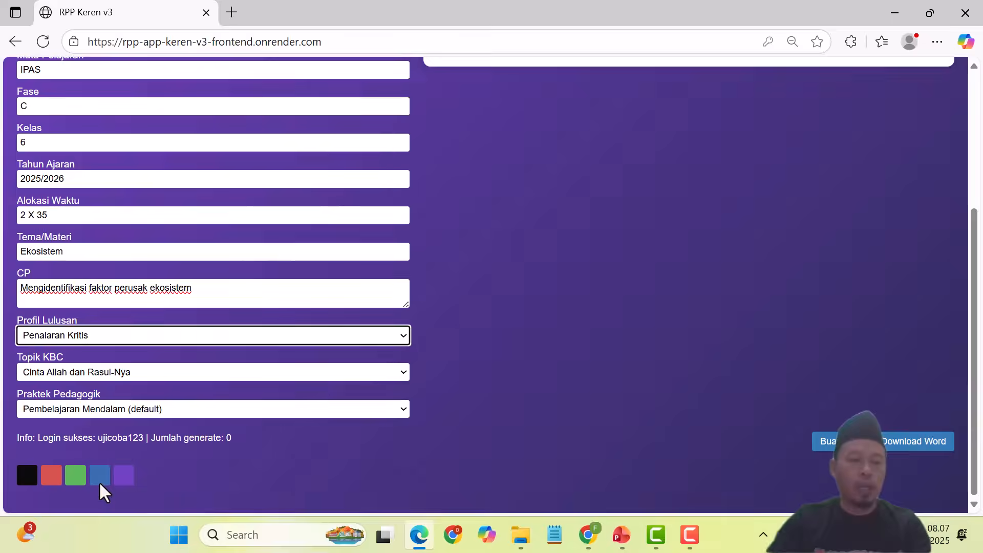
{"action": "left_click", "coordinate": [169, 375]}
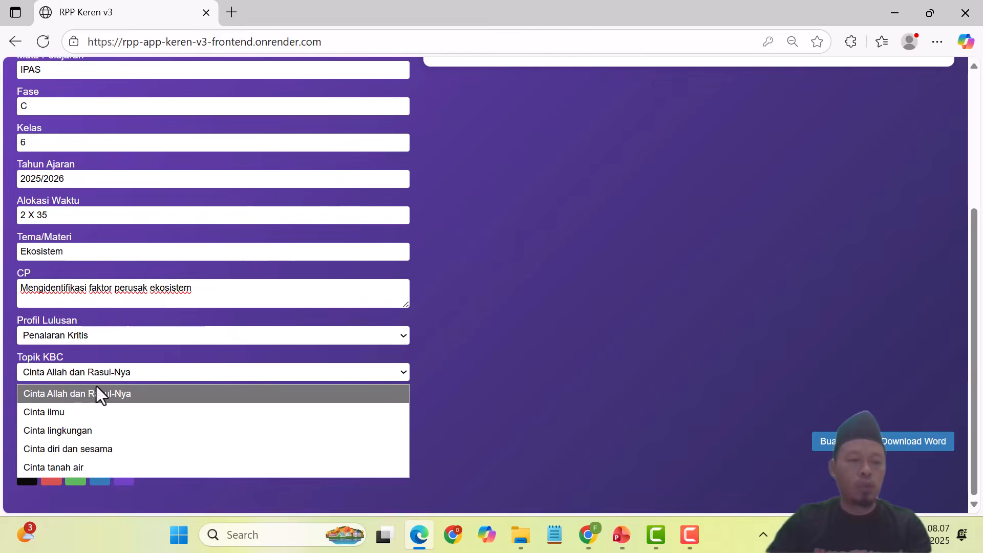
{"action": "left_click", "coordinate": [79, 431]}
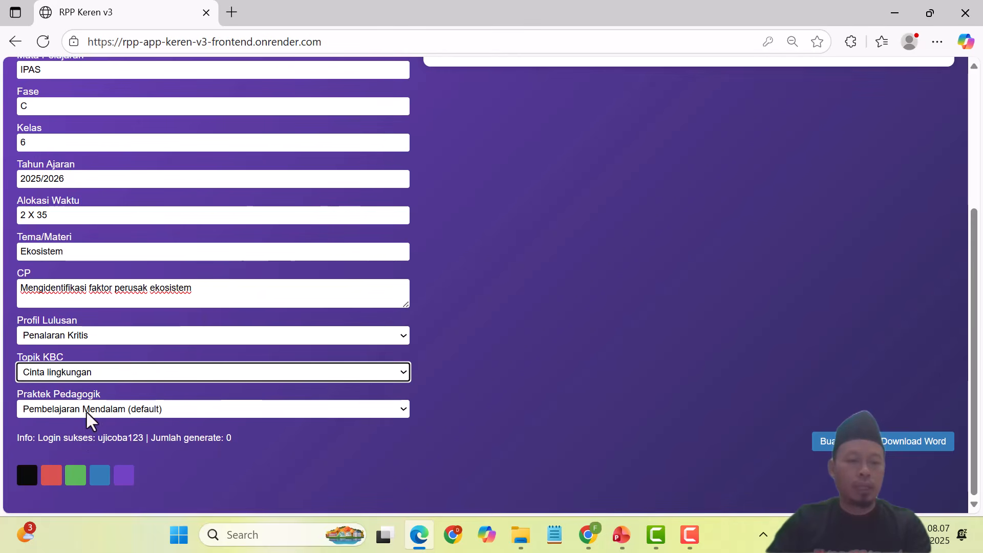
{"action": "left_click", "coordinate": [198, 411]}
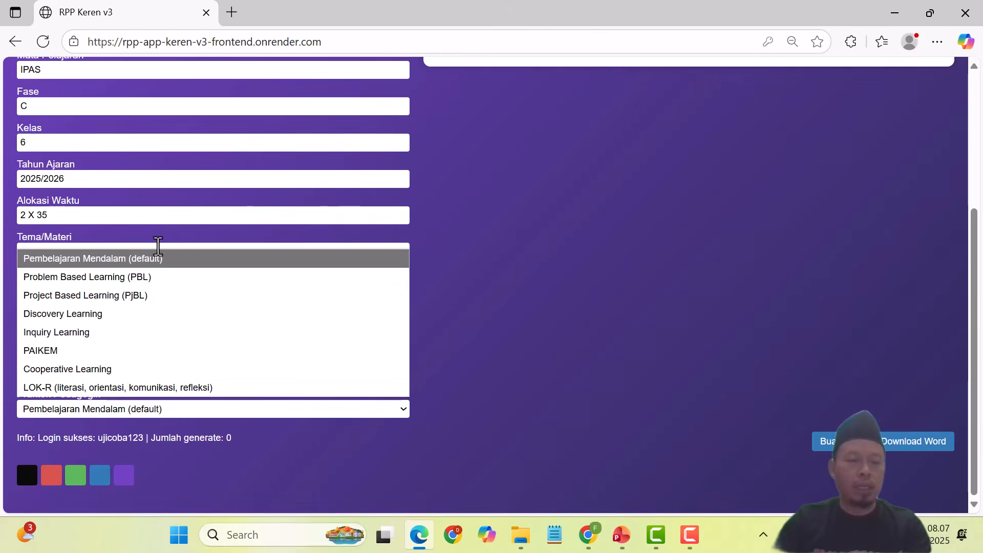
{"action": "left_click", "coordinate": [110, 315]}
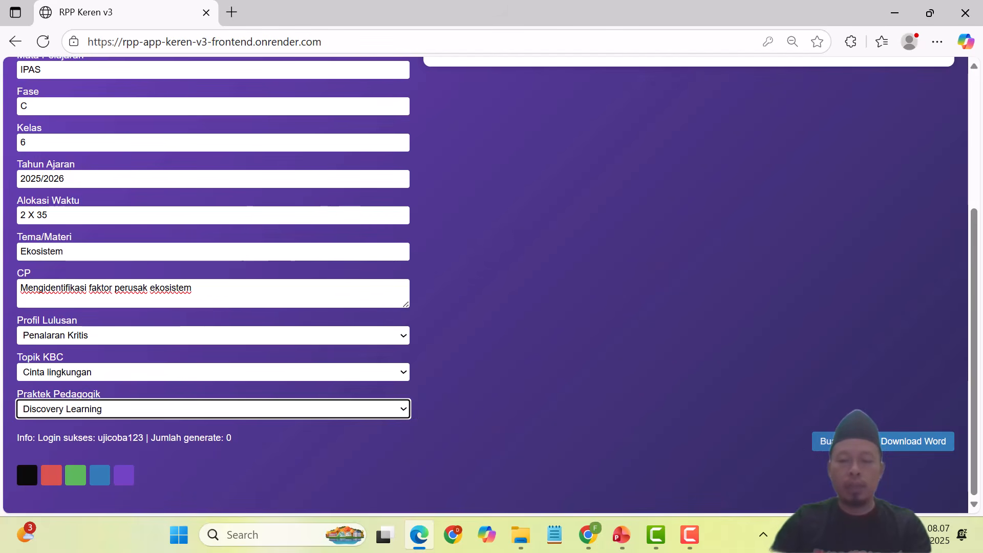
Step: Generate the RPP and look over the preview
{"action": "left_click", "coordinate": [840, 441]}
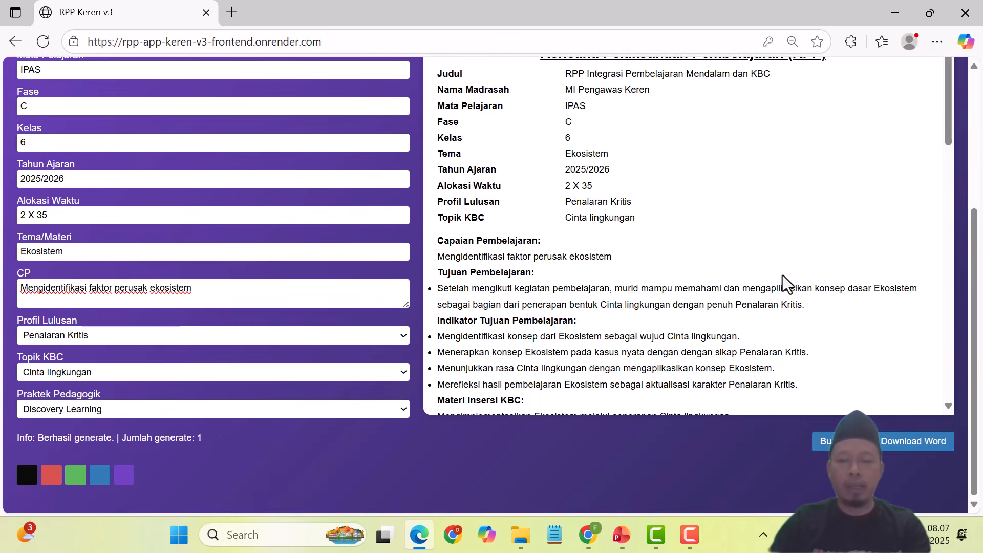
{"action": "scroll", "coordinate": [802, 266], "scroll_direction": "up", "scroll_amount": 4}
{"action": "scroll", "coordinate": [758, 278], "scroll_direction": "down", "scroll_amount": 2}
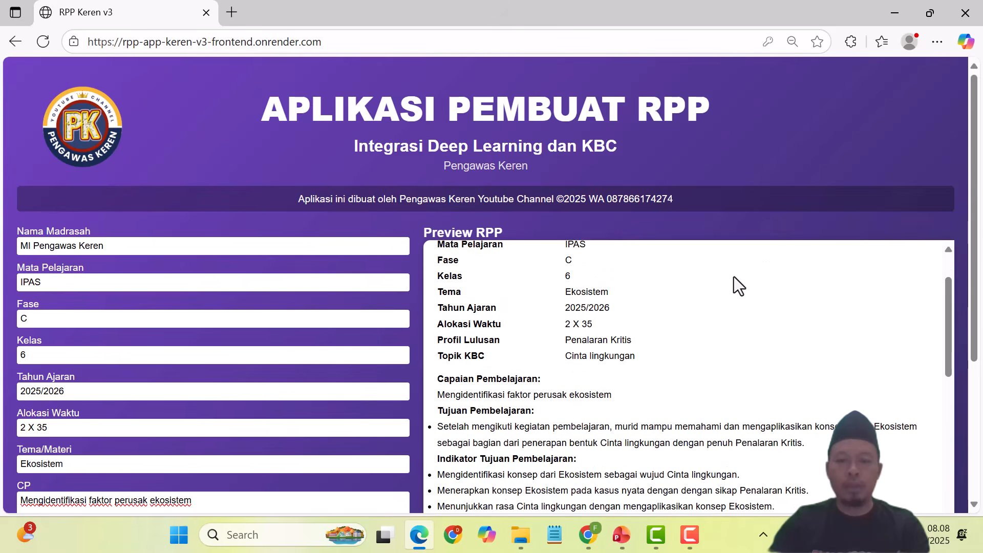
{"action": "scroll", "coordinate": [847, 263], "scroll_direction": "down", "scroll_amount": 1}
Step: Download the generated RPP as a Word file
{"action": "scroll", "coordinate": [847, 262], "scroll_direction": "down", "scroll_amount": 10}
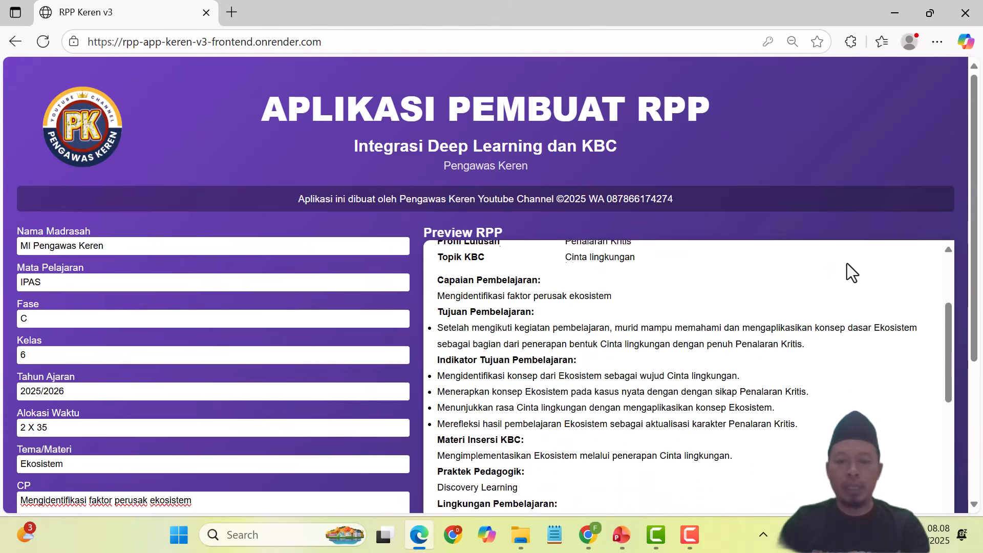
{"action": "scroll", "coordinate": [774, 315], "scroll_direction": "down", "scroll_amount": 5}
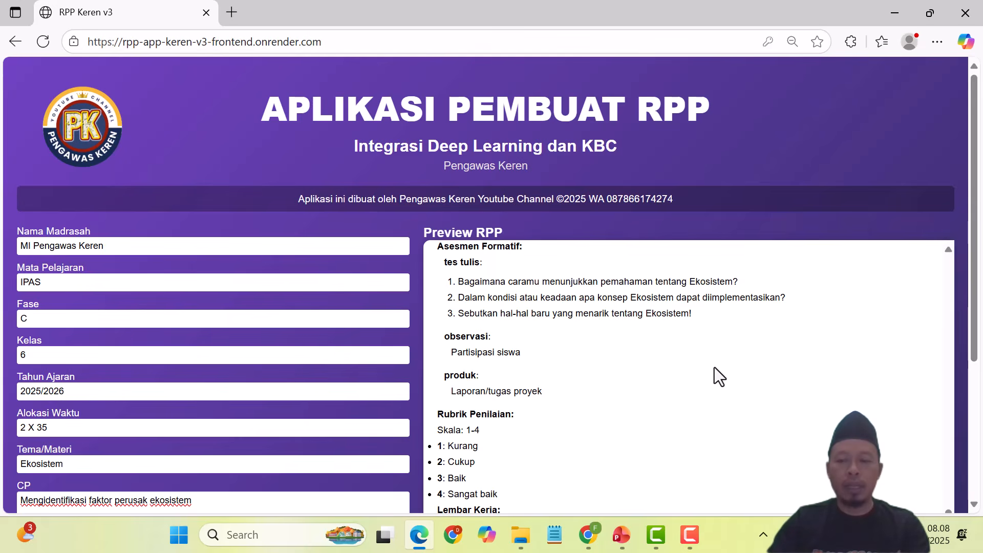
{"action": "scroll", "coordinate": [845, 316], "scroll_direction": "down", "scroll_amount": 4}
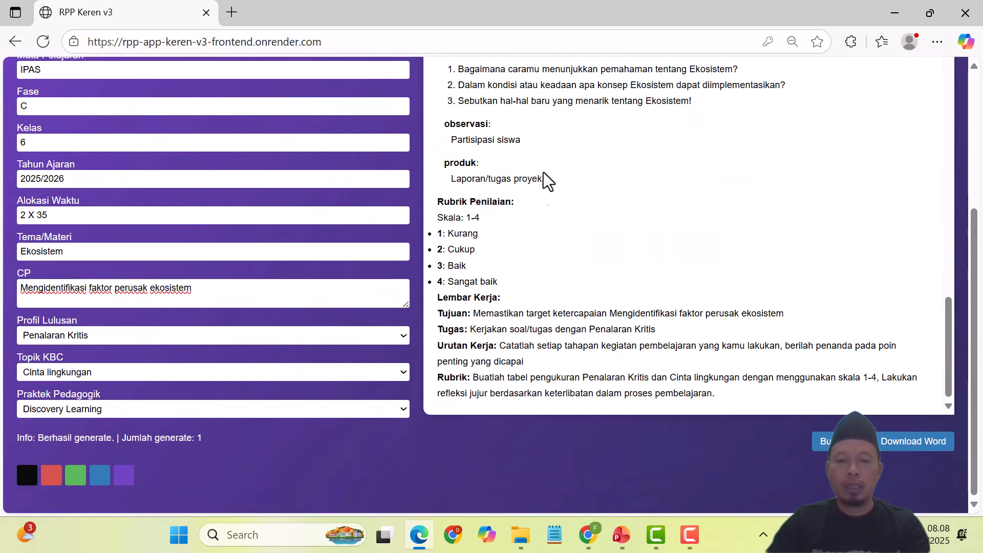
{"action": "left_click", "coordinate": [917, 446]}
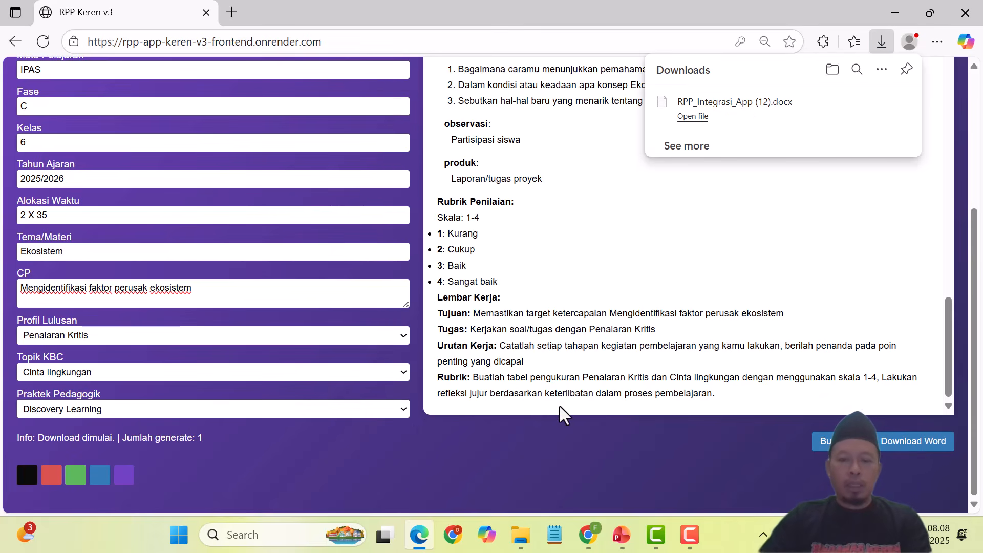
Step: Open RPP_Integrasi_App (12).docx from the Downloads folder in Word
{"action": "left_click", "coordinate": [518, 538]}
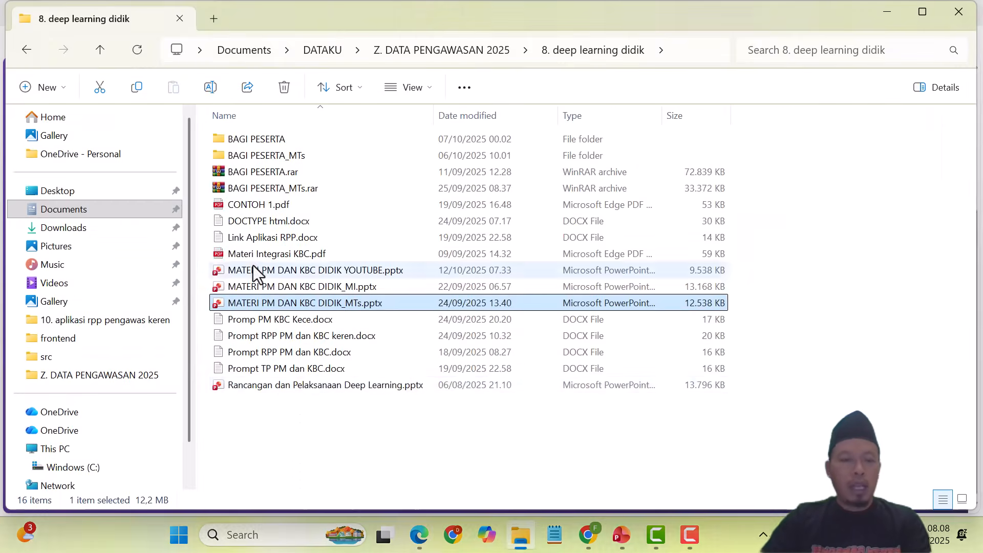
{"action": "left_click", "coordinate": [89, 227]}
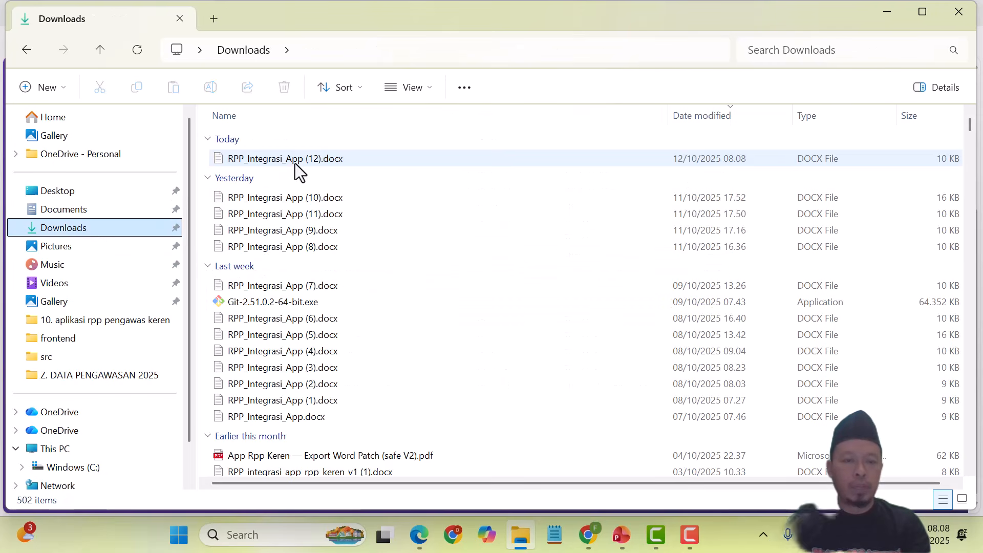
{"action": "left_click", "coordinate": [294, 164]}
{"action": "double_click", "coordinate": [402, 162]}
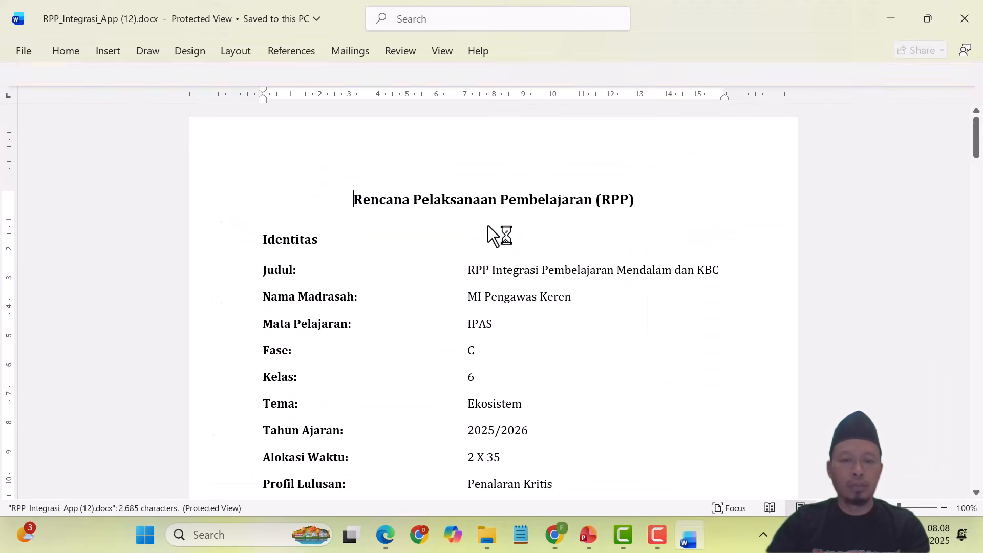
{"action": "left_click", "coordinate": [637, 75]}
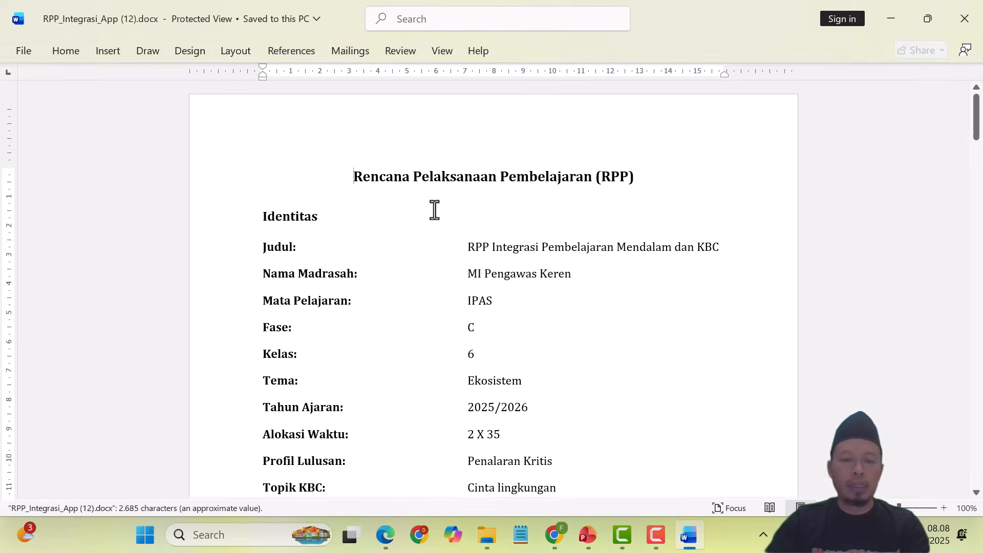
{"action": "scroll", "coordinate": [502, 244], "scroll_direction": "down", "scroll_amount": 1}
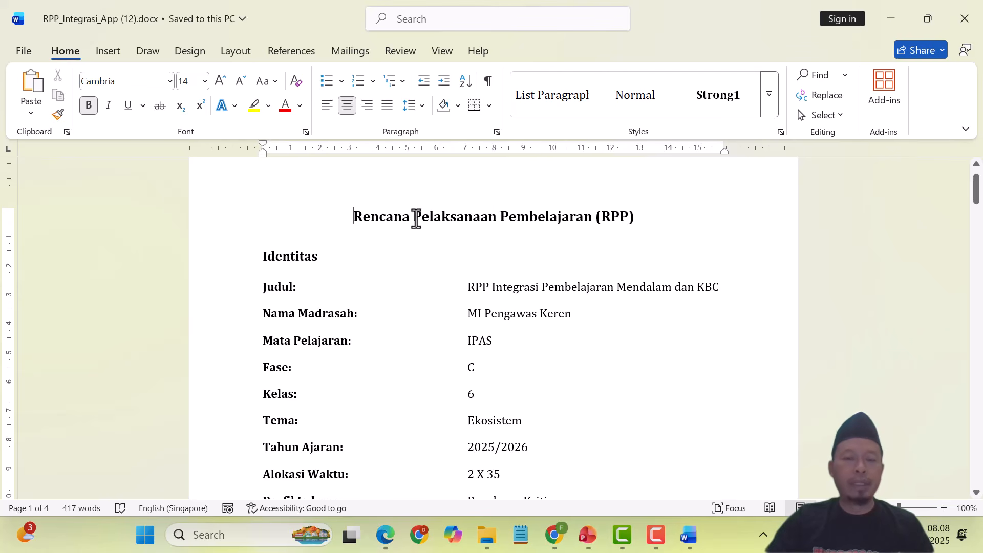
{"action": "scroll", "coordinate": [467, 266], "scroll_direction": "down", "scroll_amount": 3}
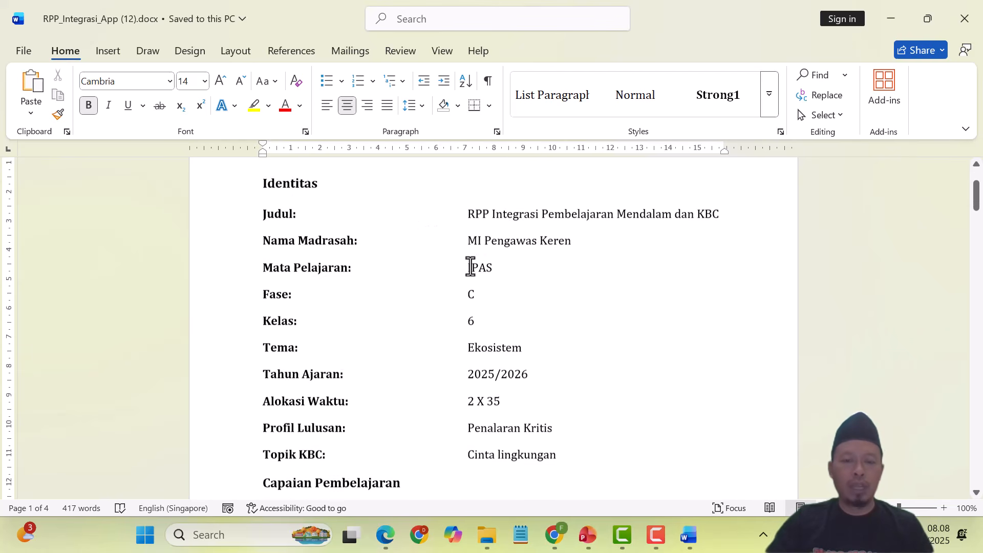
{"action": "scroll", "coordinate": [445, 271], "scroll_direction": "down", "scroll_amount": 6}
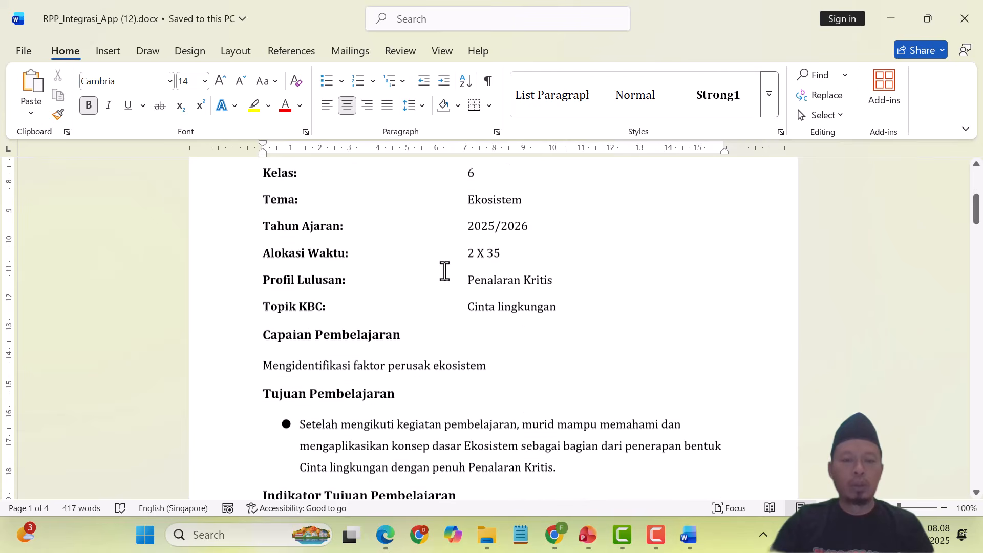
{"action": "scroll", "coordinate": [445, 271], "scroll_direction": "down", "scroll_amount": 1}
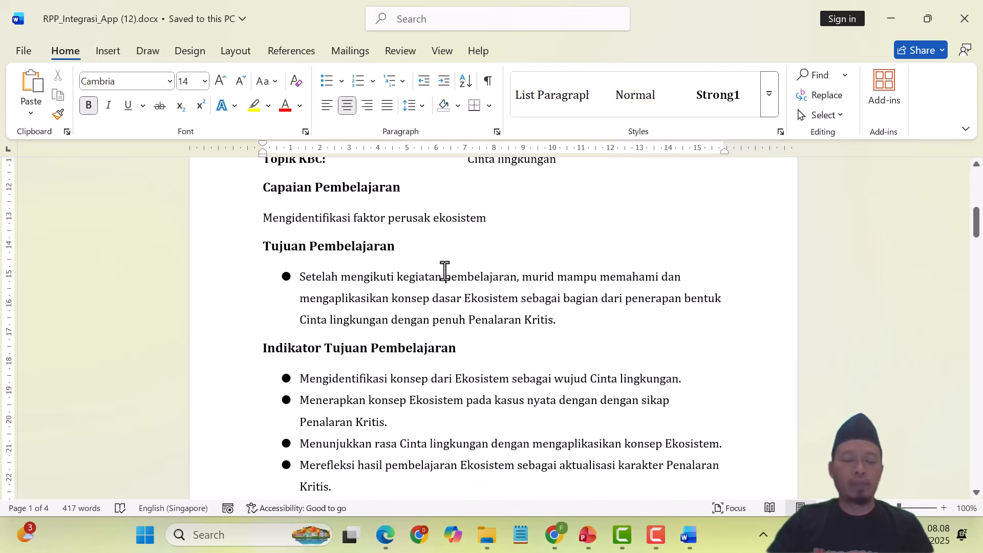
{"action": "scroll", "coordinate": [444, 271], "scroll_direction": "up", "scroll_amount": 7}
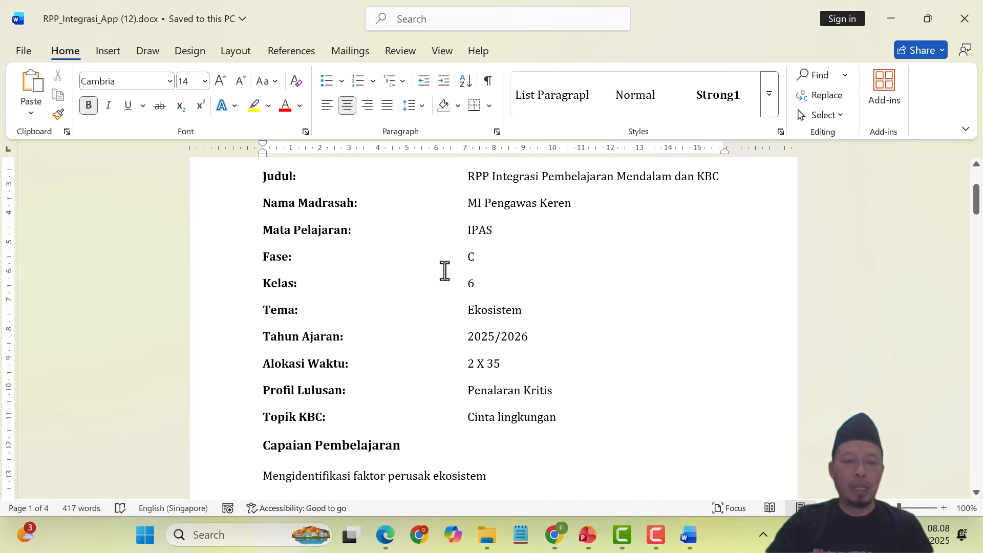
{"action": "scroll", "coordinate": [444, 271], "scroll_direction": "down", "scroll_amount": 4}
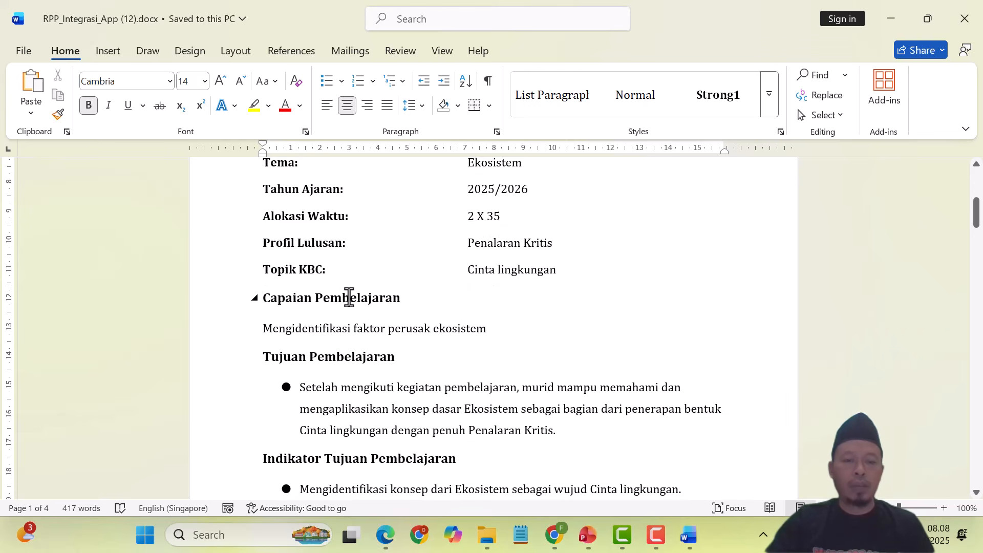
{"action": "left_click", "coordinate": [349, 297]}
{"action": "scroll", "coordinate": [544, 326], "scroll_direction": "down", "scroll_amount": 1}
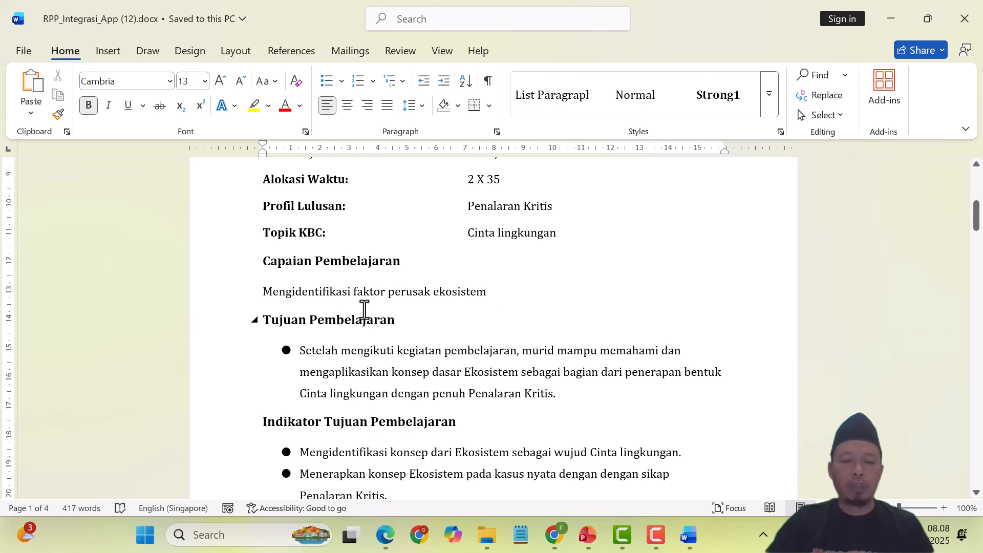
{"action": "left_click", "coordinate": [318, 323]}
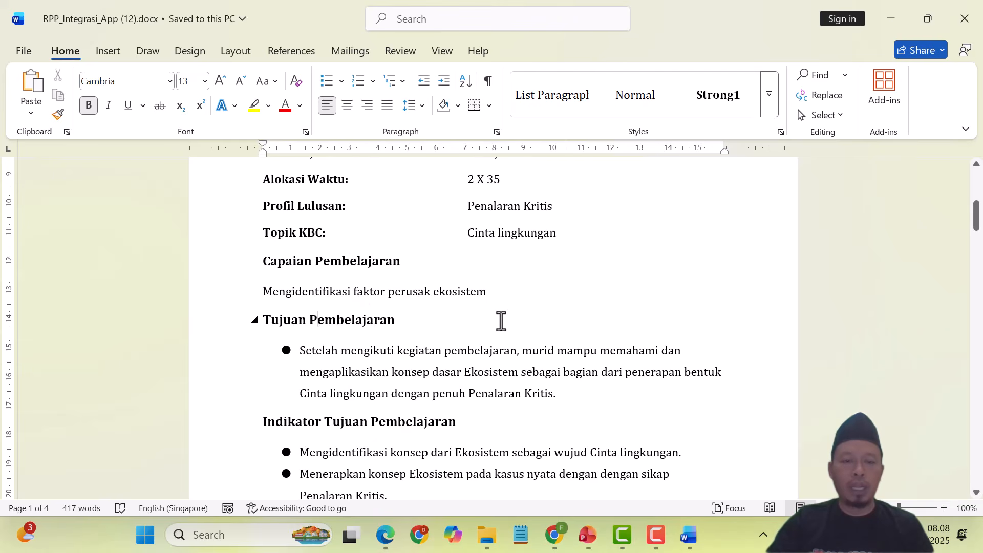
{"action": "scroll", "coordinate": [500, 321], "scroll_direction": "down", "scroll_amount": 3}
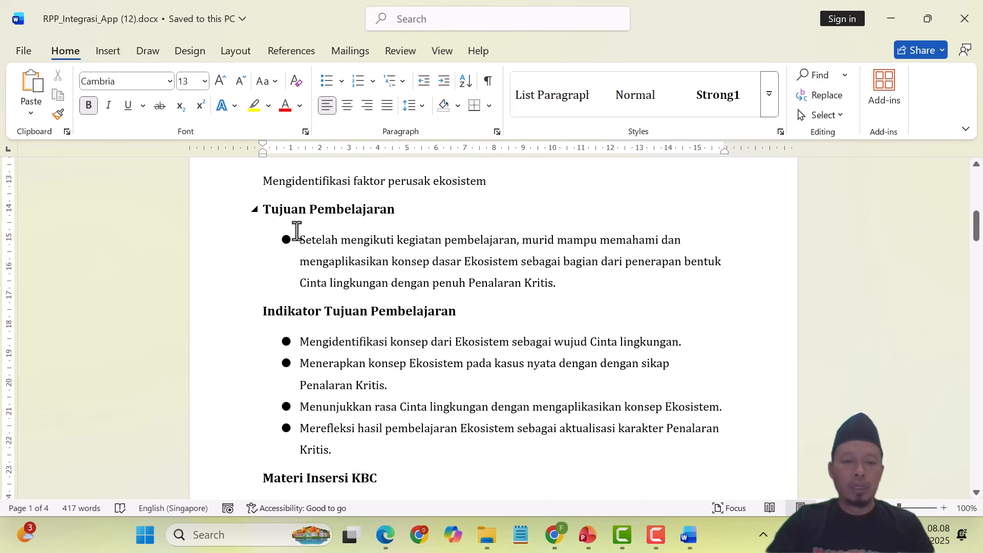
{"action": "left_click", "coordinate": [296, 313]}
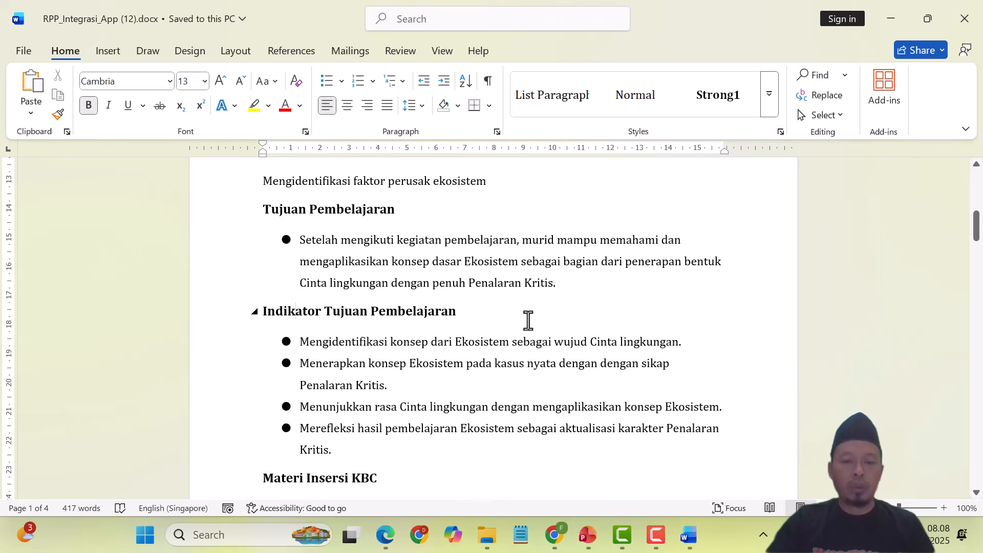
{"action": "scroll", "coordinate": [528, 320], "scroll_direction": "down", "scroll_amount": 1}
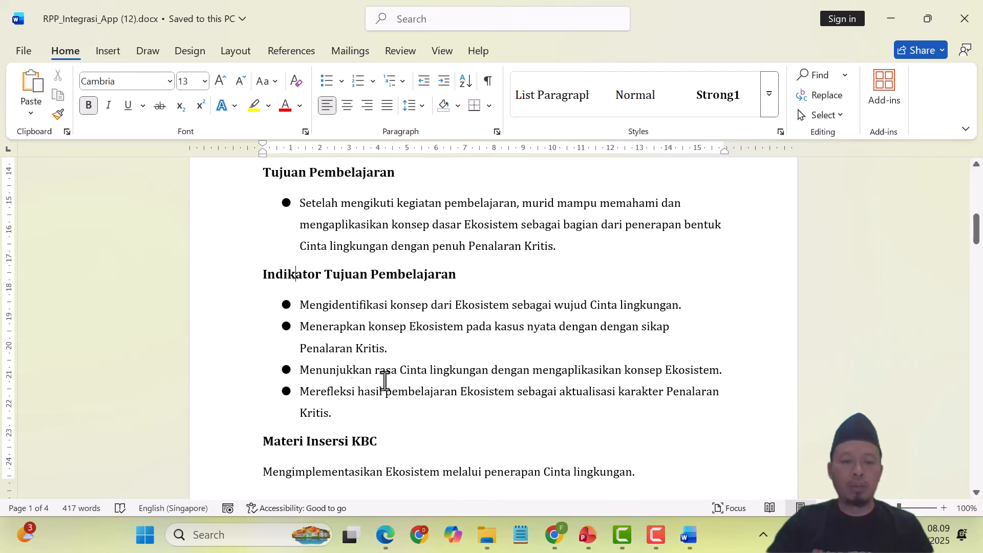
{"action": "scroll", "coordinate": [500, 355], "scroll_direction": "down", "scroll_amount": 4}
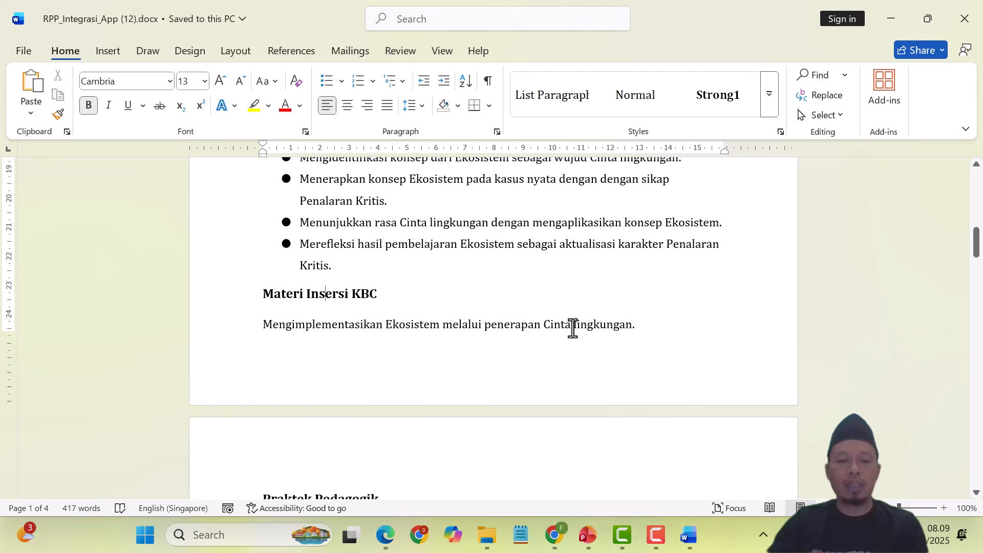
{"action": "scroll", "coordinate": [572, 330], "scroll_direction": "down", "scroll_amount": 5}
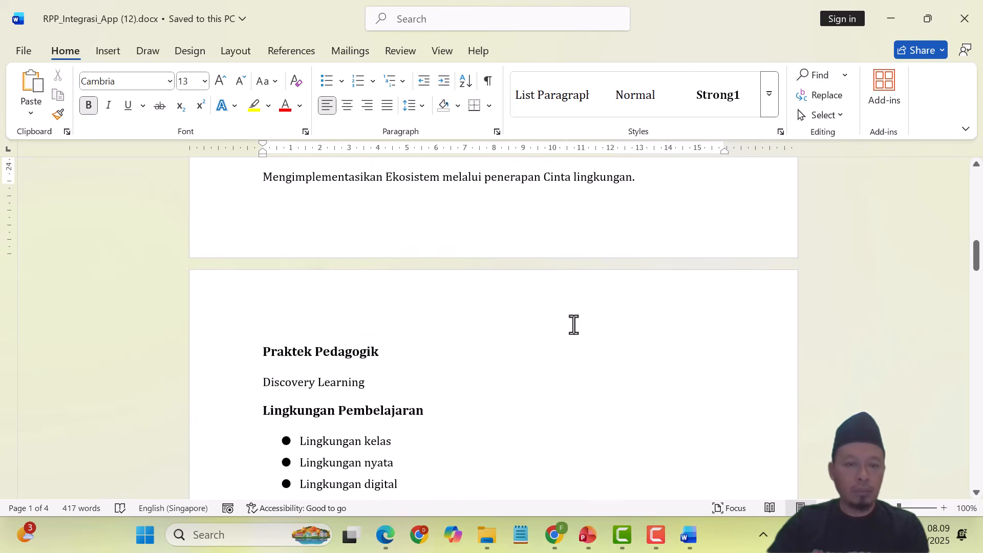
{"action": "scroll", "coordinate": [574, 325], "scroll_direction": "down", "scroll_amount": 3}
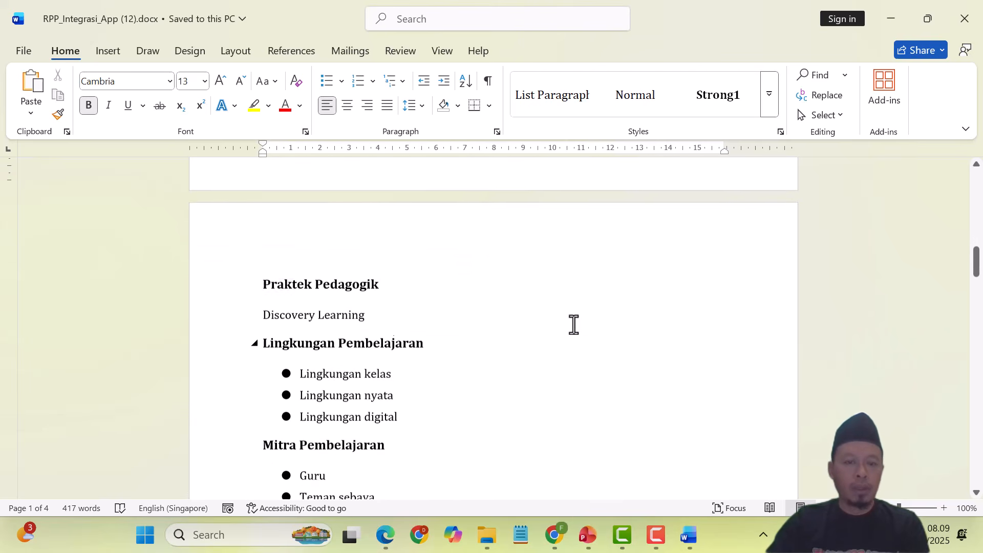
{"action": "left_click", "coordinate": [295, 316]}
{"action": "scroll", "coordinate": [614, 313], "scroll_direction": "down", "scroll_amount": 3}
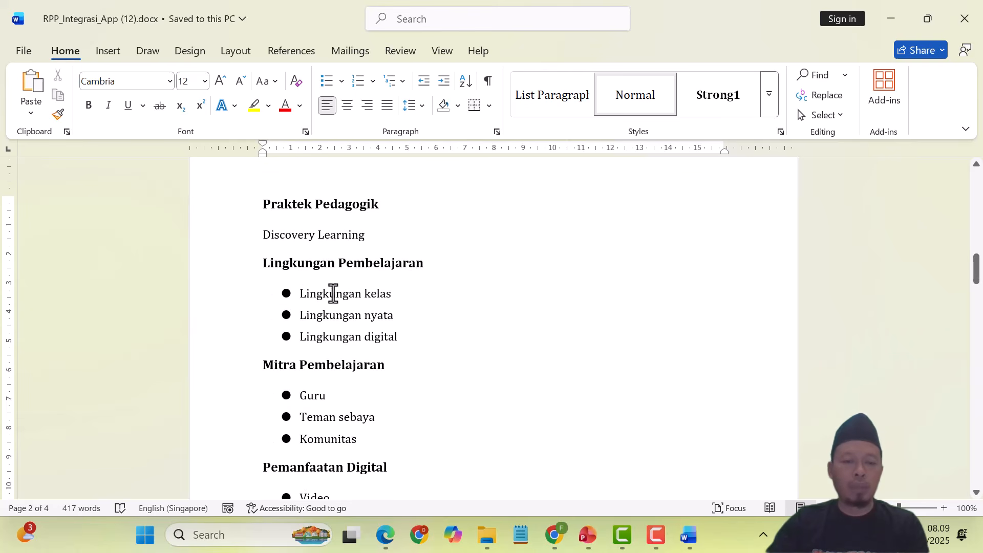
{"action": "scroll", "coordinate": [561, 320], "scroll_direction": "down", "scroll_amount": 4}
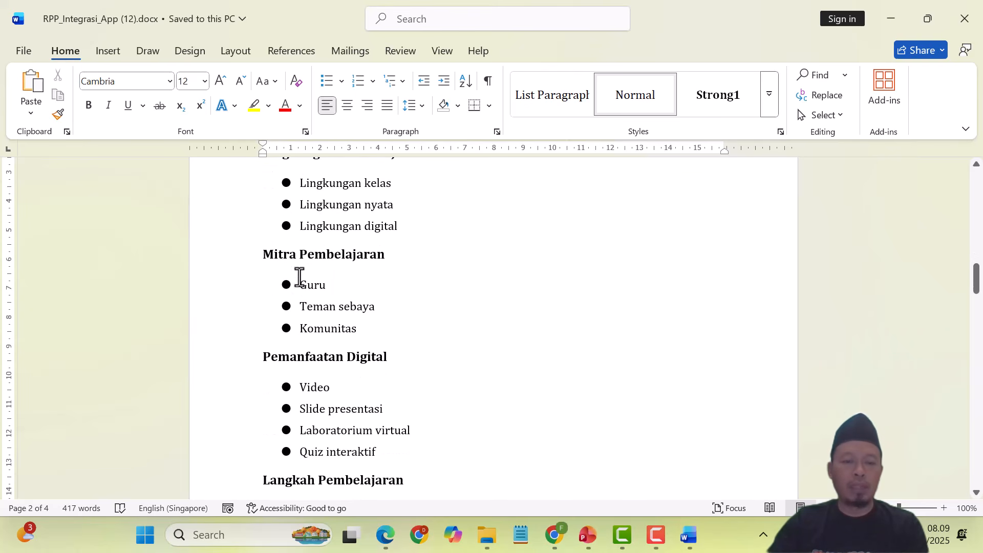
{"action": "scroll", "coordinate": [573, 314], "scroll_direction": "down", "scroll_amount": 3}
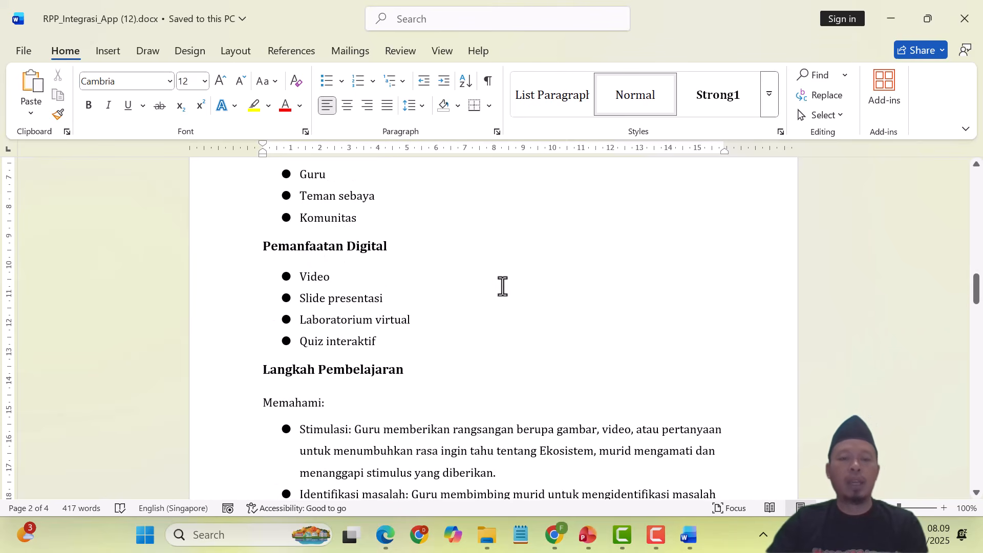
{"action": "scroll", "coordinate": [502, 285], "scroll_direction": "down", "scroll_amount": 4}
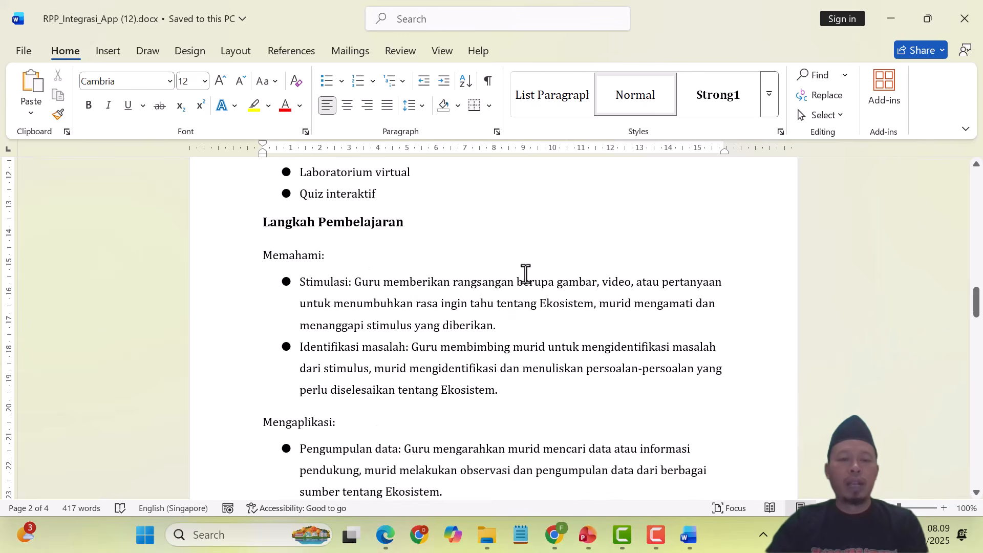
{"action": "scroll", "coordinate": [530, 274], "scroll_direction": "down", "scroll_amount": 1}
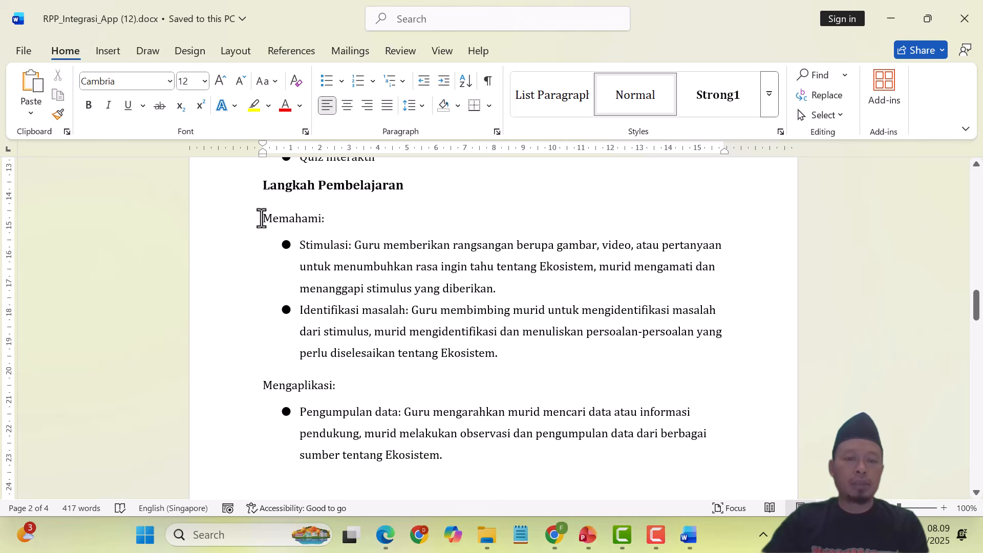
{"action": "scroll", "coordinate": [389, 365], "scroll_direction": "down", "scroll_amount": 8}
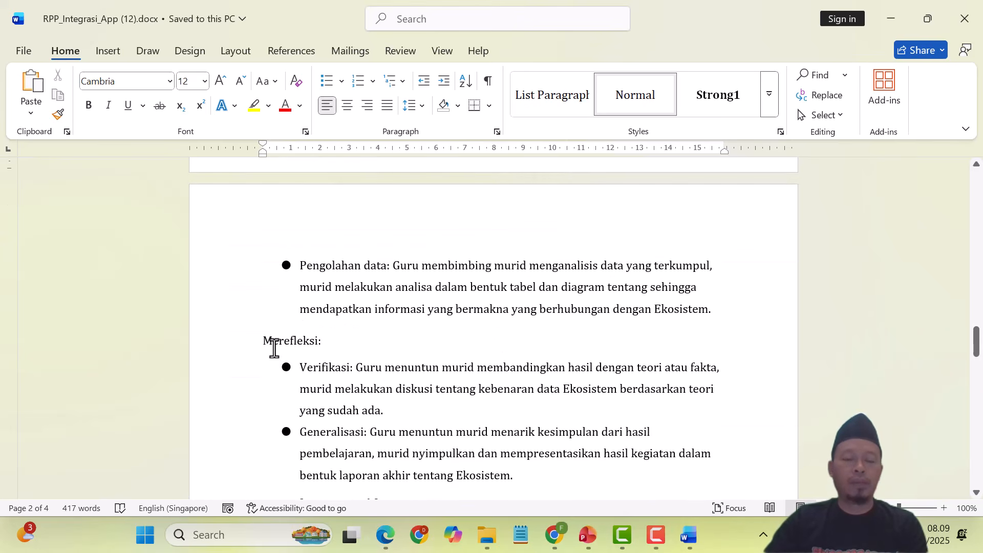
{"action": "scroll", "coordinate": [462, 306], "scroll_direction": "up", "scroll_amount": 6}
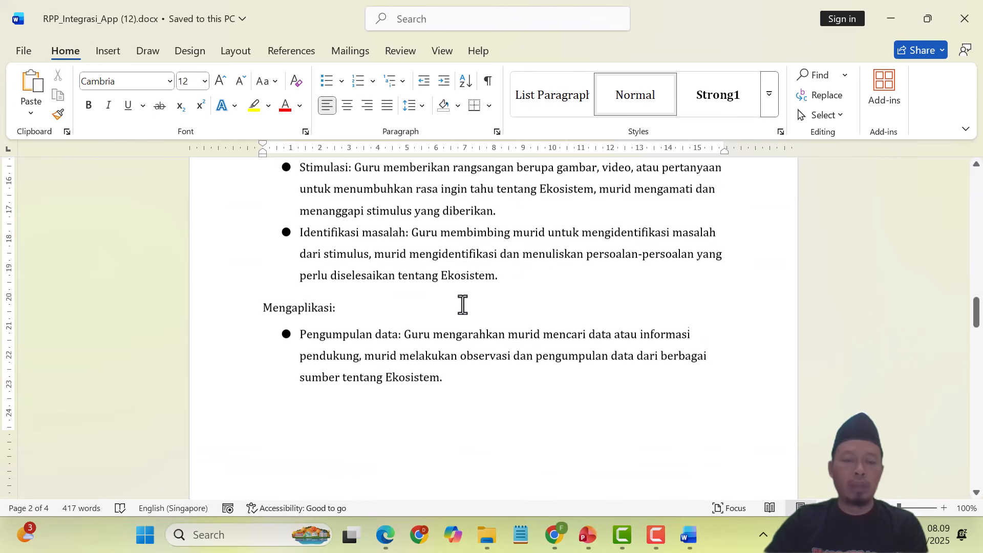
{"action": "scroll", "coordinate": [462, 306], "scroll_direction": "up", "scroll_amount": 1}
{"action": "scroll", "coordinate": [463, 306], "scroll_direction": "up", "scroll_amount": 2}
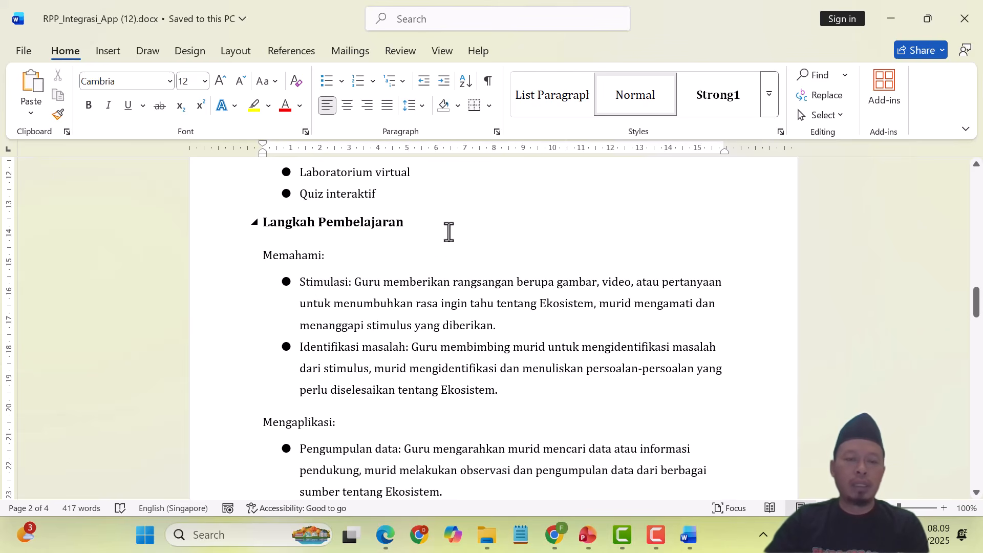
Step: Review the Word RPP from the Identifikasi masalah step down to the Lembar Kerja page
{"action": "left_click", "coordinate": [319, 348]}
{"action": "scroll", "coordinate": [478, 318], "scroll_direction": "down", "scroll_amount": 3}
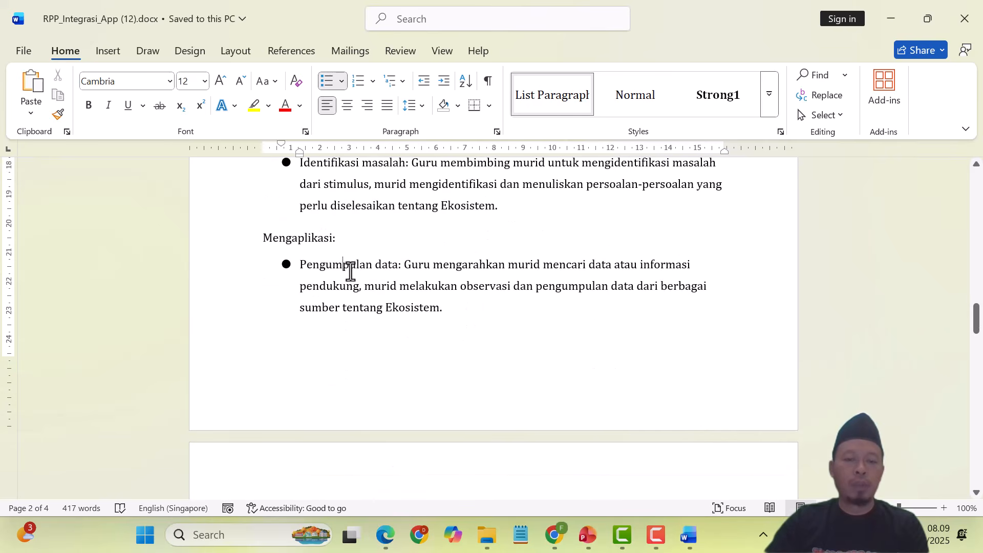
{"action": "scroll", "coordinate": [340, 269], "scroll_direction": "down", "scroll_amount": 4}
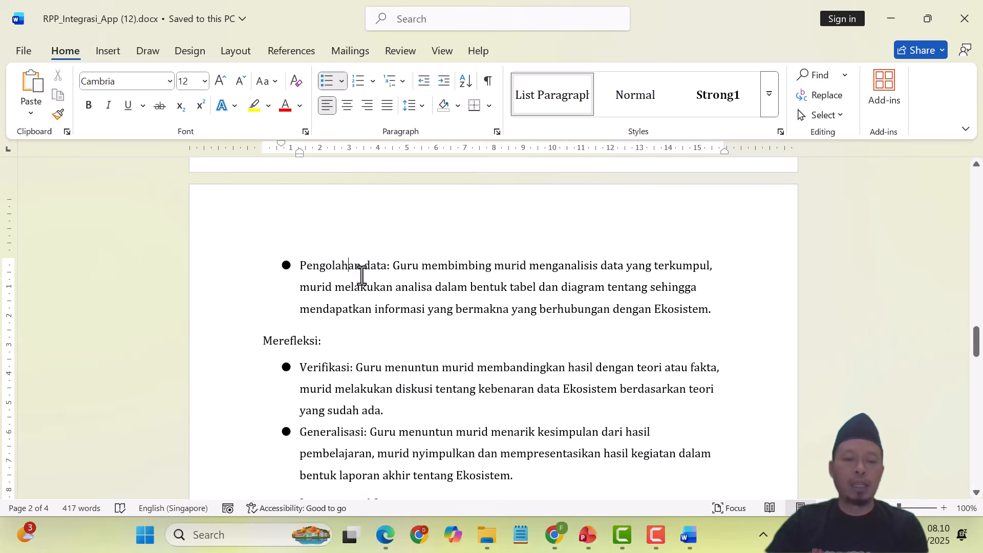
{"action": "scroll", "coordinate": [351, 266], "scroll_direction": "down", "scroll_amount": 3}
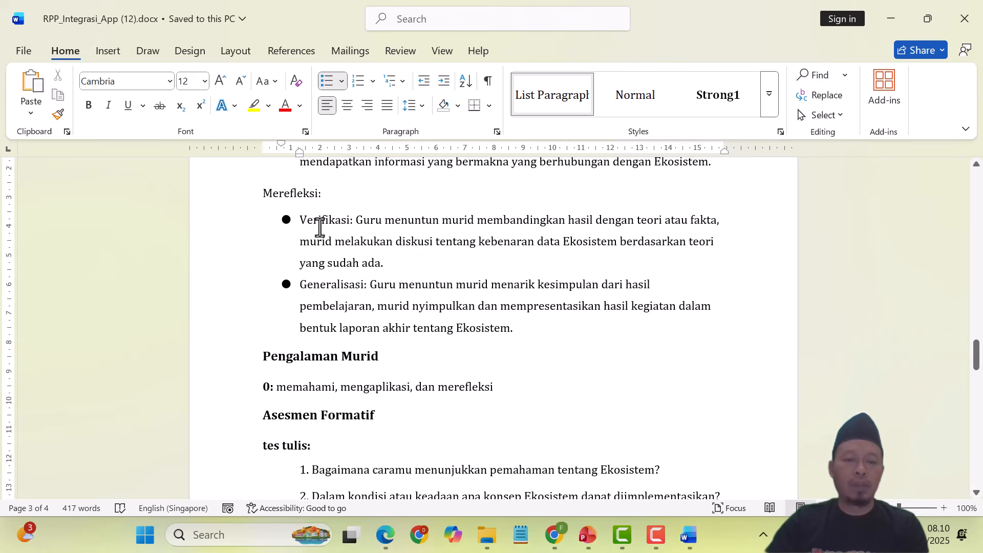
{"action": "left_click", "coordinate": [328, 220]}
{"action": "left_click", "coordinate": [332, 291]}
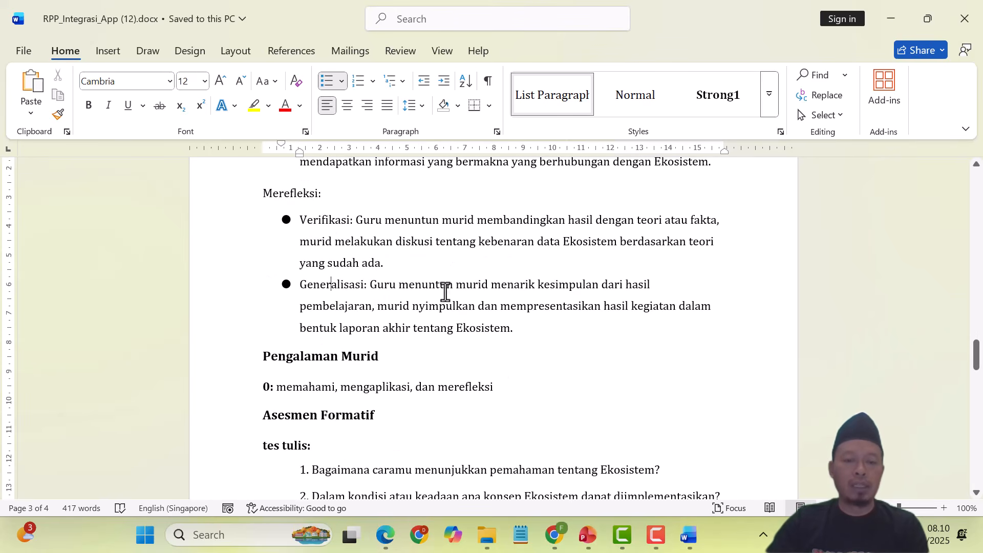
{"action": "scroll", "coordinate": [446, 290], "scroll_direction": "down", "scroll_amount": 2}
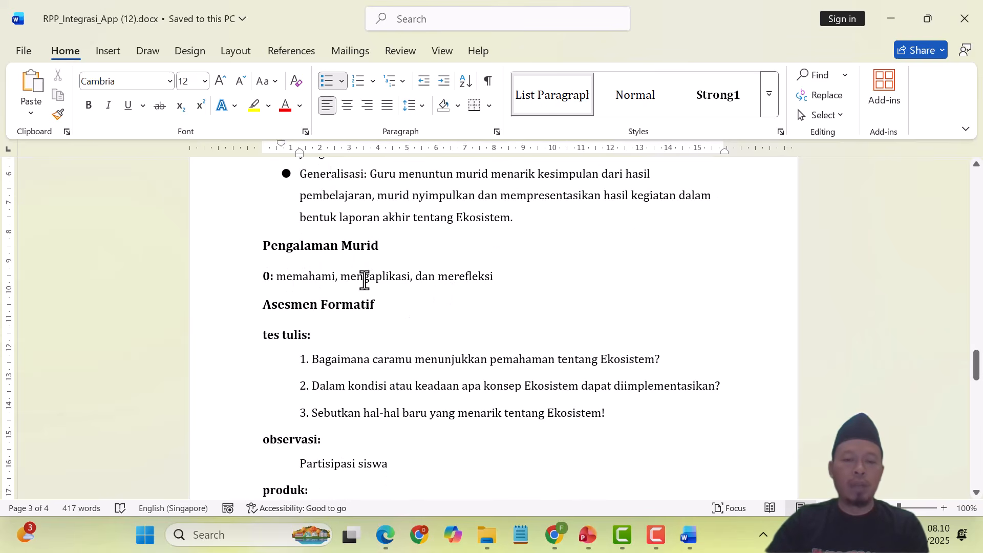
{"action": "scroll", "coordinate": [430, 314], "scroll_direction": "down", "scroll_amount": 1}
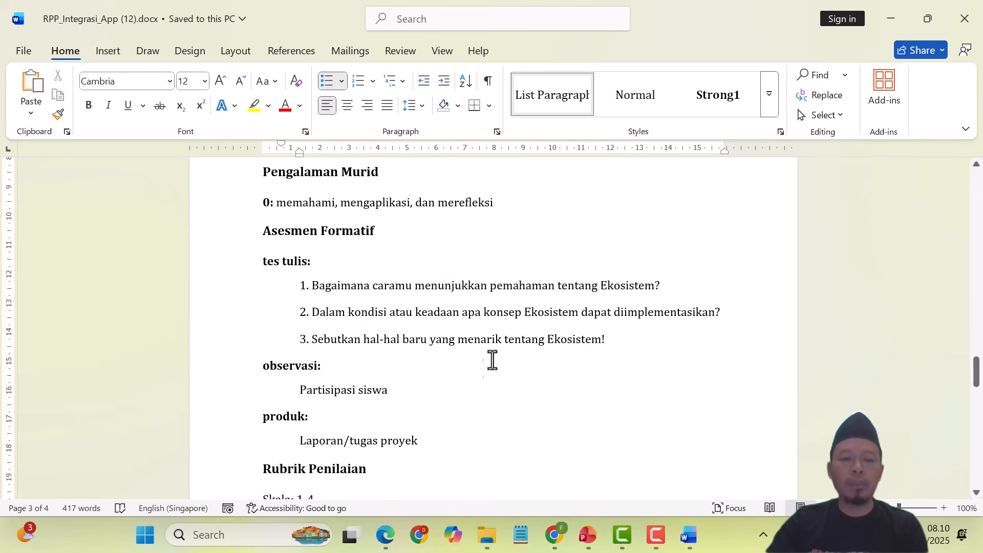
{"action": "scroll", "coordinate": [484, 342], "scroll_direction": "down", "scroll_amount": 5}
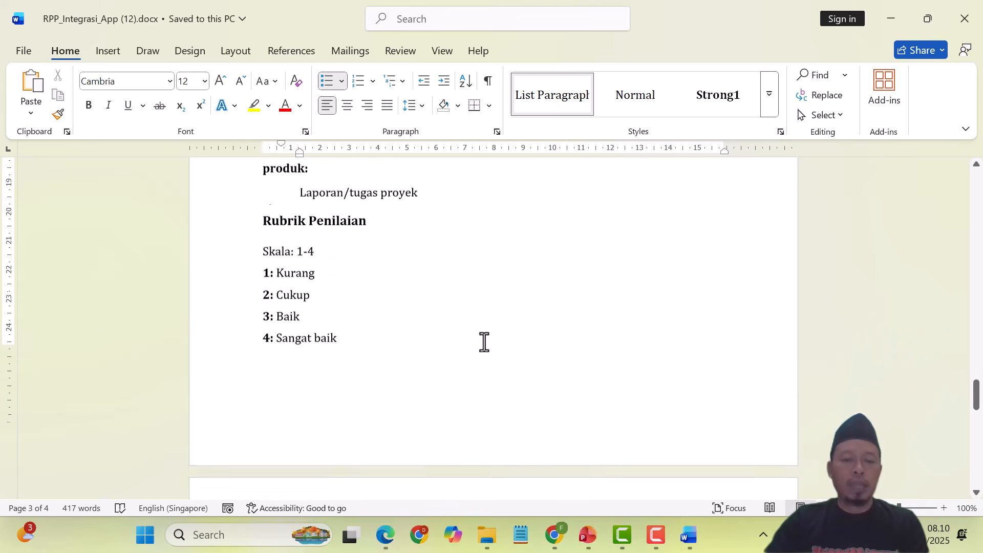
{"action": "scroll", "coordinate": [484, 342], "scroll_direction": "down", "scroll_amount": 4}
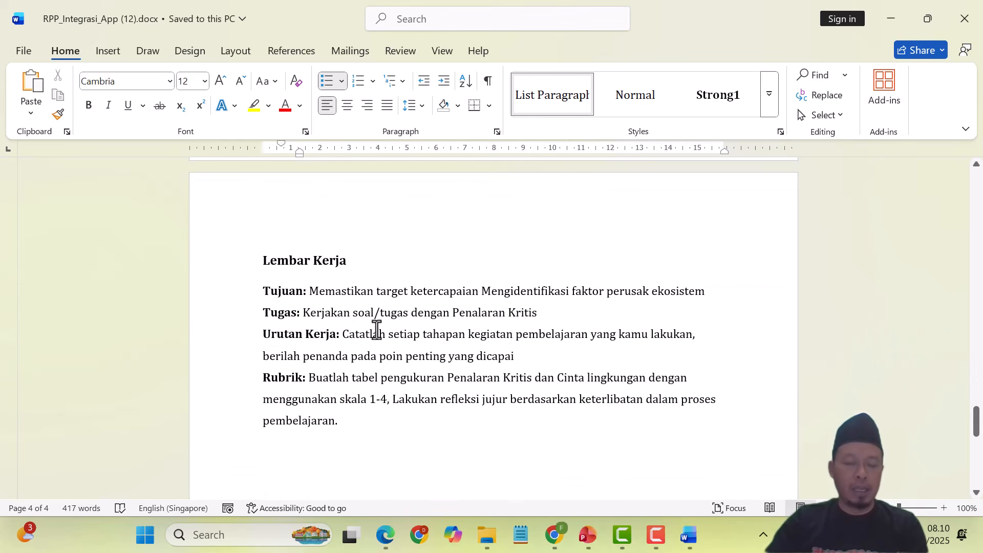
{"action": "scroll", "coordinate": [446, 328], "scroll_direction": "down", "scroll_amount": 1}
{"action": "scroll", "coordinate": [449, 330], "scroll_direction": "down", "scroll_amount": 5}
{"action": "scroll", "coordinate": [446, 339], "scroll_direction": "up", "scroll_amount": 15}
{"action": "scroll", "coordinate": [448, 279], "scroll_direction": "up", "scroll_amount": 8}
{"action": "left_click", "coordinate": [385, 534]}
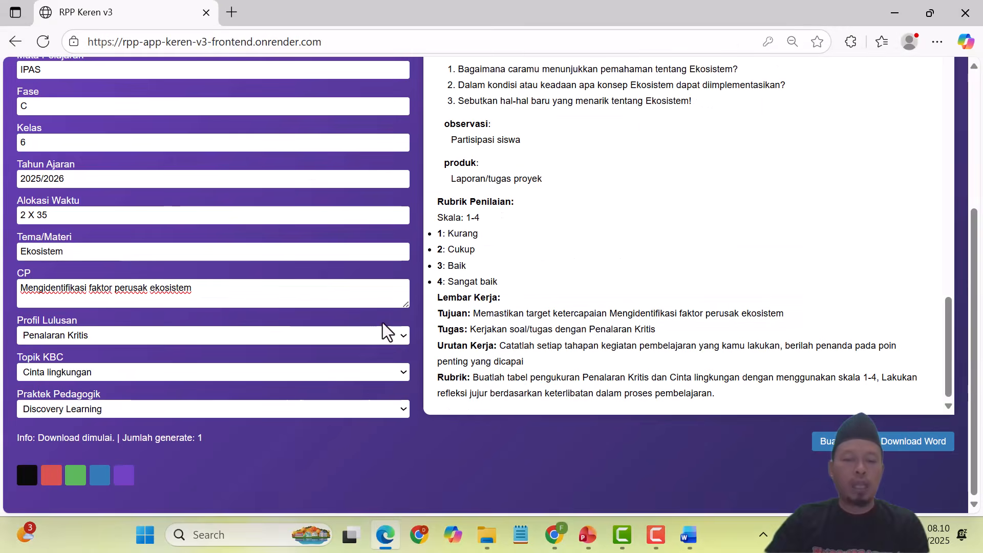
{"action": "scroll", "coordinate": [238, 248], "scroll_direction": "up", "scroll_amount": 5}
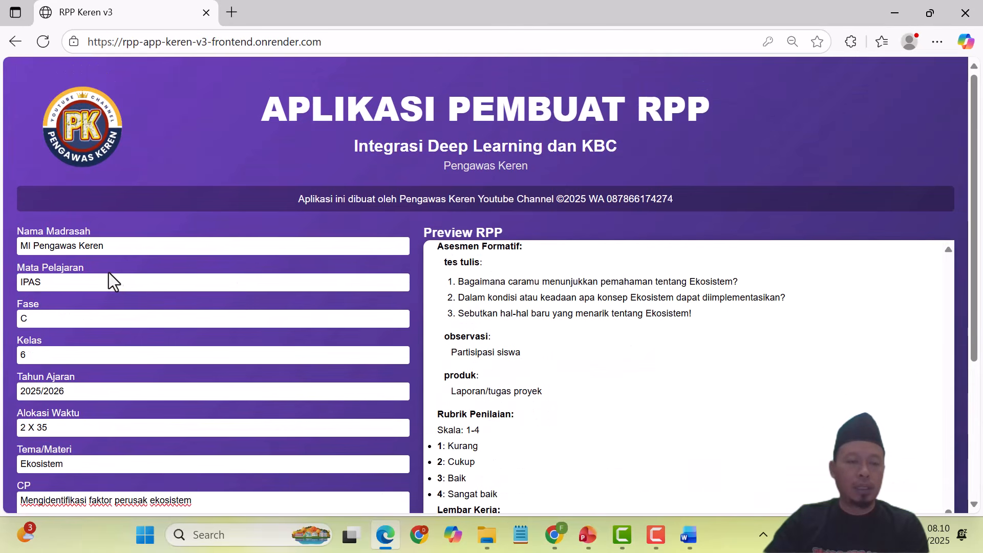
{"action": "scroll", "coordinate": [204, 285], "scroll_direction": "down", "scroll_amount": 3}
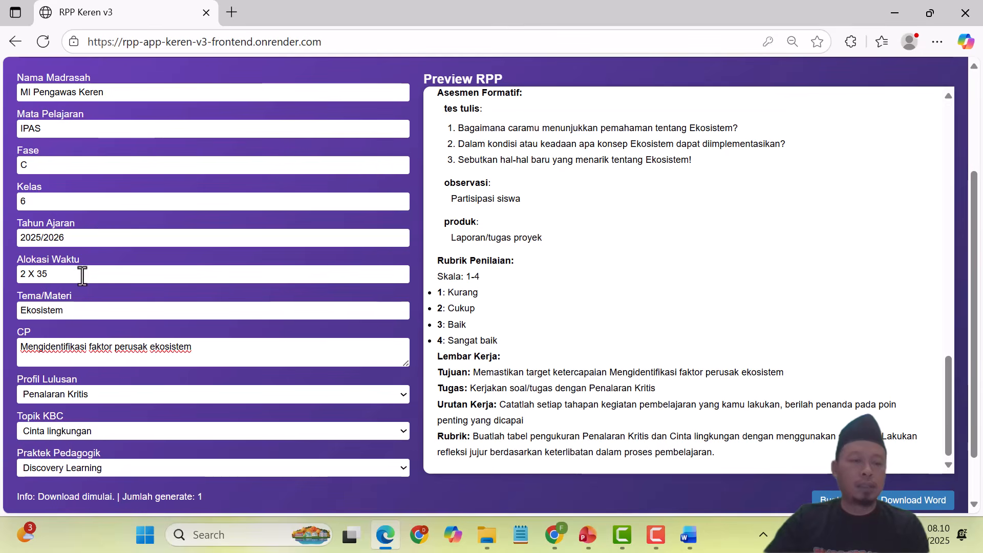
{"action": "scroll", "coordinate": [254, 321], "scroll_direction": "down", "scroll_amount": 1}
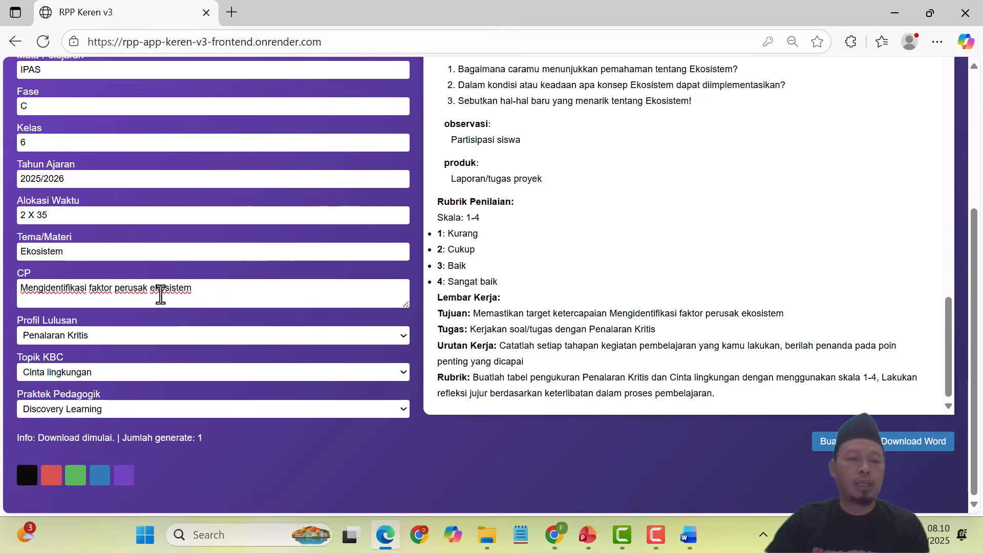
Step: Rewrite the CP text to 'Membuat projek penguatan ekosistem'
{"action": "left_click_drag", "start_coordinate": [147, 288], "coordinate": [30, 294]}
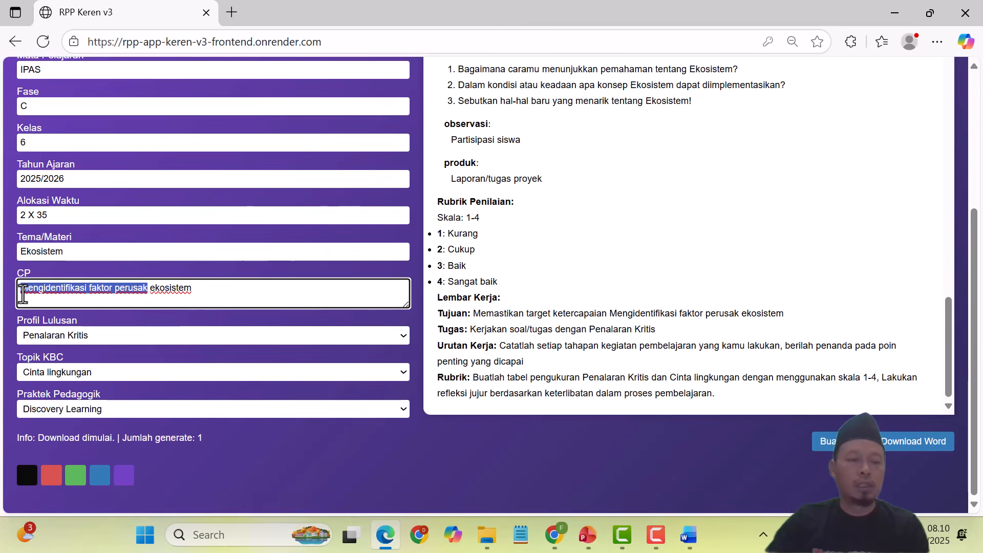
{"action": "key", "text": "BackSpace"}
{"action": "type", "text": "embuat"}
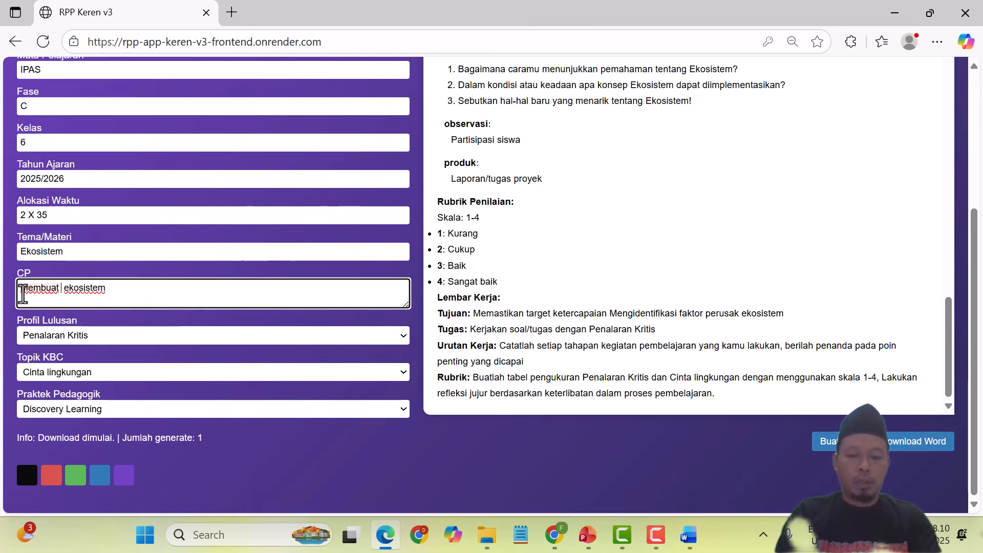
{"action": "type", "text": " projek"}
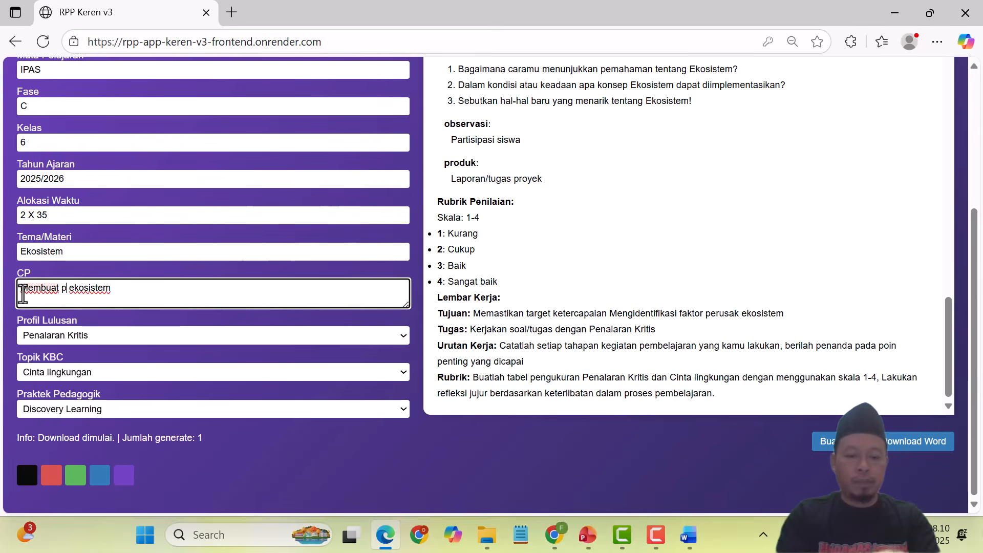
{"action": "type", "text": " pen"}
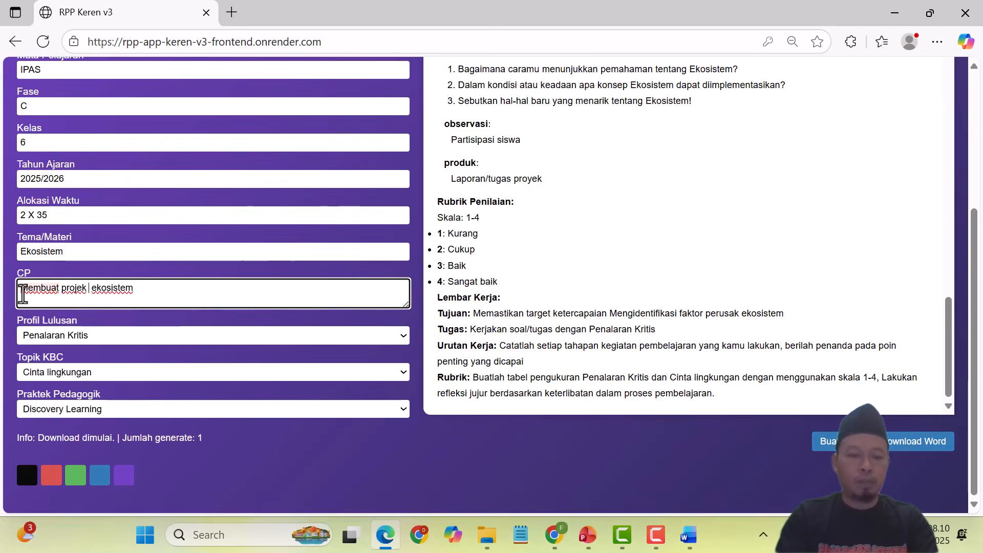
{"action": "type", "text": "guatan"}
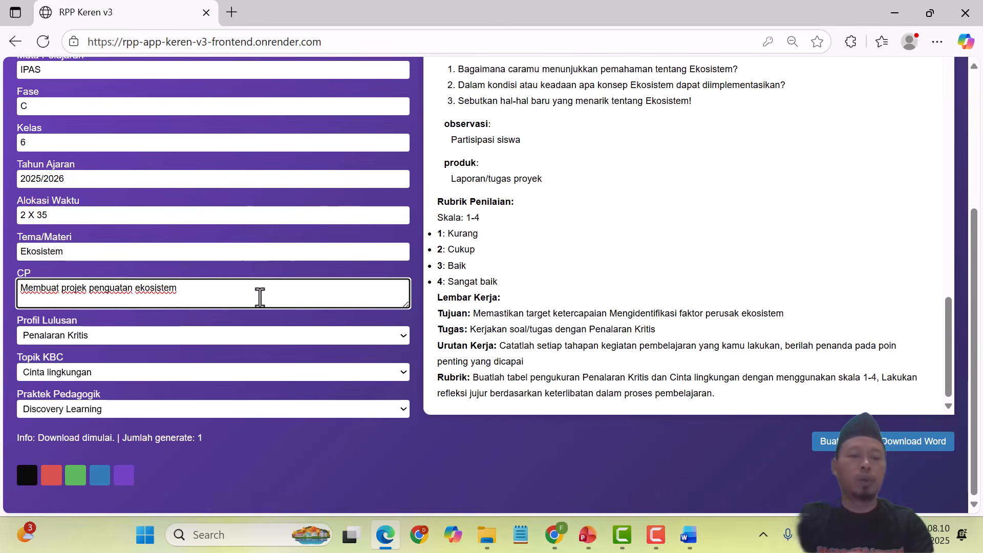
Step: Set Profil Lulusan to Kemandirian, keep Cinta lingkungan, and choose Project Based Learning (PjBL)
{"action": "left_click", "coordinate": [88, 337]}
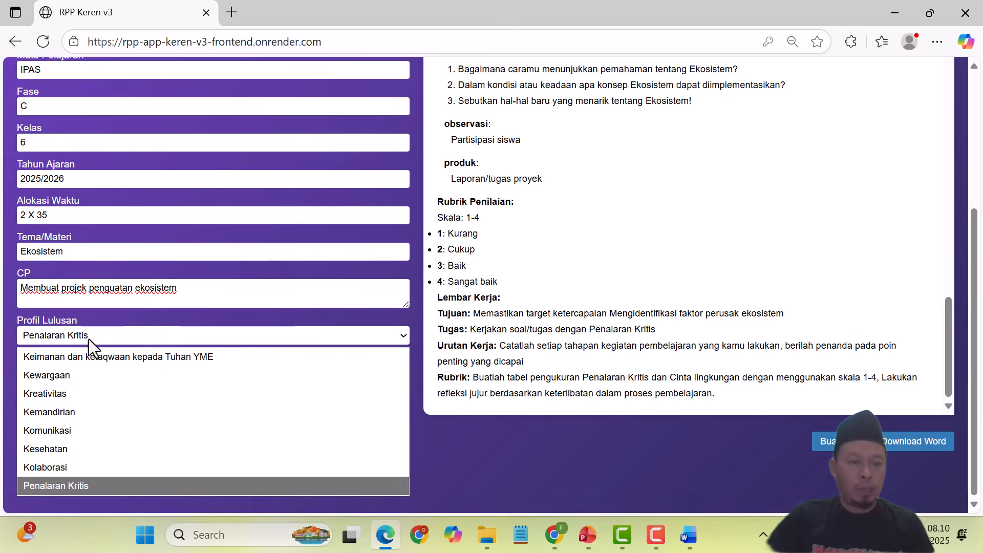
{"action": "left_click", "coordinate": [81, 411]}
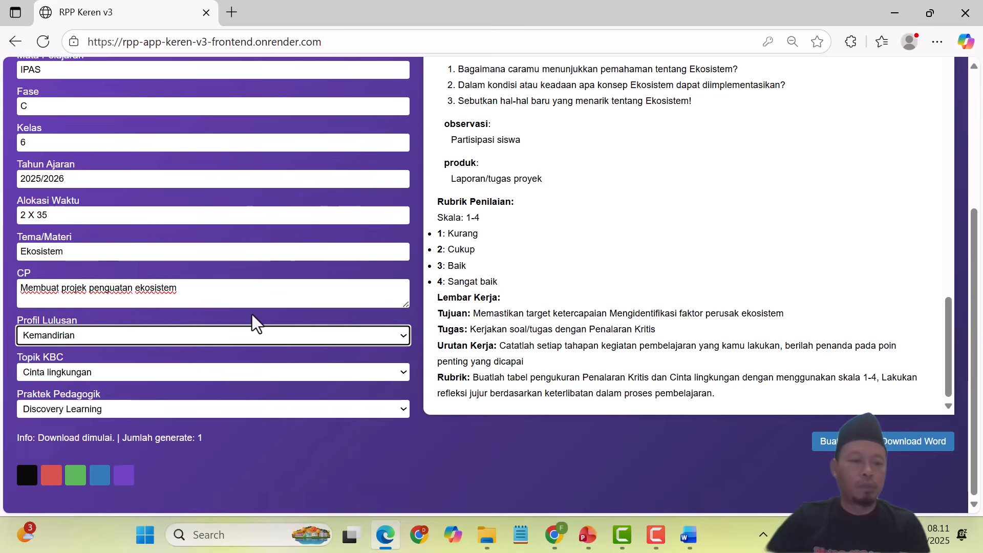
{"action": "left_click", "coordinate": [66, 374]}
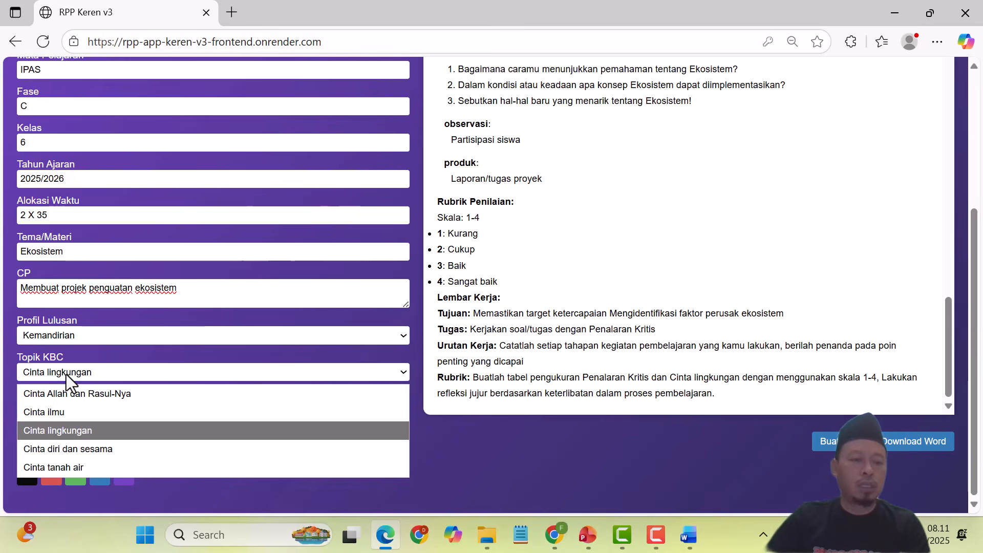
{"action": "left_click", "coordinate": [59, 430]}
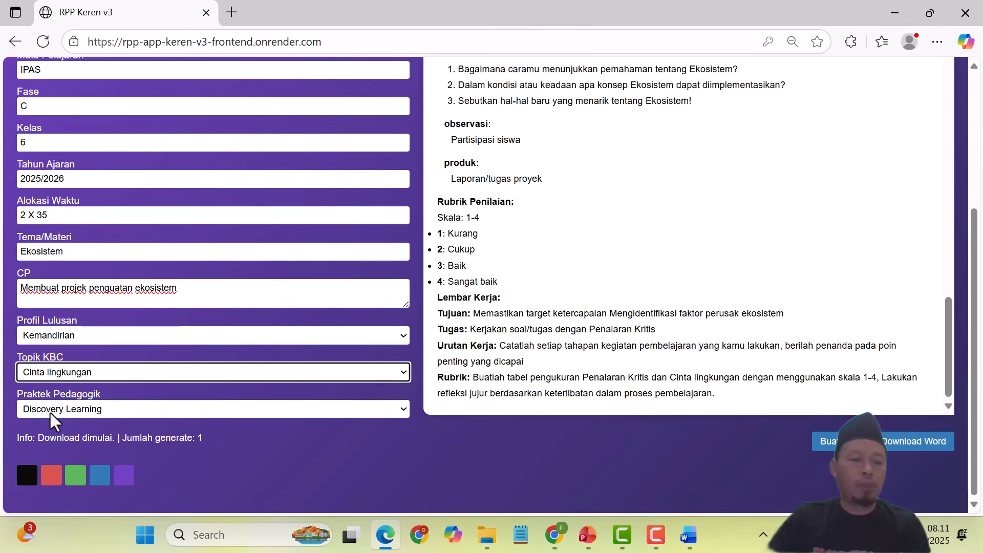
{"action": "left_click", "coordinate": [95, 411]}
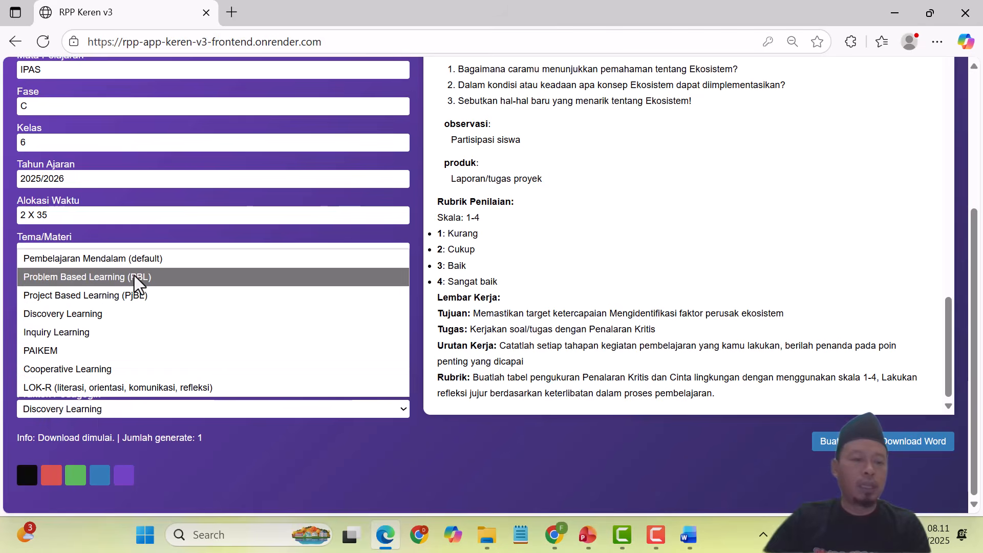
{"action": "left_click", "coordinate": [105, 297]}
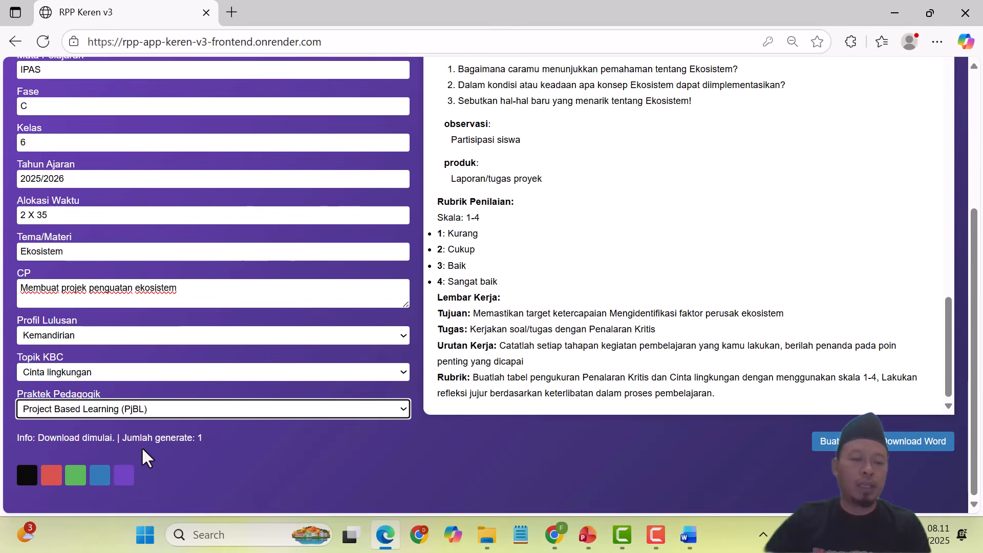
Step: Try the purple, blue, green and dark colour themes, ending on blue
{"action": "left_click", "coordinate": [123, 485]}
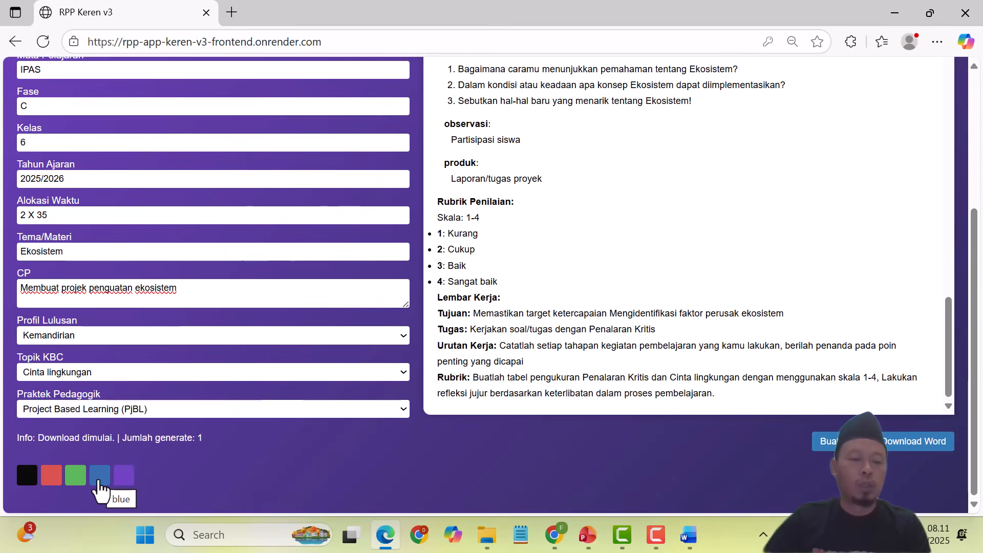
{"action": "left_click", "coordinate": [100, 485]}
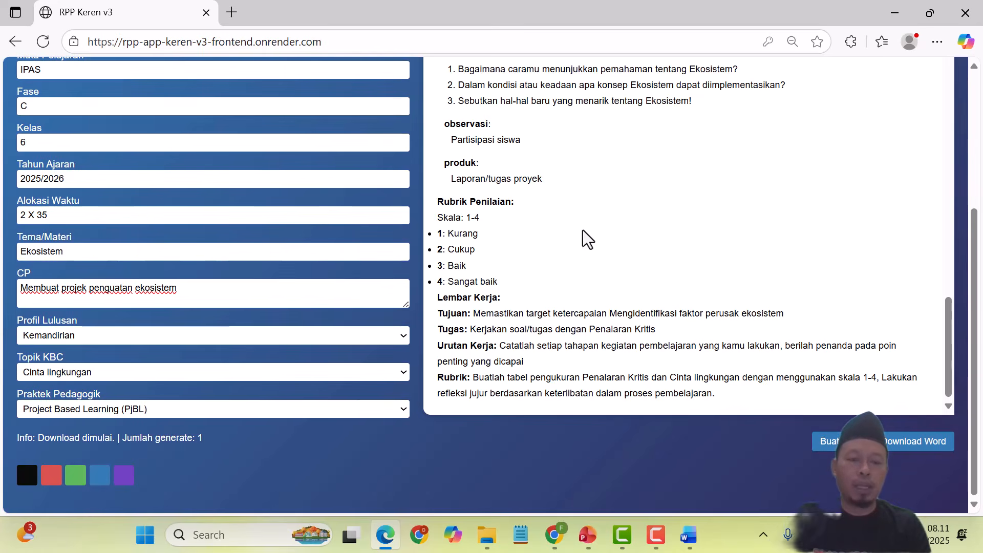
{"action": "left_click", "coordinate": [78, 487]}
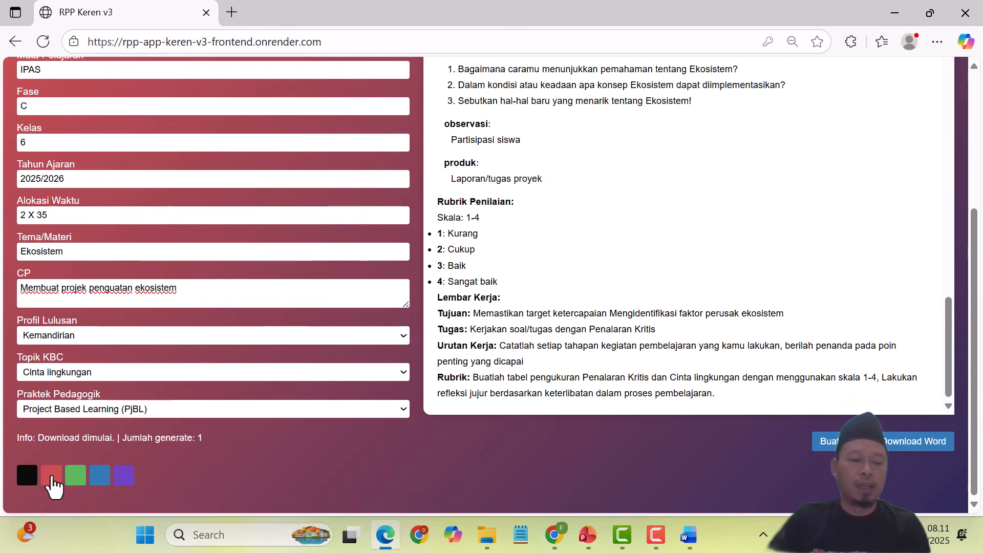
{"action": "left_click", "coordinate": [26, 480]}
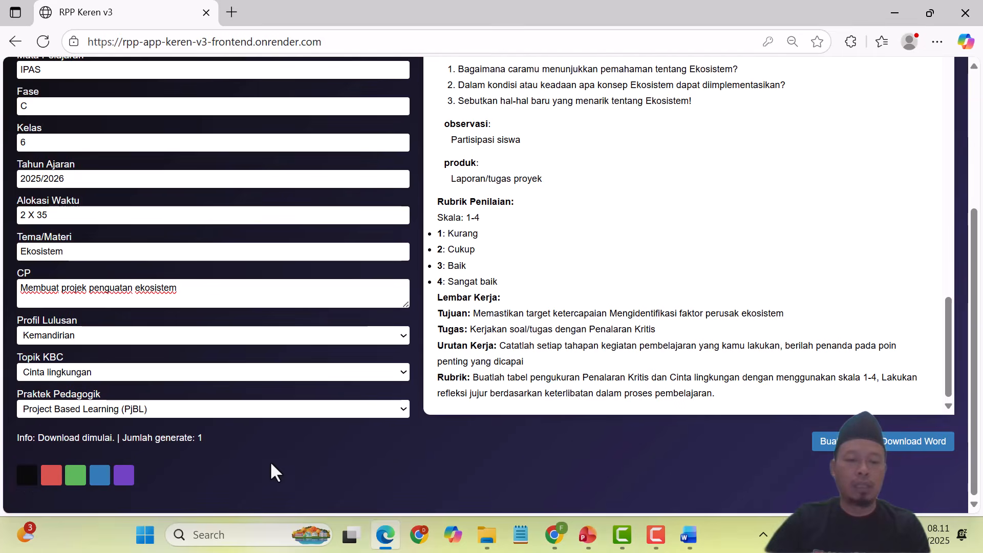
{"action": "scroll", "coordinate": [306, 455], "scroll_direction": "up", "scroll_amount": 5}
{"action": "scroll", "coordinate": [305, 456], "scroll_direction": "down", "scroll_amount": 5}
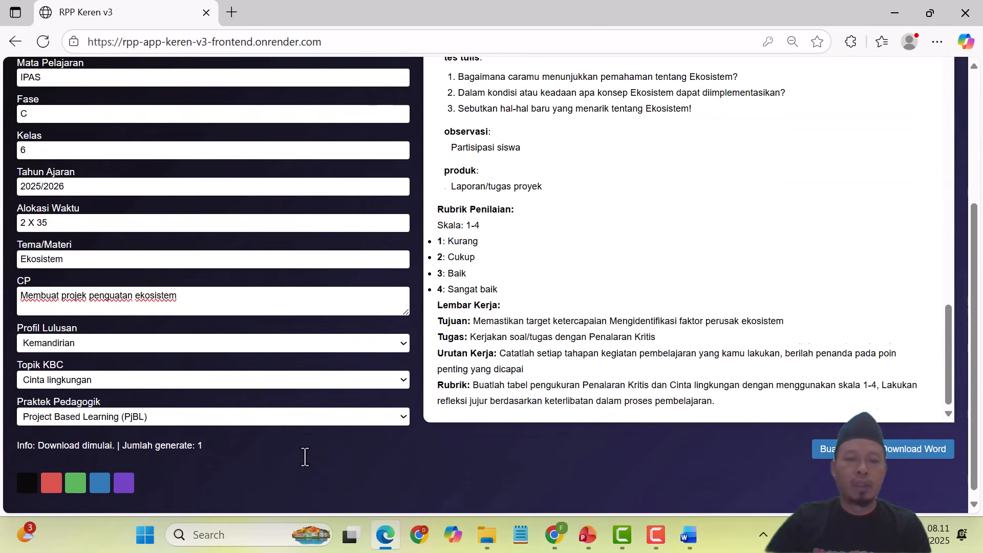
{"action": "left_click", "coordinate": [123, 481]}
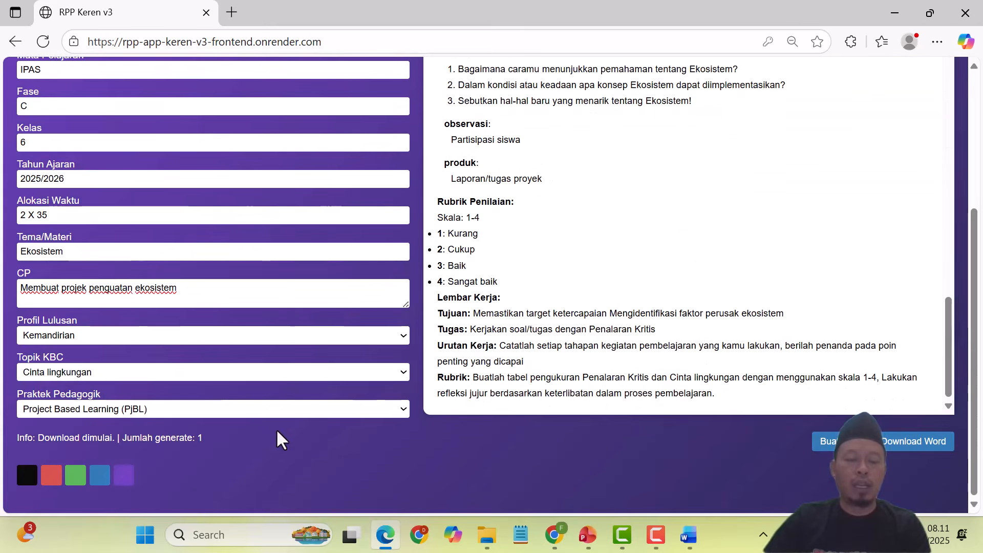
{"action": "scroll", "coordinate": [277, 429], "scroll_direction": "up", "scroll_amount": 4}
{"action": "scroll", "coordinate": [277, 429], "scroll_direction": "down", "scroll_amount": 4}
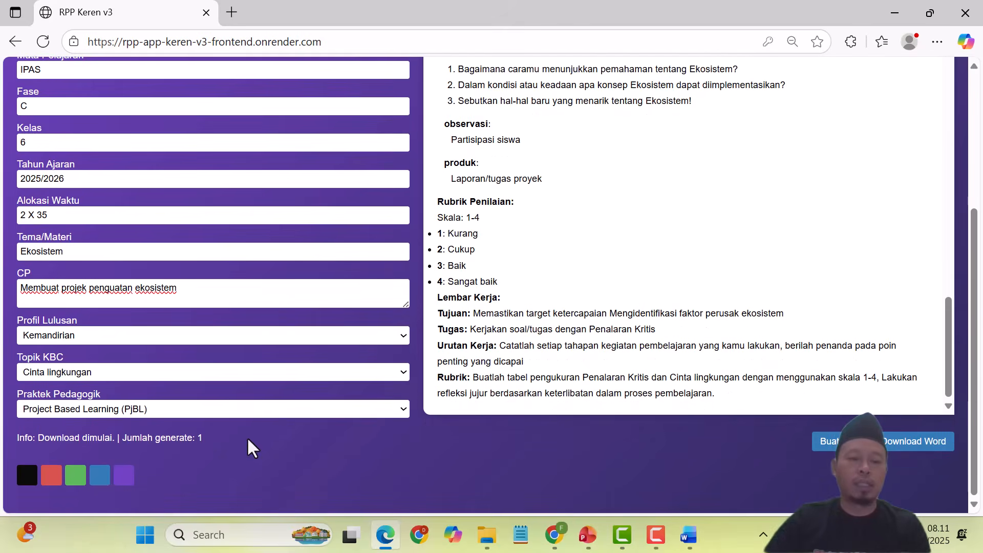
{"action": "left_click", "coordinate": [98, 480]}
{"action": "scroll", "coordinate": [412, 386], "scroll_direction": "up", "scroll_amount": 4}
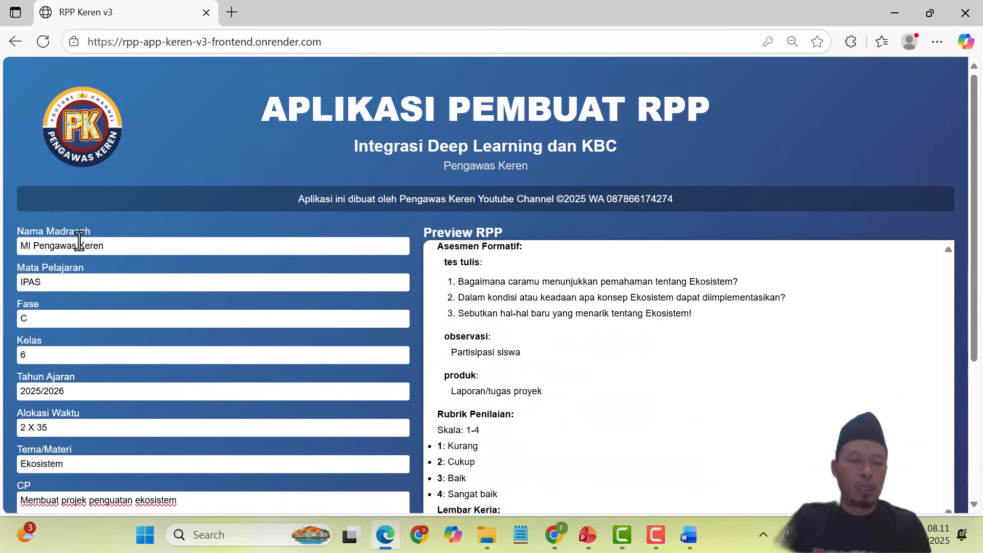
{"action": "scroll", "coordinate": [137, 260], "scroll_direction": "down", "scroll_amount": 3}
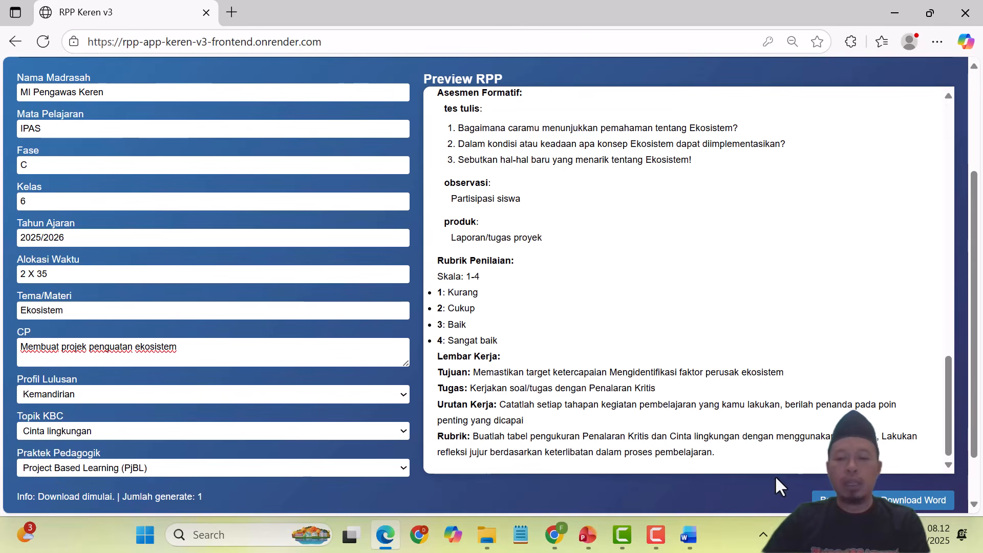
Step: Regenerate the RPP with Kemandirian and PjBL, download it, and open RPP_Integrasi_App (13).docx in Word
{"action": "left_click", "coordinate": [825, 500]}
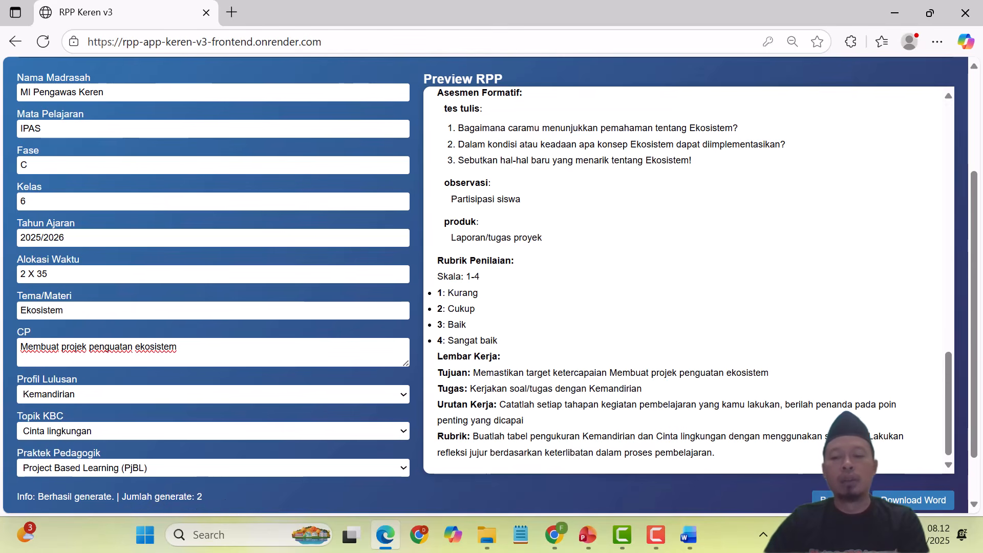
{"action": "left_click", "coordinate": [915, 504]}
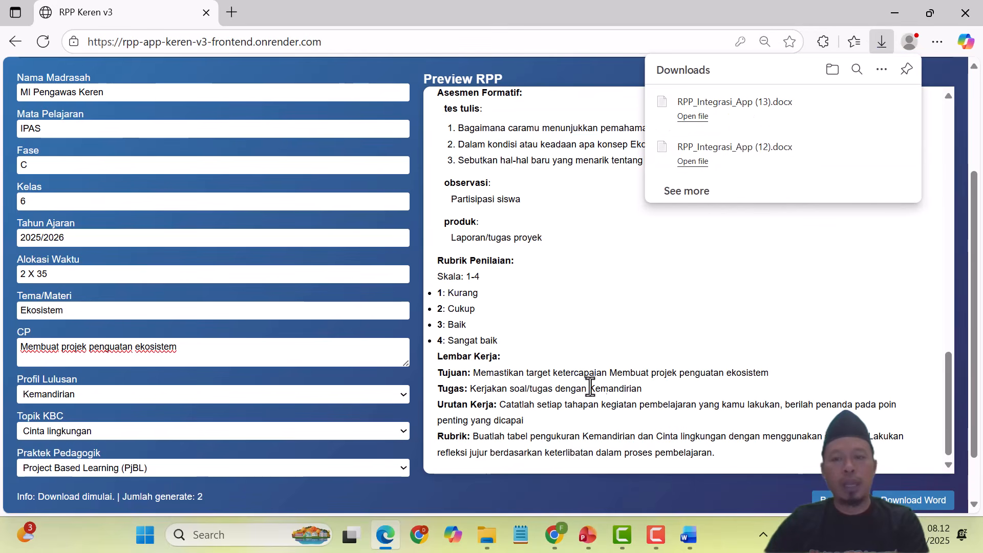
{"action": "mouse_move", "coordinate": [487, 535]}
{"action": "left_click", "coordinate": [414, 453]}
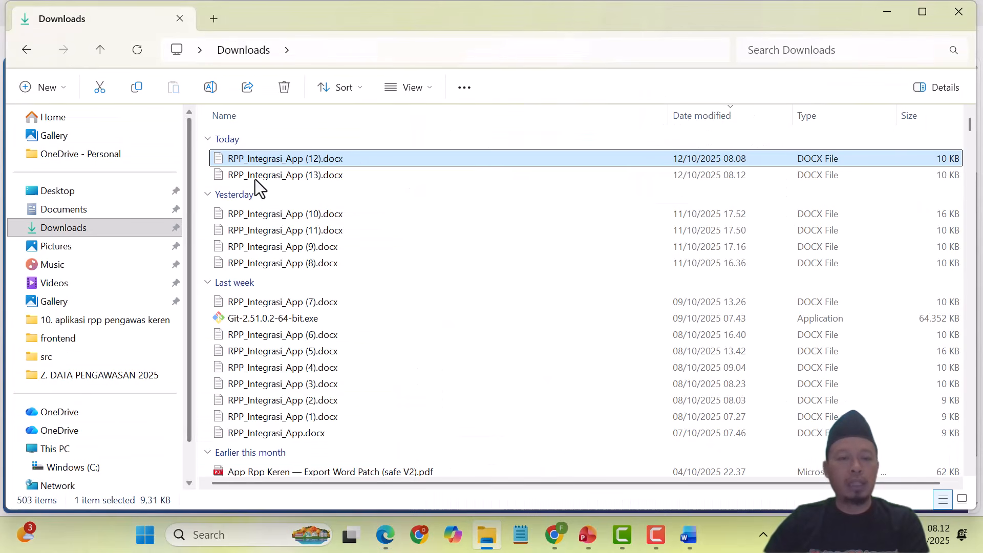
{"action": "left_click", "coordinate": [357, 177]}
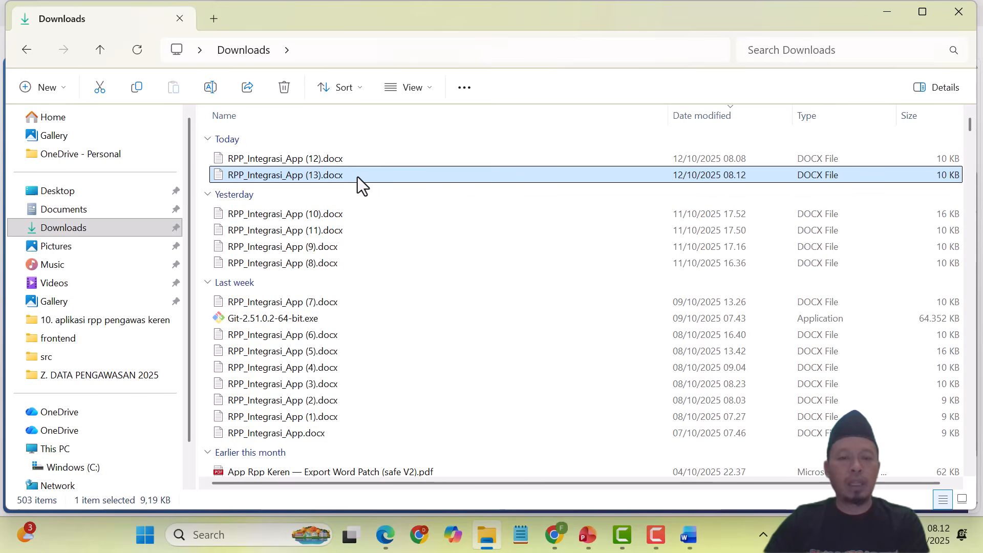
{"action": "double_click", "coordinate": [358, 176]}
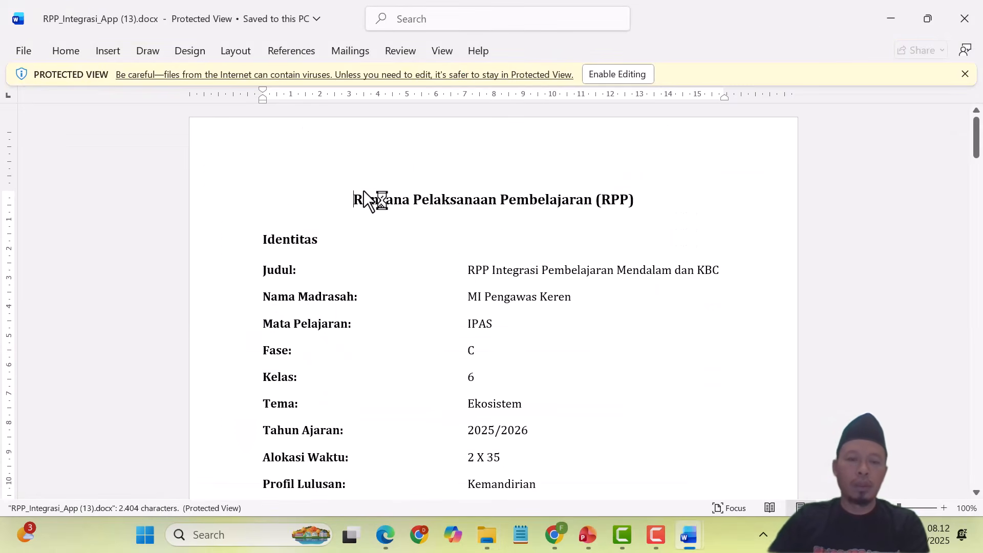
Step: Read through the Ekosistem RPP document from top to bottom, then return to the web app in Edge
{"action": "scroll", "coordinate": [391, 256], "scroll_direction": "down", "scroll_amount": 6}
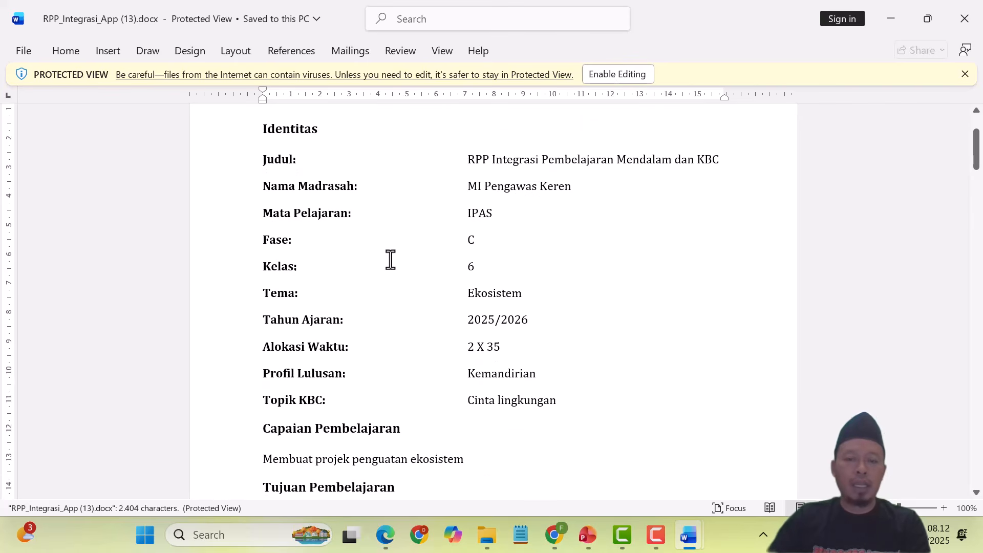
{"action": "scroll", "coordinate": [391, 259], "scroll_direction": "down", "scroll_amount": 7}
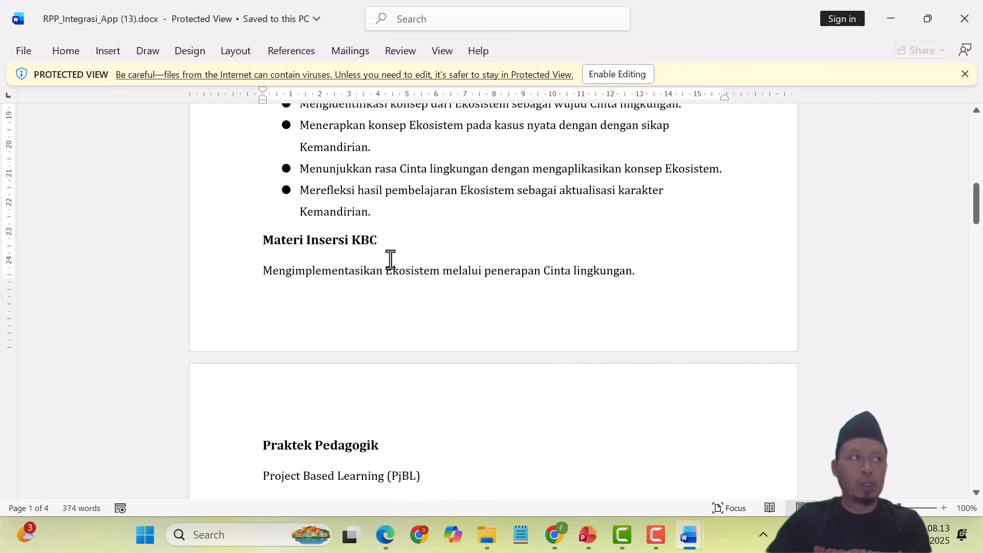
{"action": "scroll", "coordinate": [391, 259], "scroll_direction": "down", "scroll_amount": 3}
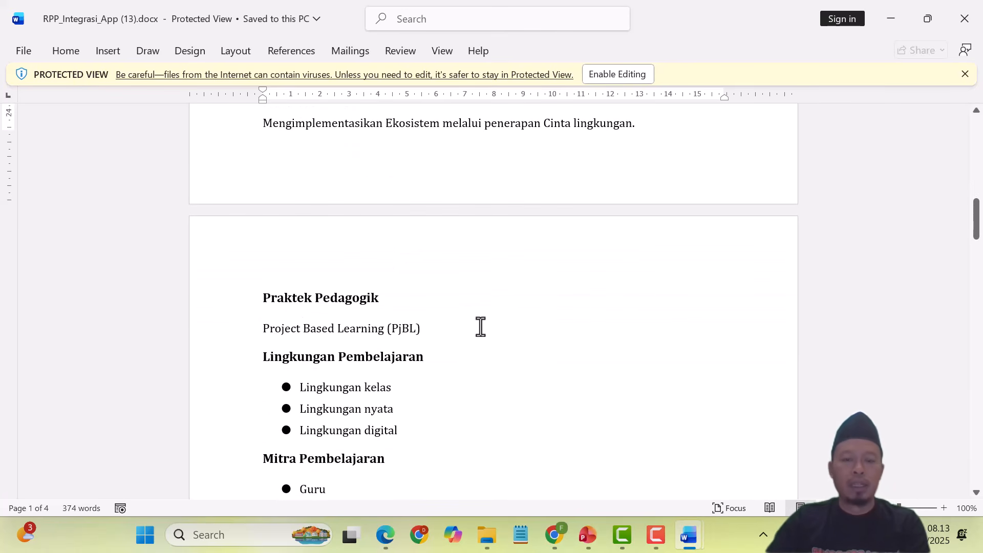
{"action": "scroll", "coordinate": [489, 318], "scroll_direction": "down", "scroll_amount": 3}
{"action": "scroll", "coordinate": [492, 316], "scroll_direction": "down", "scroll_amount": 8}
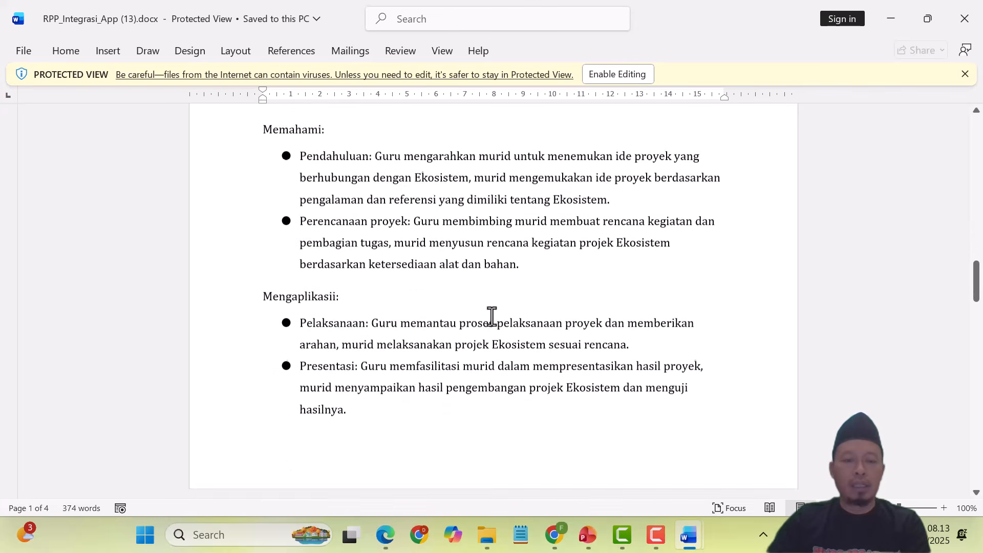
{"action": "scroll", "coordinate": [492, 321], "scroll_direction": "up", "scroll_amount": 2}
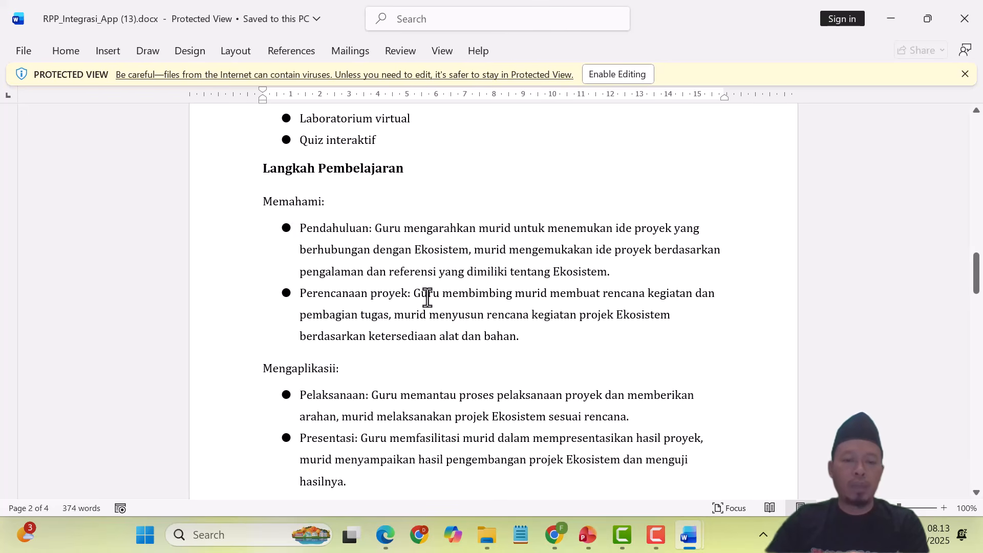
{"action": "scroll", "coordinate": [425, 297], "scroll_direction": "down", "scroll_amount": 3}
{"action": "scroll", "coordinate": [430, 284], "scroll_direction": "down", "scroll_amount": 1}
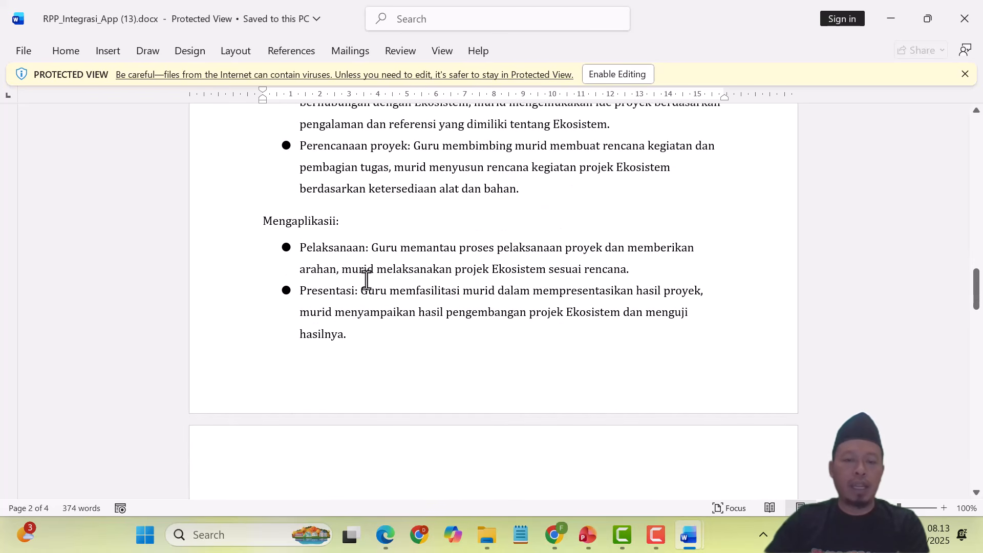
{"action": "scroll", "coordinate": [466, 292], "scroll_direction": "down", "scroll_amount": 5}
{"action": "scroll", "coordinate": [470, 290], "scroll_direction": "down", "scroll_amount": 3}
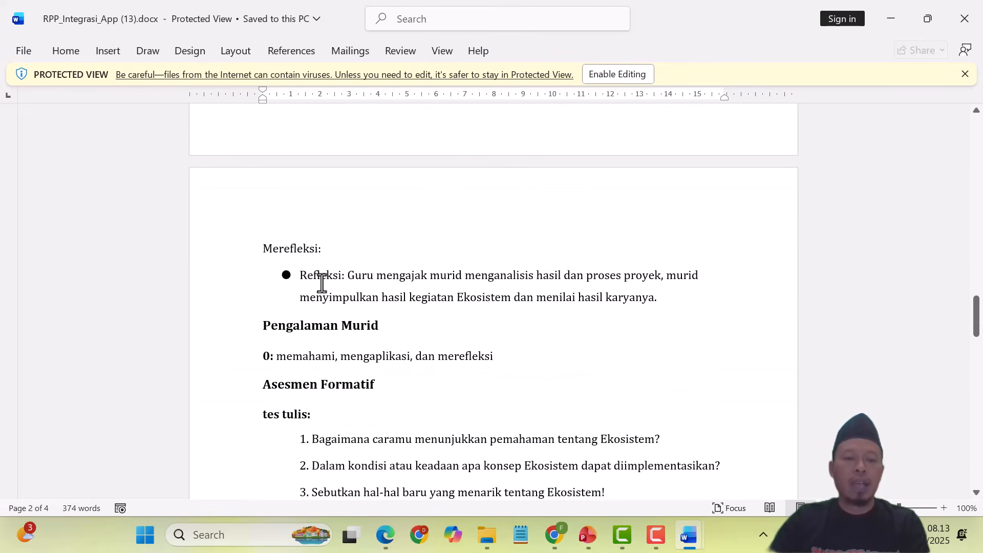
{"action": "scroll", "coordinate": [547, 304], "scroll_direction": "down", "scroll_amount": 12}
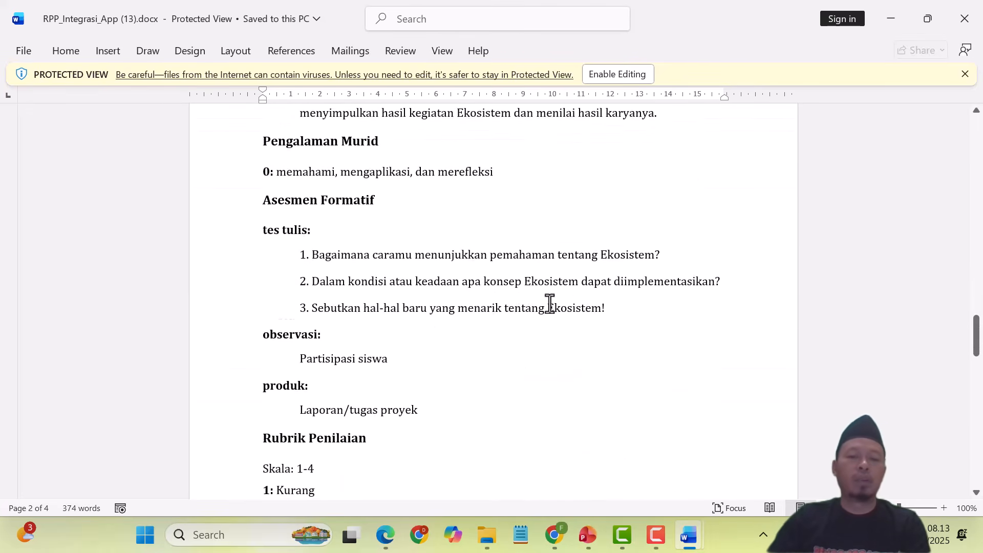
{"action": "scroll", "coordinate": [550, 305], "scroll_direction": "up", "scroll_amount": 6}
{"action": "scroll", "coordinate": [550, 306], "scroll_direction": "up", "scroll_amount": 20}
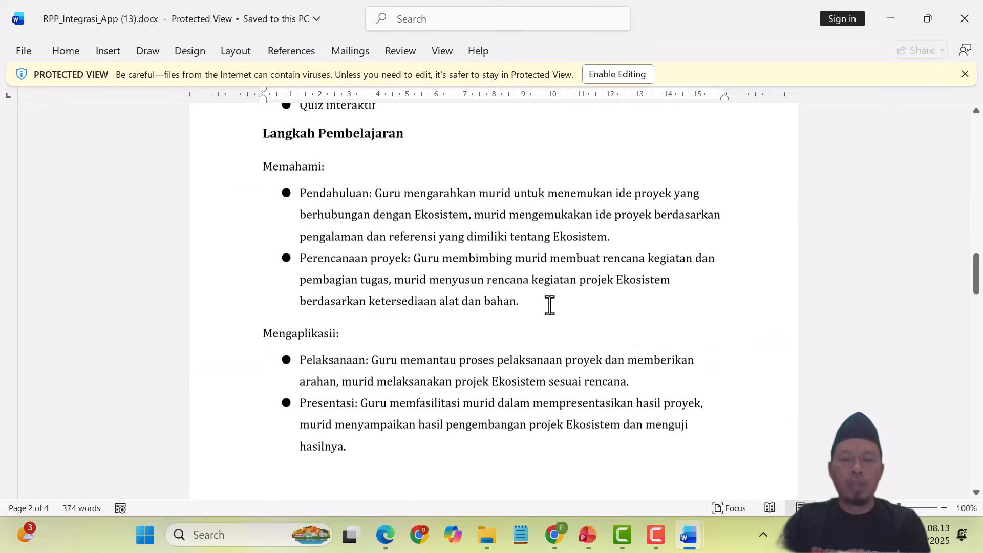
{"action": "scroll", "coordinate": [549, 305], "scroll_direction": "up", "scroll_amount": 15}
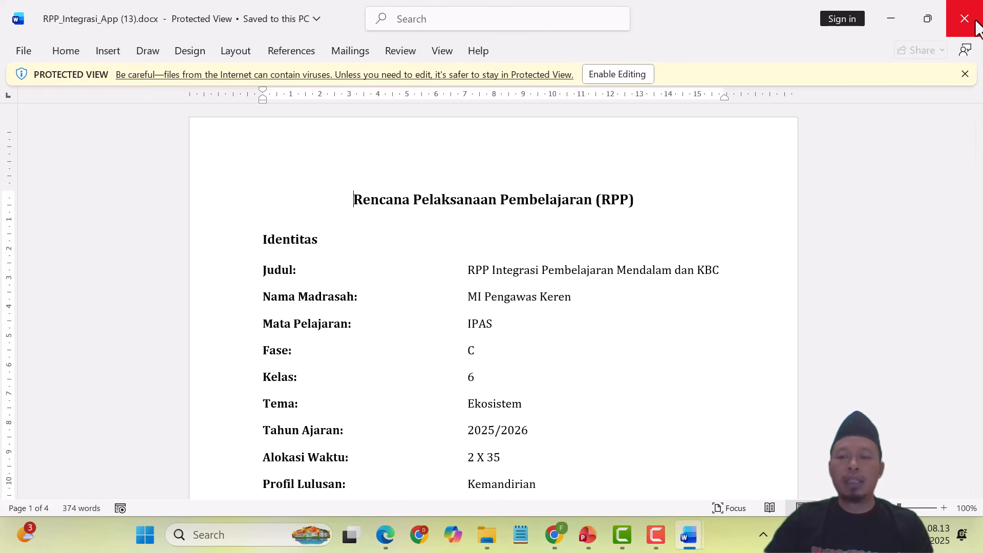
{"action": "left_click", "coordinate": [385, 535]}
{"action": "scroll", "coordinate": [333, 228], "scroll_direction": "up", "scroll_amount": 3}
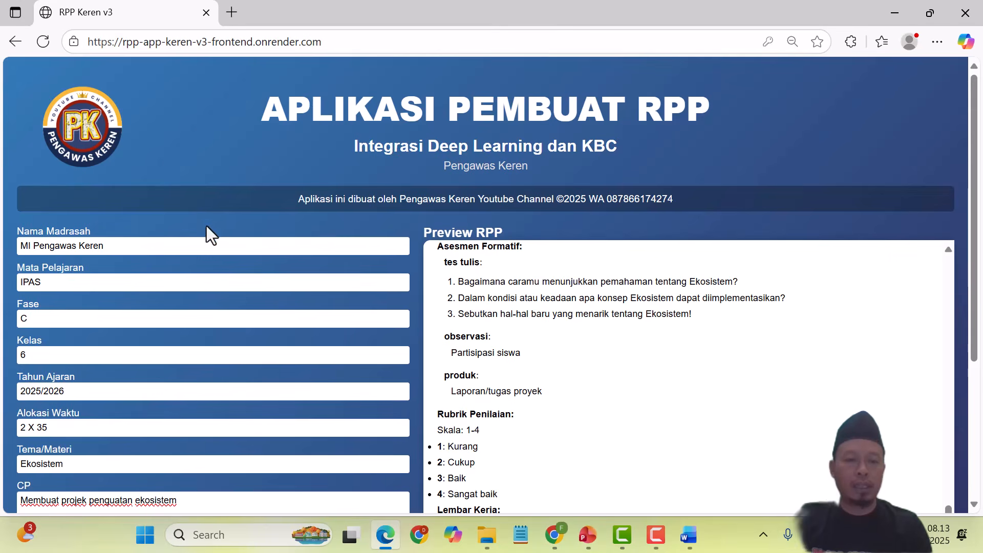
{"action": "scroll", "coordinate": [252, 280], "scroll_direction": "down", "scroll_amount": 4}
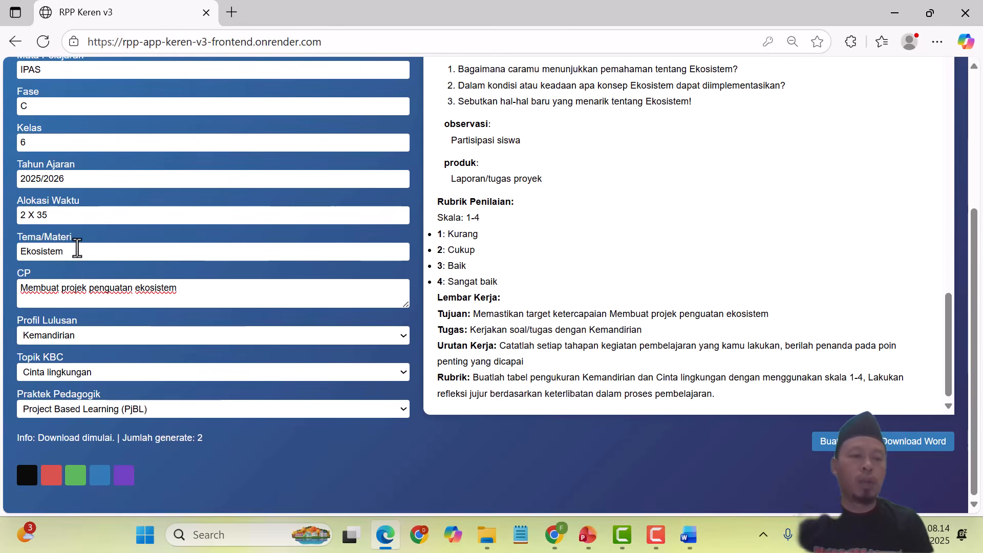
{"action": "scroll", "coordinate": [77, 248], "scroll_direction": "up", "scroll_amount": 3}
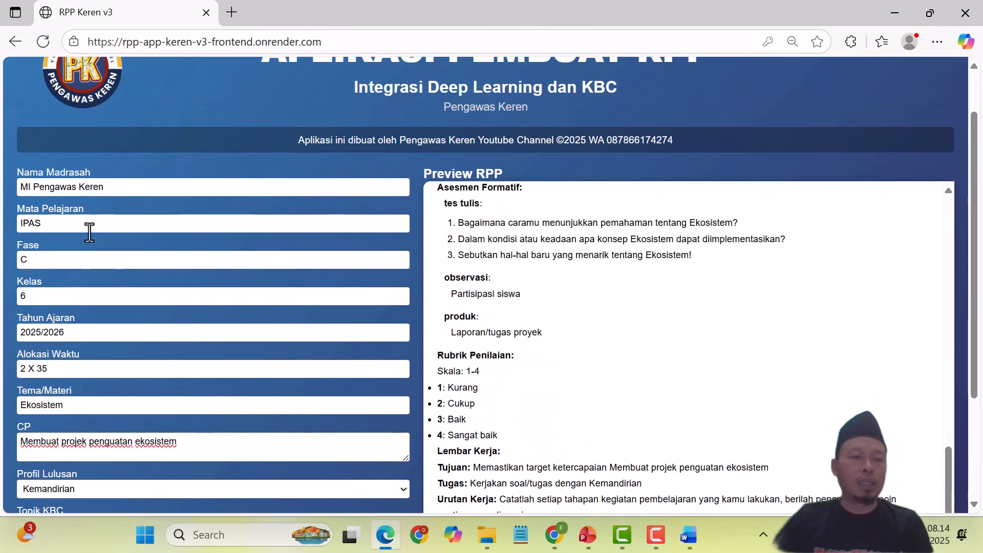
Step: Replace the subject IPAS with MATEMATIKA and the topic Ekosistem with SPLDV
{"action": "left_click_drag", "start_coordinate": [67, 231], "coordinate": [11, 228]}
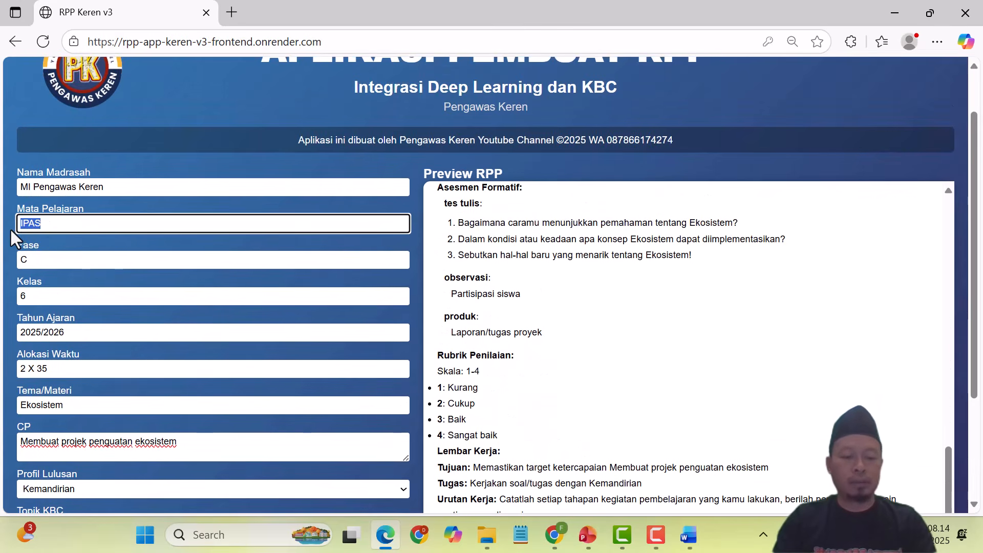
{"action": "type", "text": "MATE"}
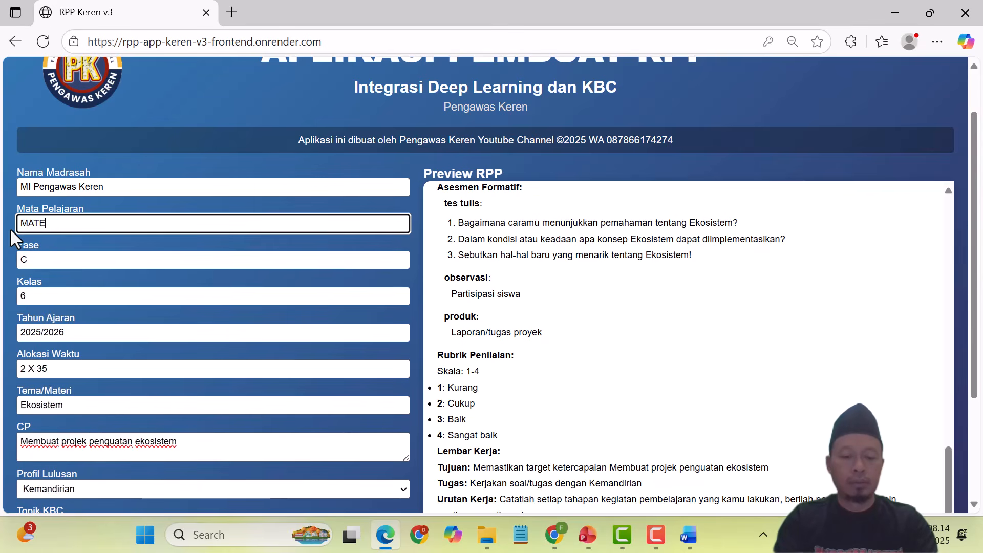
{"action": "type", "text": "MATIKA"}
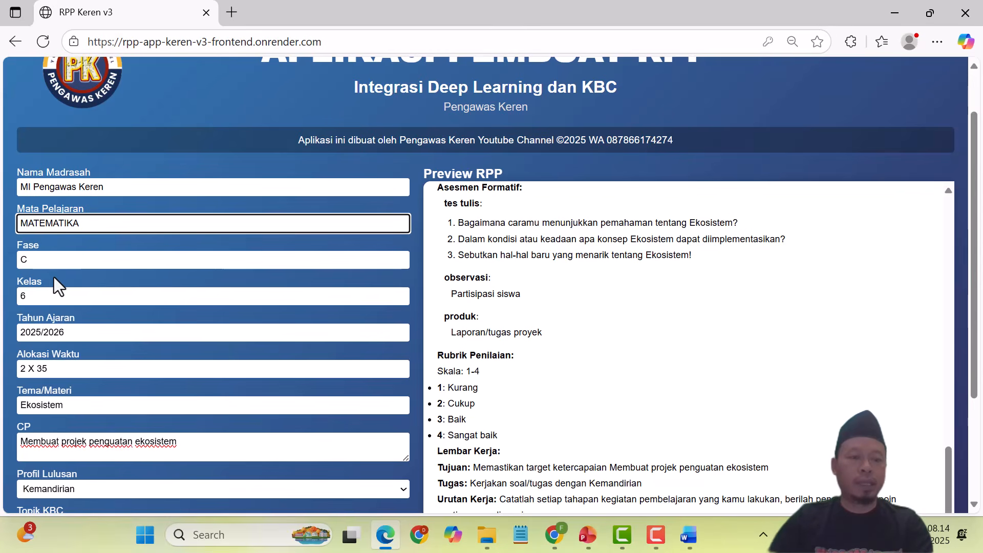
{"action": "scroll", "coordinate": [54, 278], "scroll_direction": "down", "scroll_amount": 3}
{"action": "scroll", "coordinate": [137, 226], "scroll_direction": "up", "scroll_amount": 4}
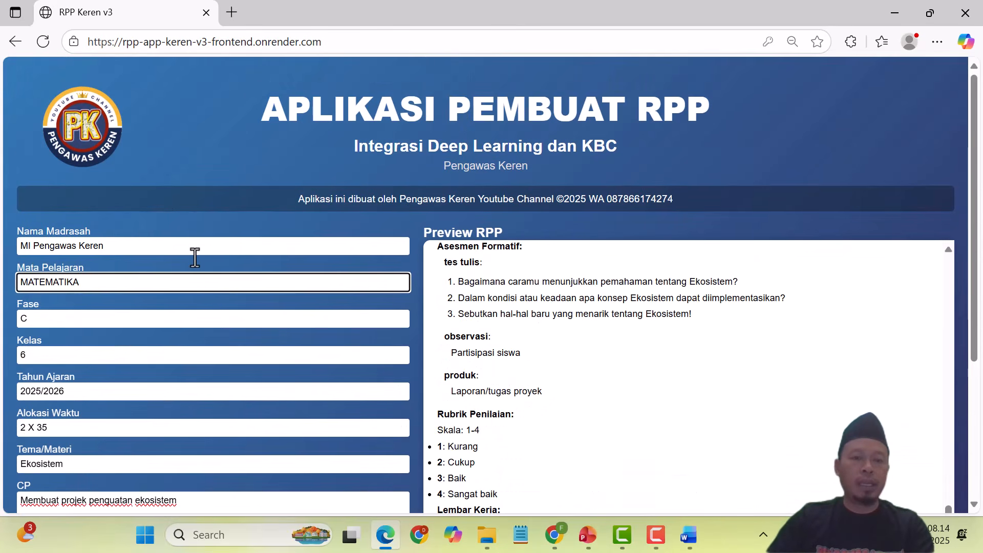
{"action": "scroll", "coordinate": [174, 278], "scroll_direction": "down", "scroll_amount": 3}
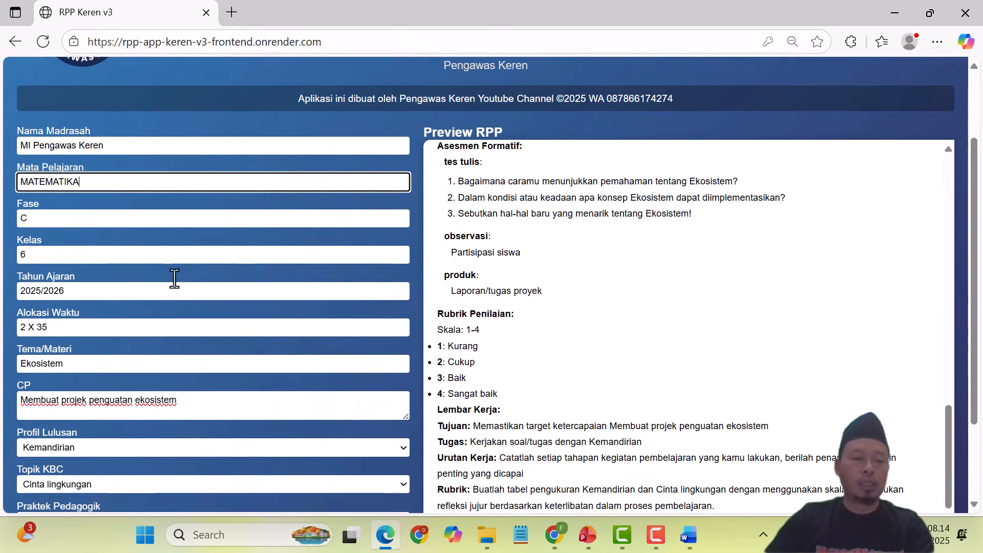
{"action": "scroll", "coordinate": [164, 282], "scroll_direction": "down", "scroll_amount": 1}
{"action": "left_click_drag", "start_coordinate": [72, 251], "coordinate": [18, 255]}
{"action": "type", "text": "S"}
{"action": "type", "text": "PLDV"}
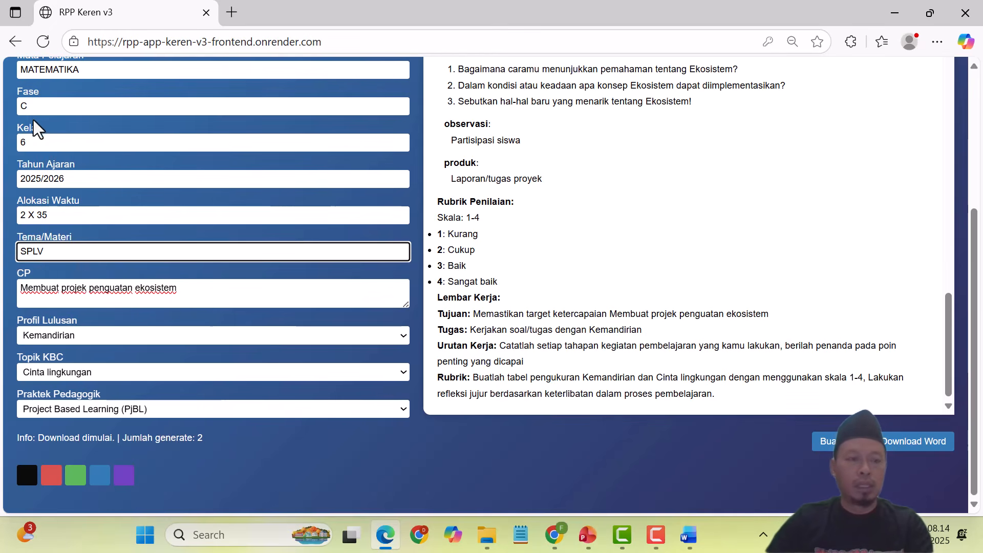
Step: Replace the CP text with 'menerapkan SPLV dalam kehidupan sehari-hari'
{"action": "left_click_drag", "start_coordinate": [190, 297], "coordinate": [22, 290]}
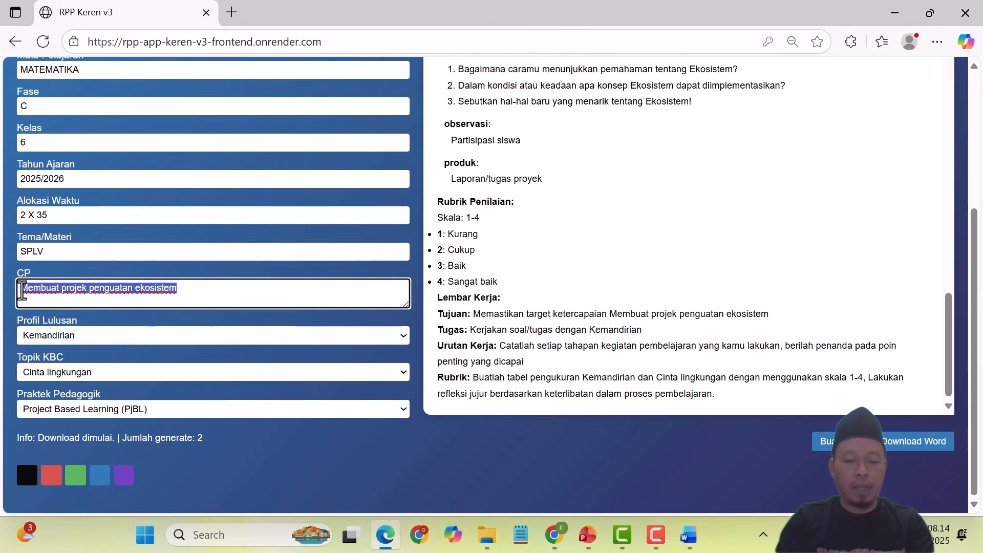
{"action": "type", "text": "menerapkan SPLV dalam"}
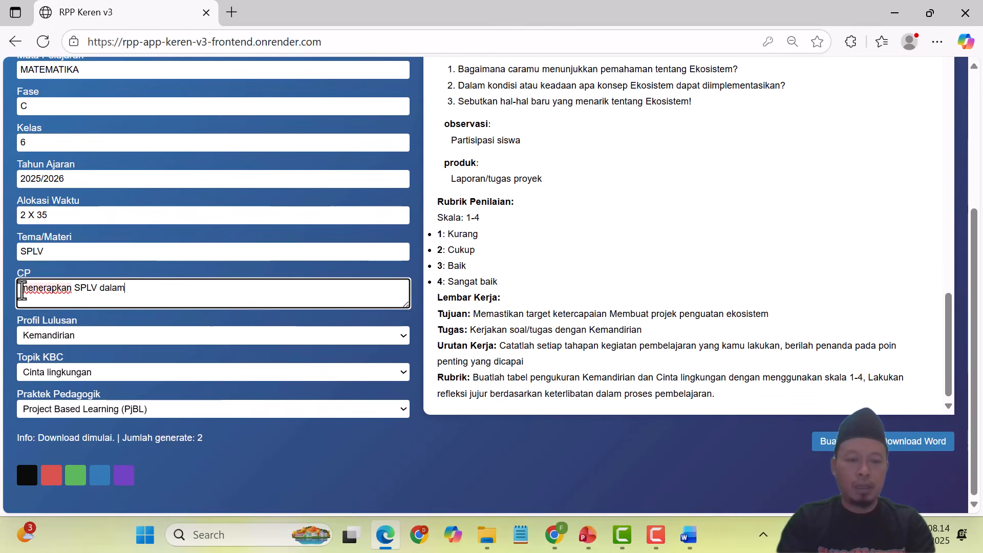
{"action": "type", "text": "kehidupan sehari-har"}
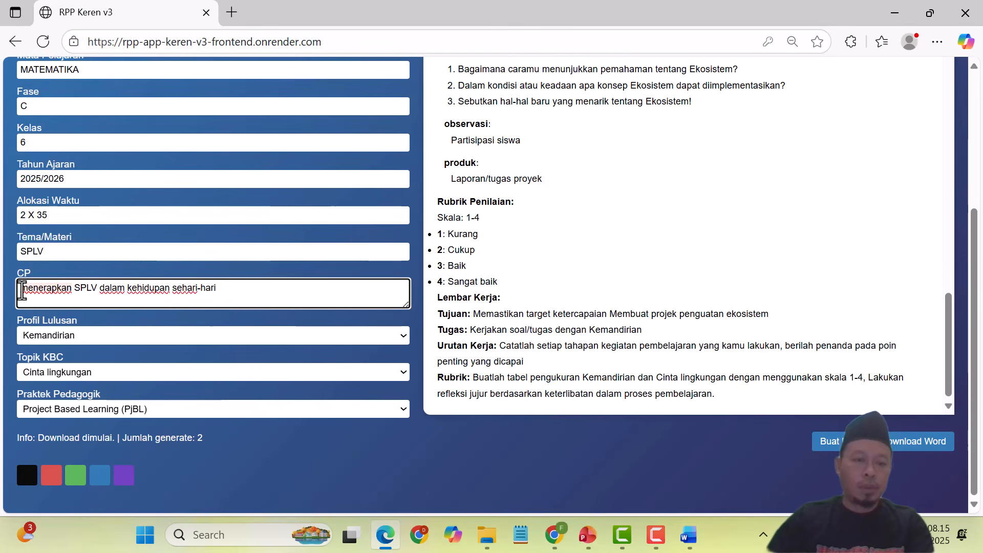
{"action": "type", "text": "i"}
{"action": "left_click", "coordinate": [112, 318]}
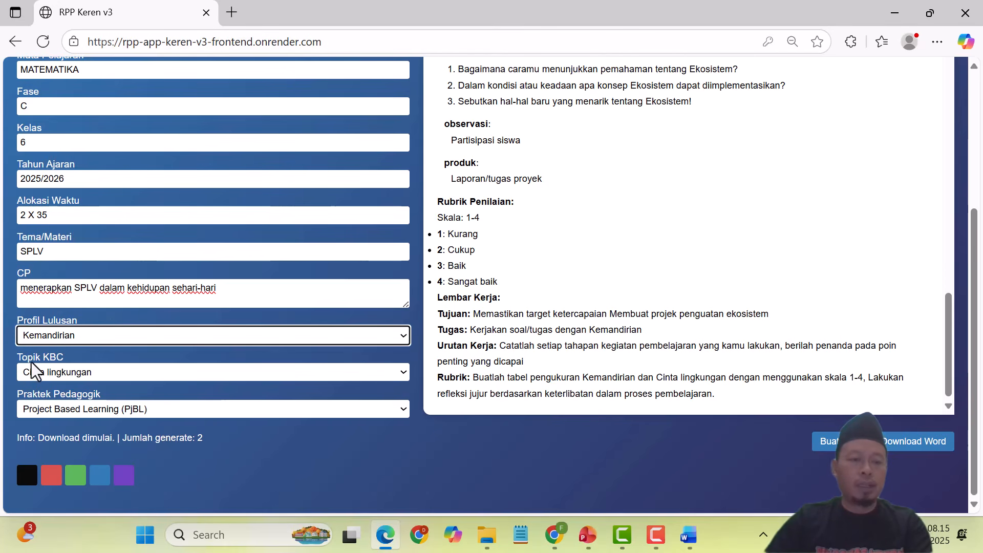
Step: Set Topik KBC to Cinta ilmu and capitalise the CP to start with 'Menerapkan'
{"action": "left_click", "coordinate": [87, 371]}
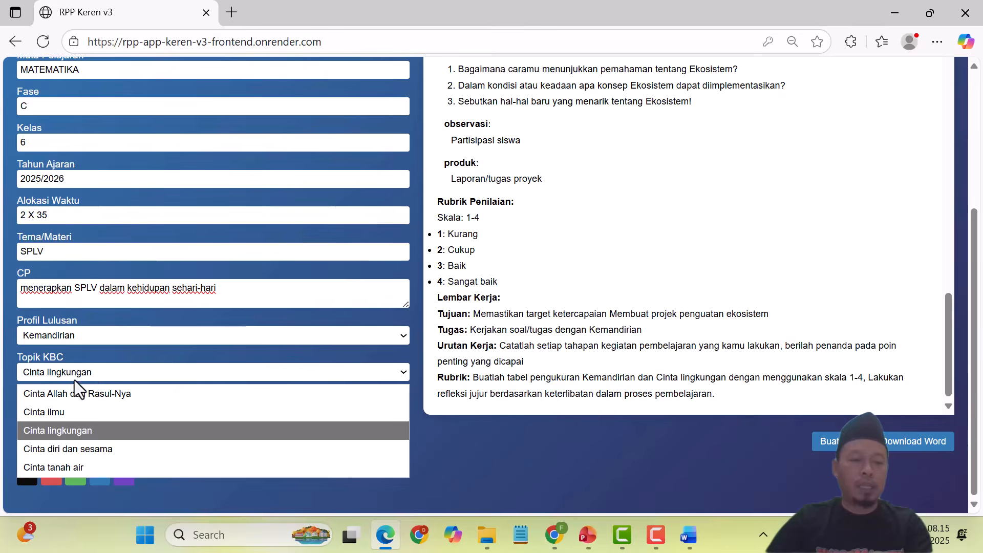
{"action": "left_click", "coordinate": [53, 413]}
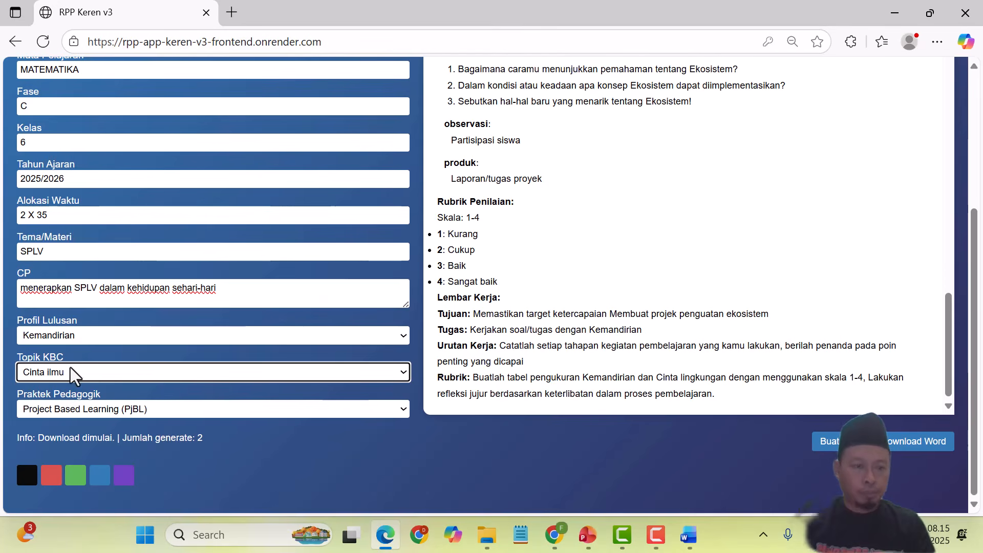
{"action": "left_click", "coordinate": [31, 291]}
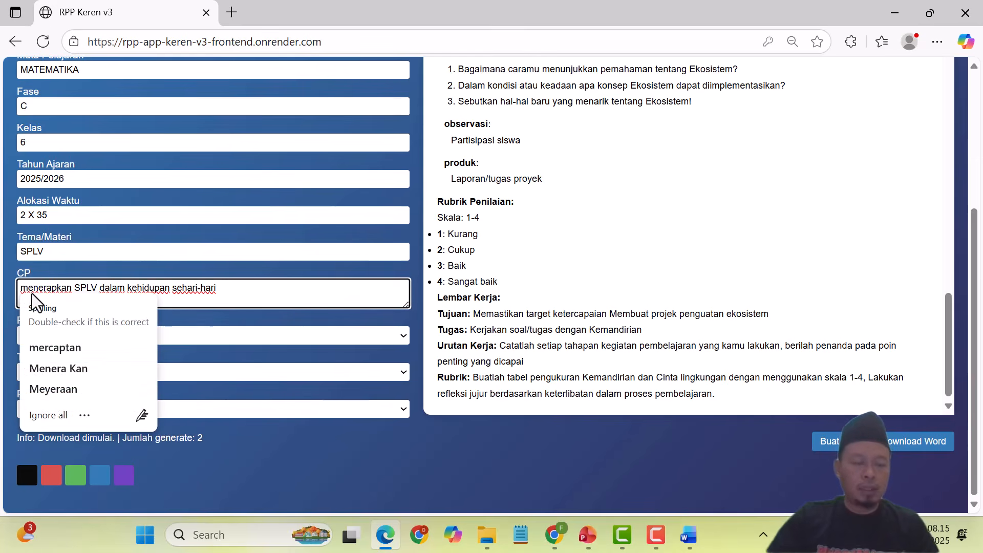
{"action": "left_click", "coordinate": [49, 291]}
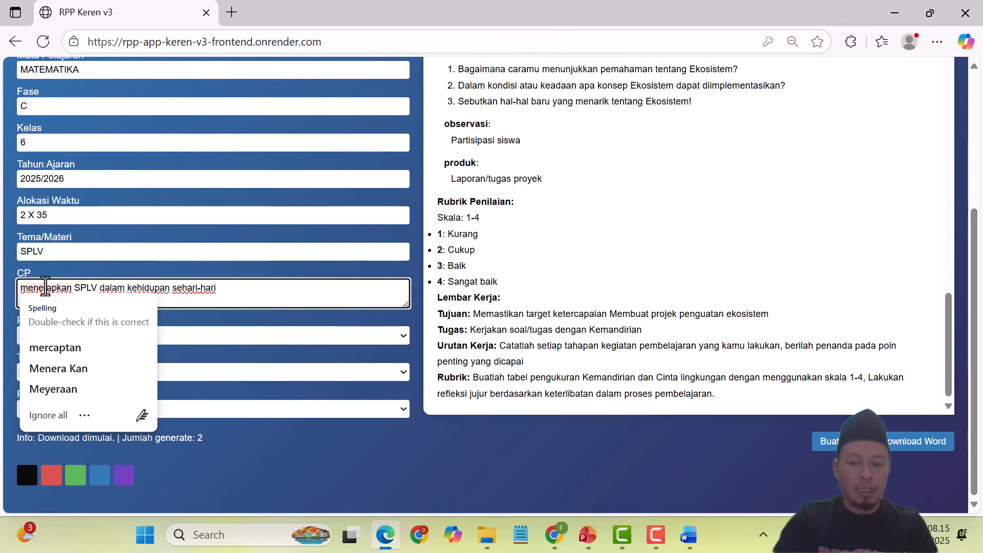
{"action": "key", "text": "BackSpace"}
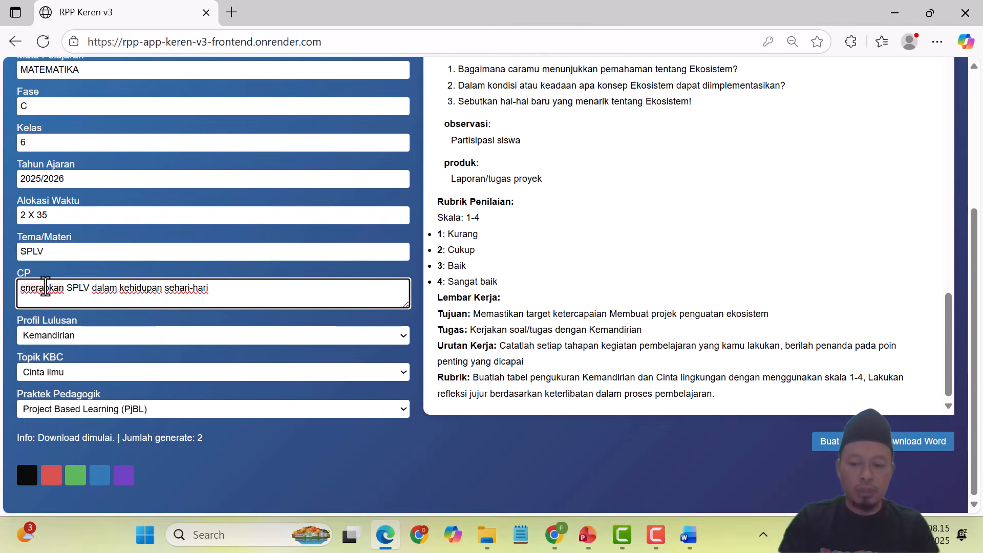
{"action": "type", "text": "M"}
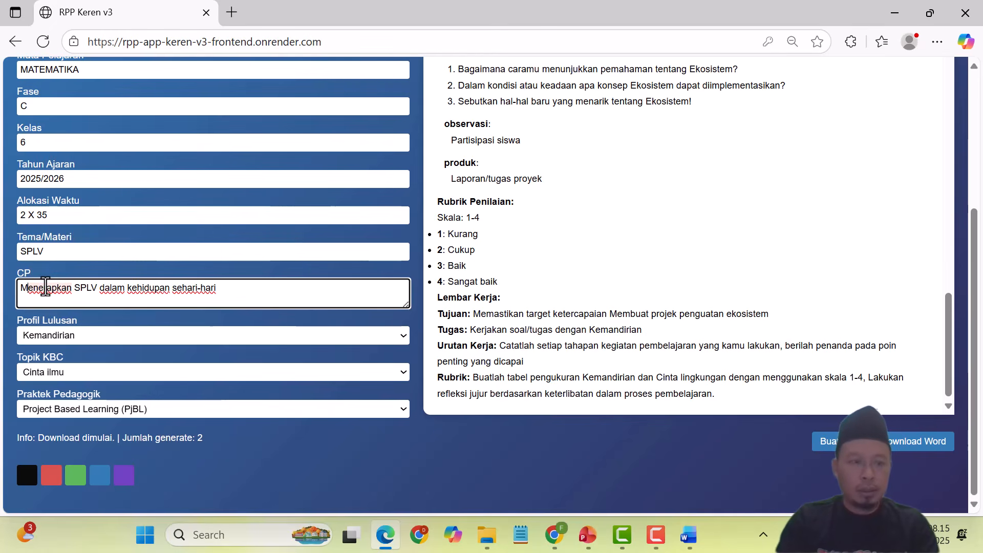
Step: Choose Cooperative Learning as the Praktek Pedagogik and generate the new RPP
{"action": "left_click", "coordinate": [46, 407]}
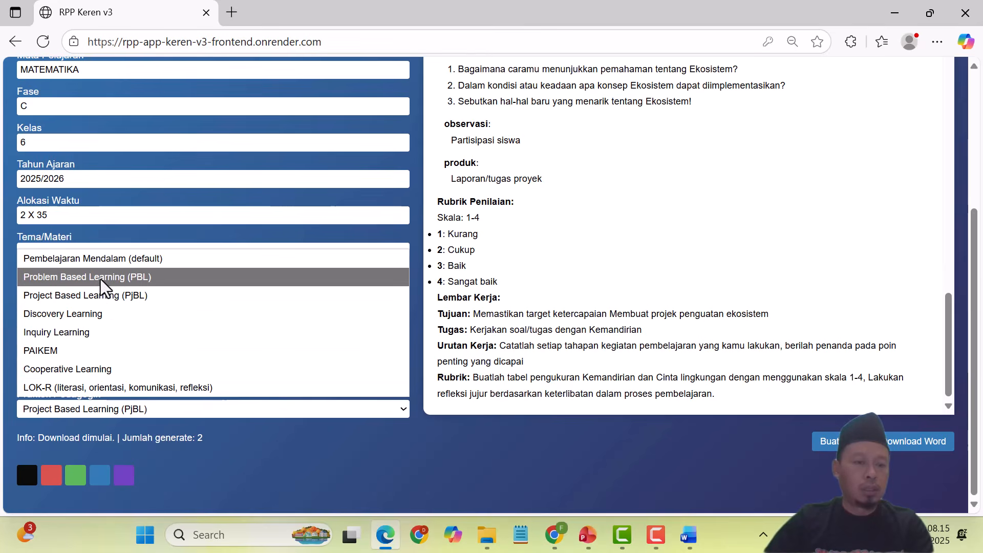
{"action": "left_click", "coordinate": [77, 369]}
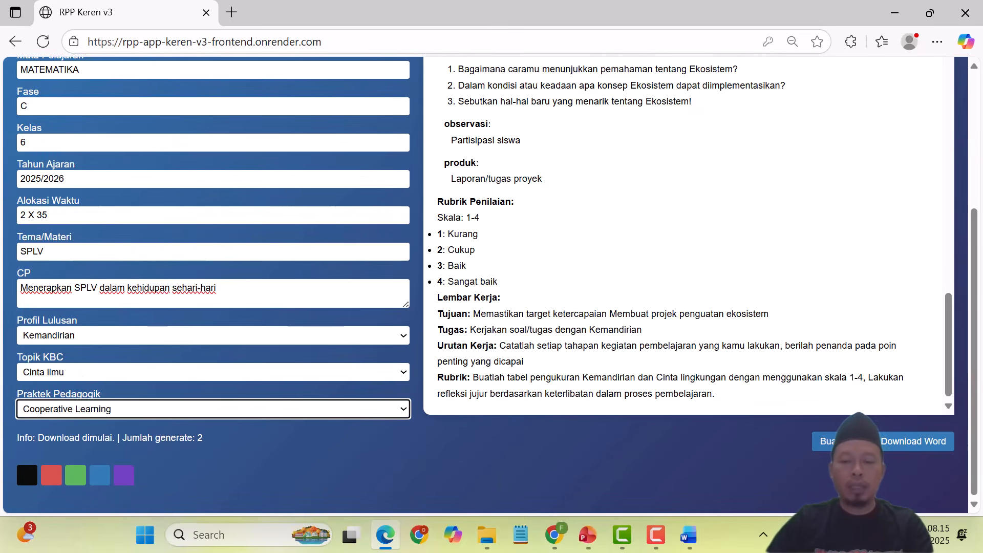
{"action": "left_click", "coordinate": [842, 441]}
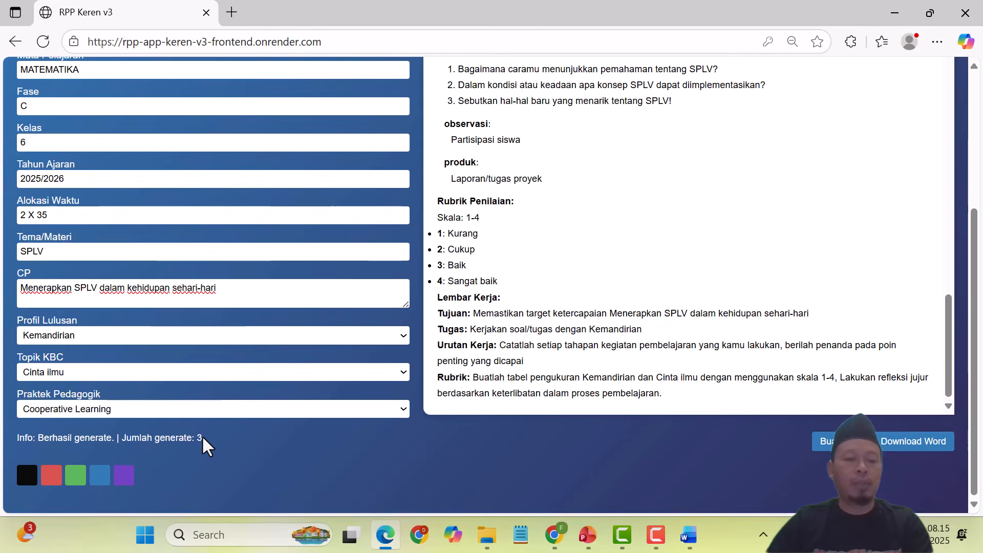
{"action": "scroll", "coordinate": [692, 251], "scroll_direction": "up", "scroll_amount": 15}
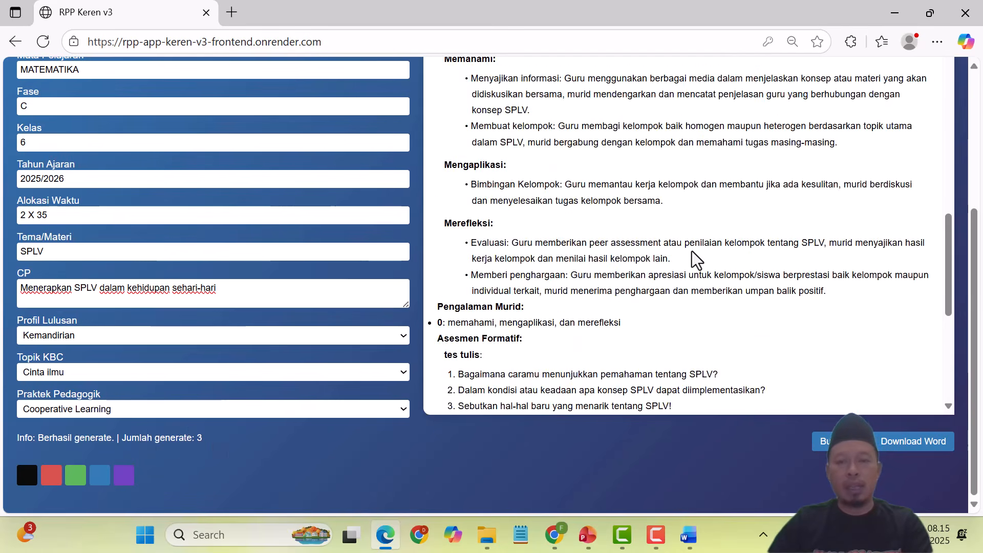
{"action": "scroll", "coordinate": [692, 251], "scroll_direction": "up", "scroll_amount": 3}
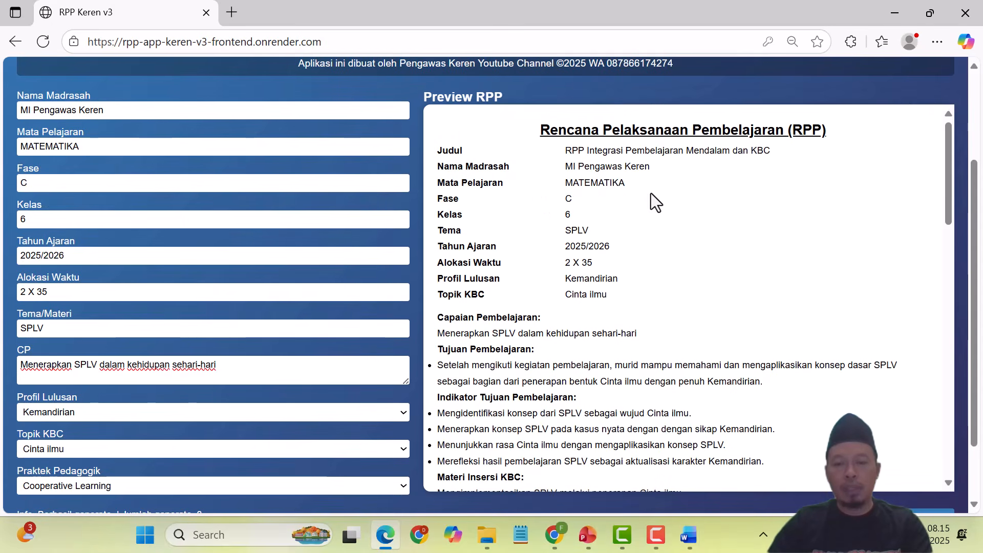
{"action": "scroll", "coordinate": [651, 195], "scroll_direction": "down", "scroll_amount": 2}
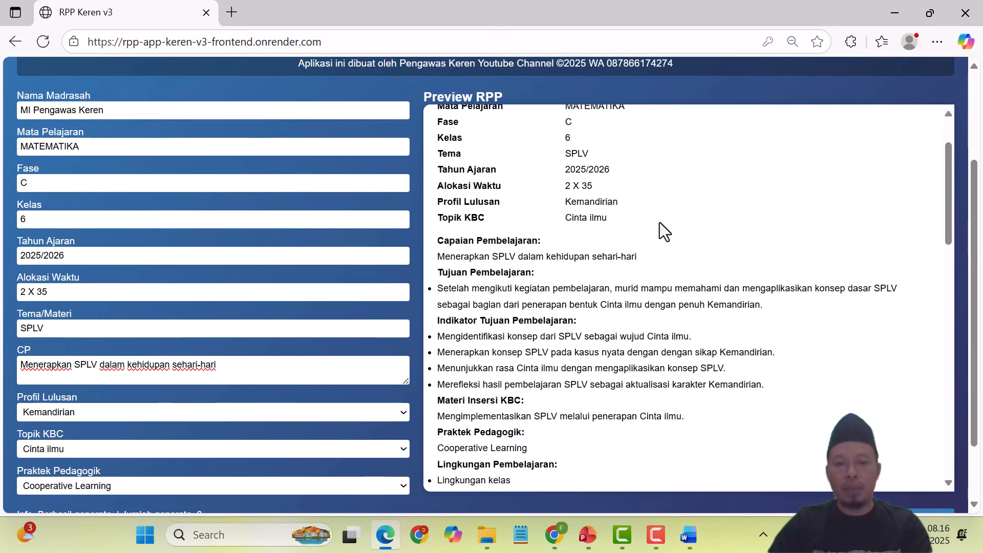
{"action": "scroll", "coordinate": [659, 222], "scroll_direction": "down", "scroll_amount": 3}
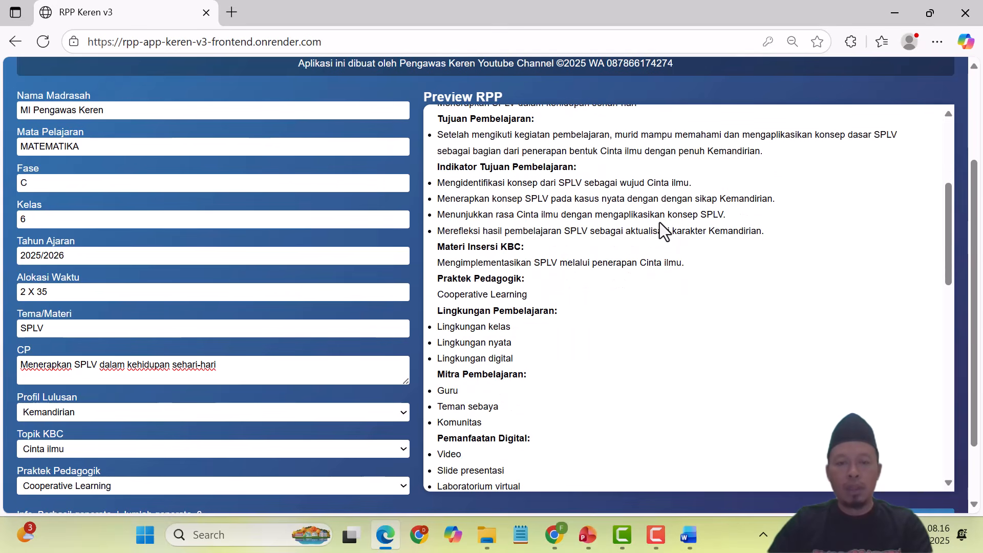
{"action": "scroll", "coordinate": [660, 222], "scroll_direction": "down", "scroll_amount": 3}
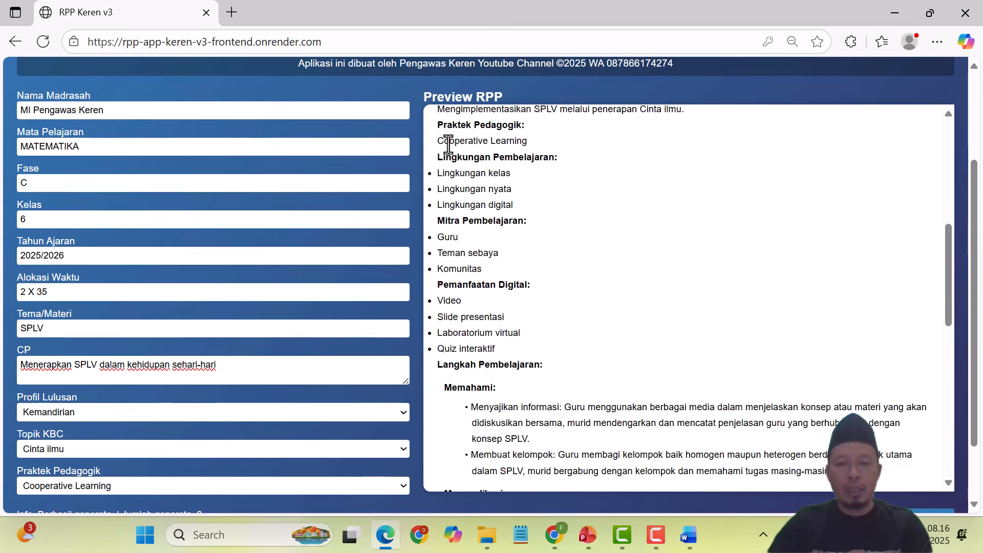
{"action": "scroll", "coordinate": [671, 272], "scroll_direction": "down", "scroll_amount": 5}
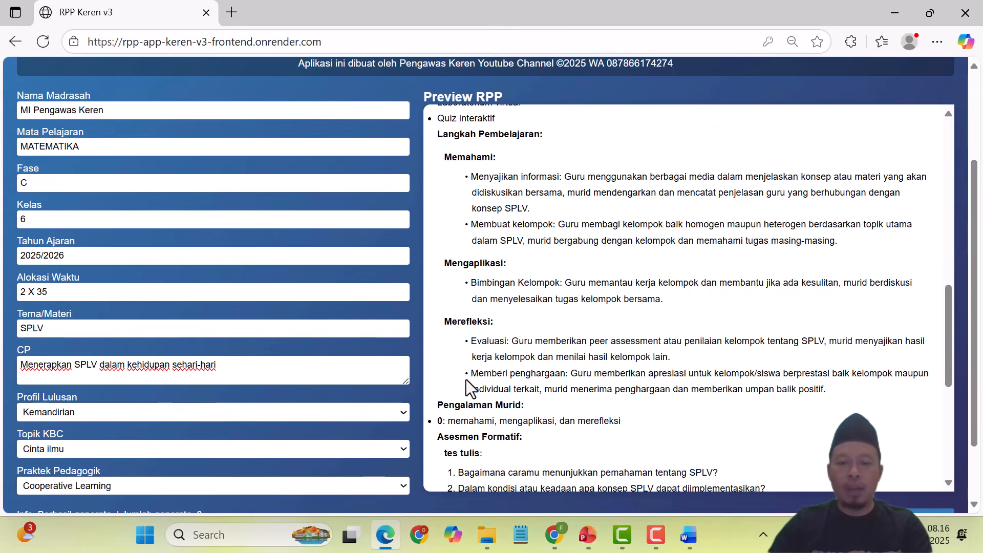
{"action": "scroll", "coordinate": [658, 318], "scroll_direction": "up", "scroll_amount": 6}
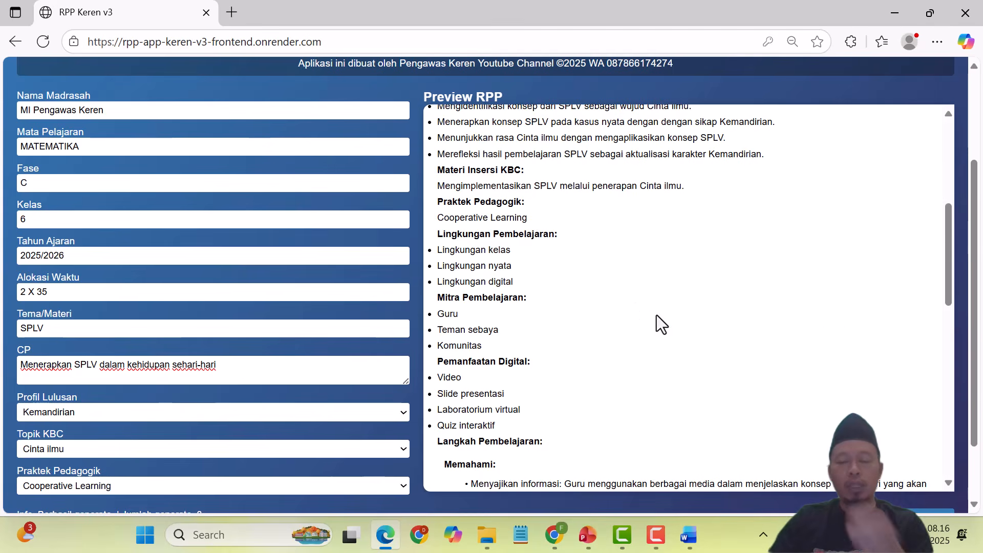
{"action": "scroll", "coordinate": [657, 315], "scroll_direction": "down", "scroll_amount": 5}
{"action": "scroll", "coordinate": [656, 320], "scroll_direction": "down", "scroll_amount": 6}
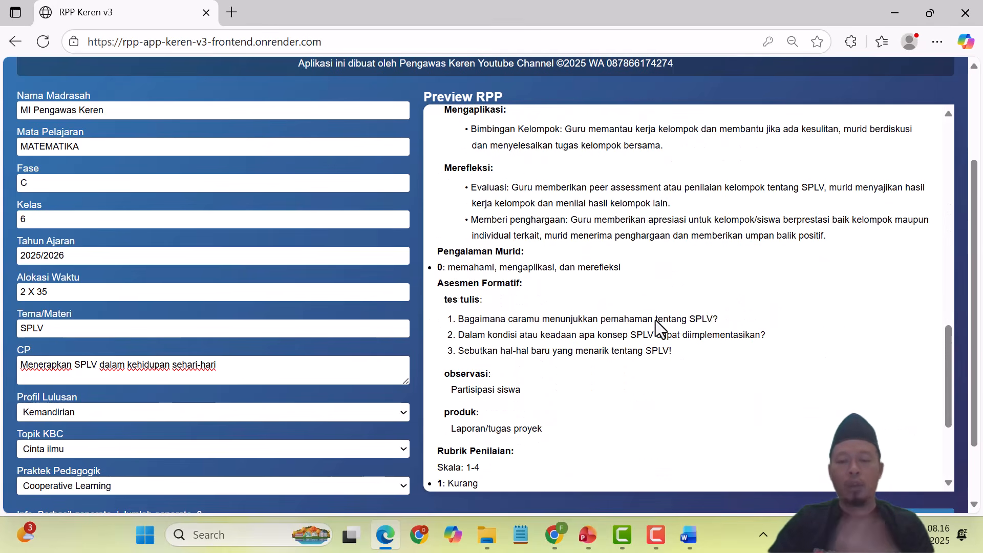
{"action": "scroll", "coordinate": [656, 320], "scroll_direction": "down", "scroll_amount": 2}
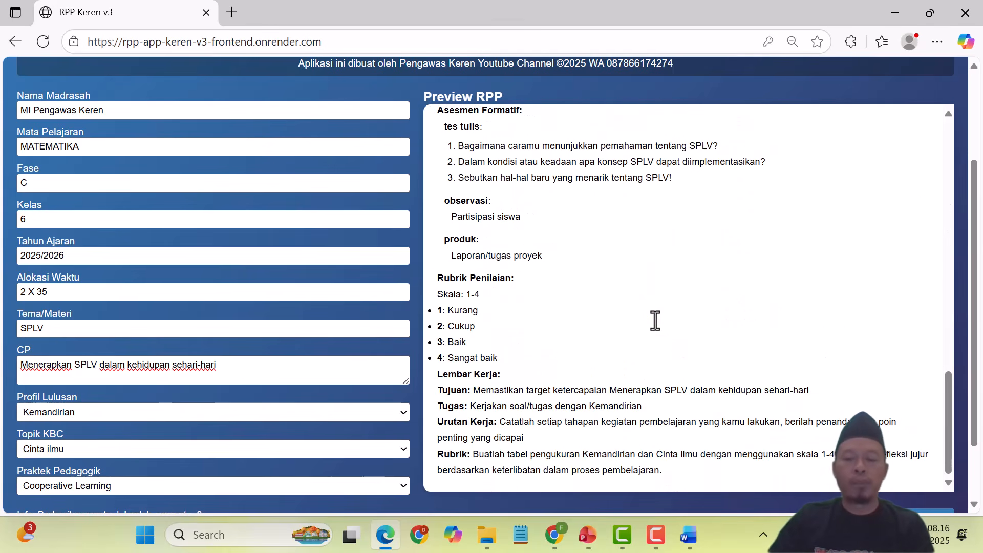
{"action": "scroll", "coordinate": [865, 377], "scroll_direction": "down", "scroll_amount": 2}
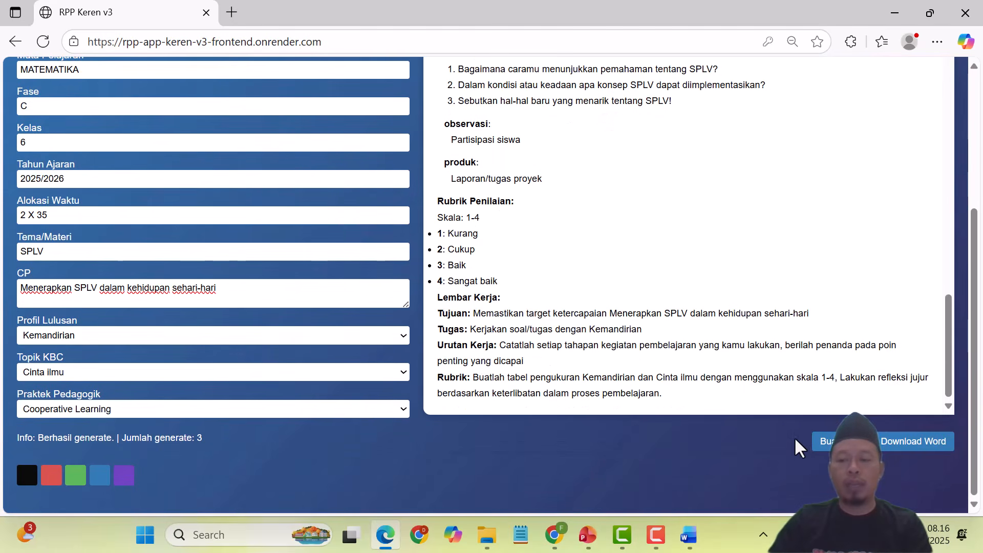
Step: Download the SPLV RPP as Word and open RPP_Integrasi_App (14).docx from Downloads
{"action": "left_click", "coordinate": [926, 446]}
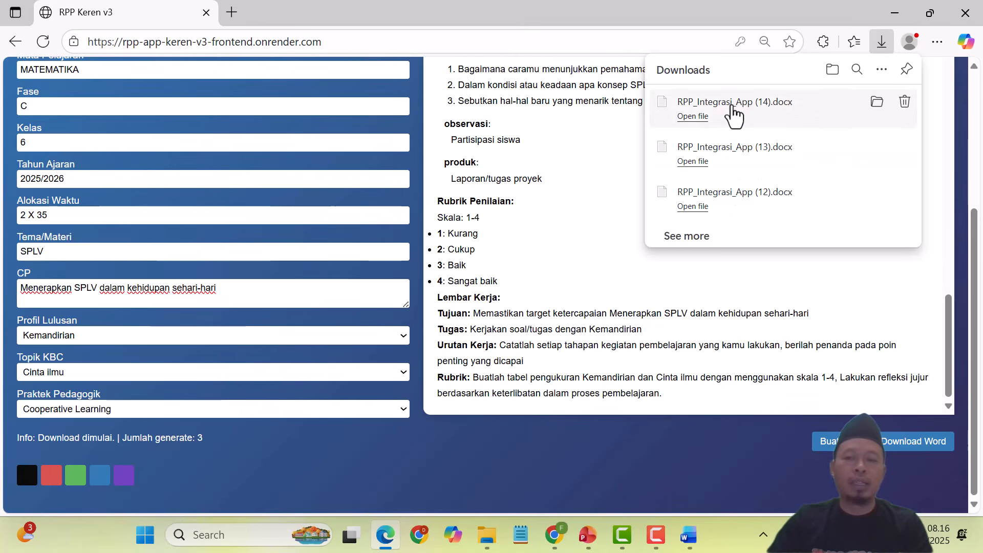
{"action": "left_click", "coordinate": [487, 534]}
{"action": "double_click", "coordinate": [317, 193]}
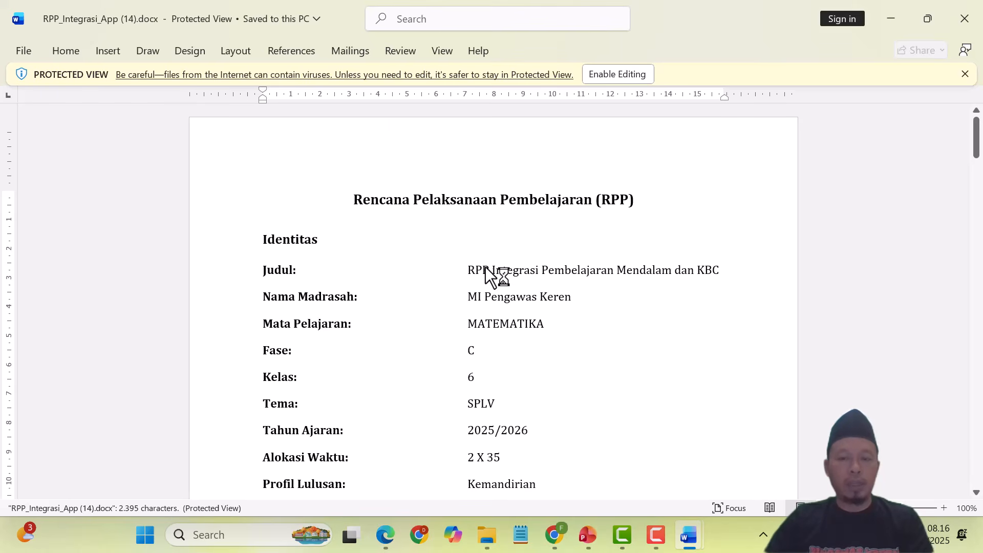
Step: Review the SPLV RPP down to the end and back, then switch to the PowerPoint deck
{"action": "scroll", "coordinate": [493, 202], "scroll_direction": "down", "scroll_amount": 2}
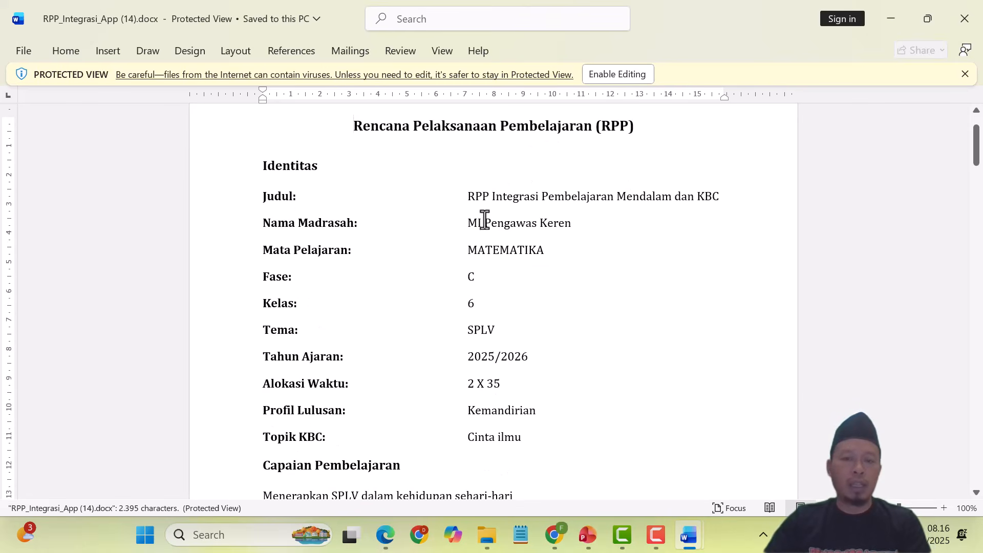
{"action": "scroll", "coordinate": [469, 221], "scroll_direction": "down", "scroll_amount": 1}
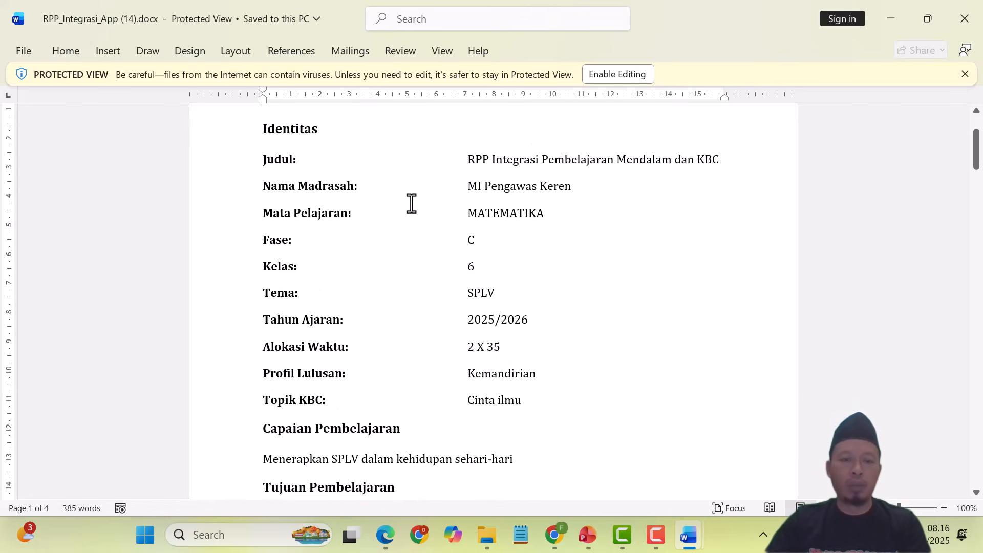
{"action": "scroll", "coordinate": [359, 204], "scroll_direction": "up", "scroll_amount": 1}
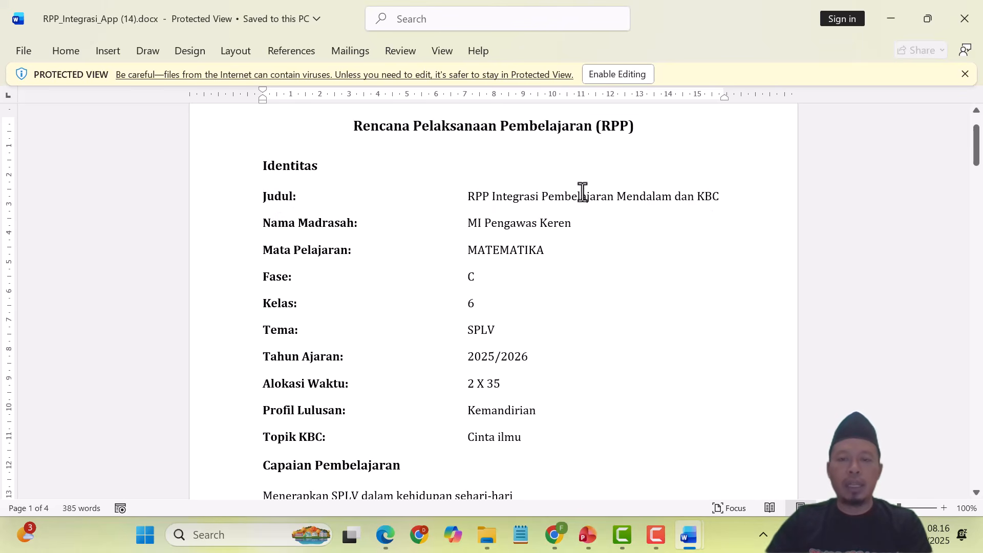
{"action": "scroll", "coordinate": [558, 237], "scroll_direction": "down", "scroll_amount": 10}
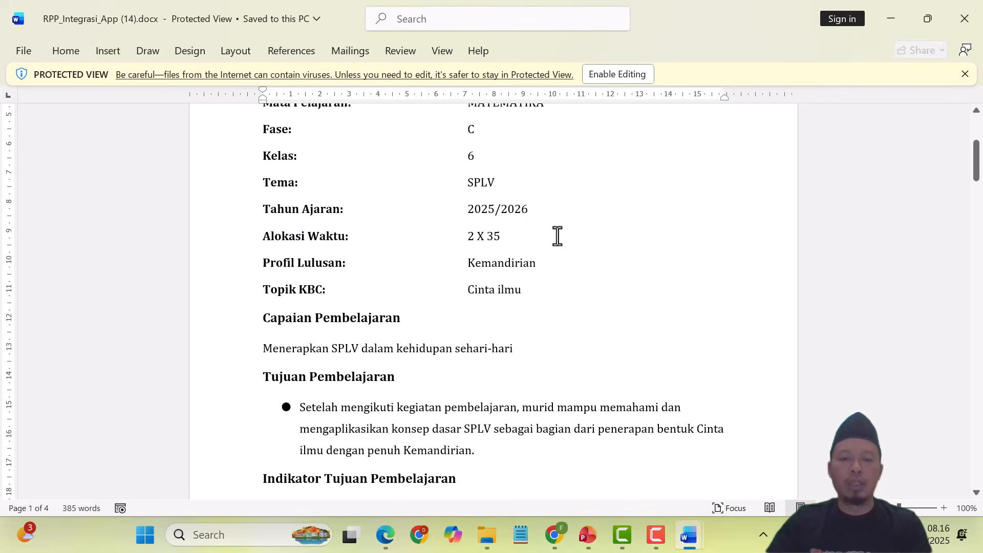
{"action": "scroll", "coordinate": [557, 239], "scroll_direction": "down", "scroll_amount": 12}
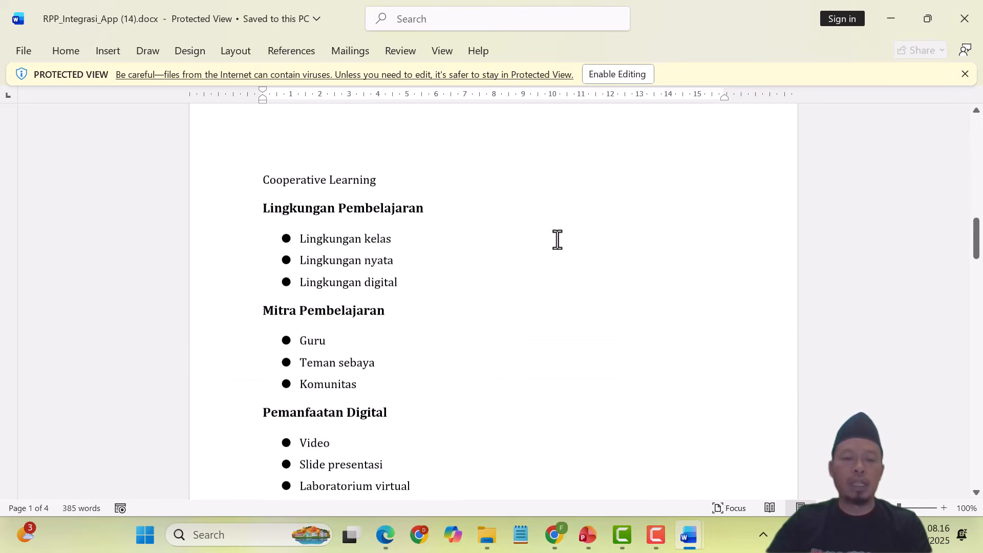
{"action": "scroll", "coordinate": [558, 239], "scroll_direction": "down", "scroll_amount": 12}
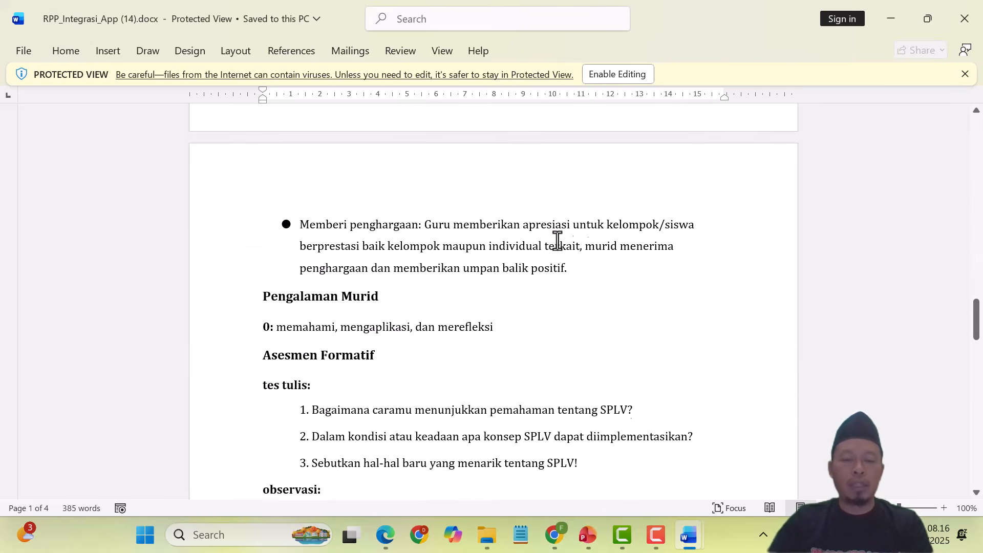
{"action": "scroll", "coordinate": [557, 240], "scroll_direction": "down", "scroll_amount": 12}
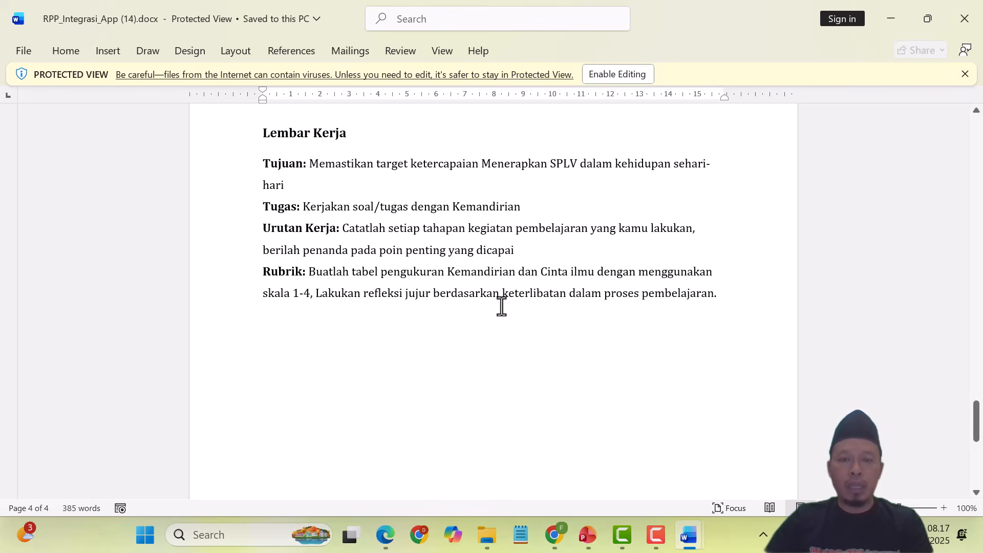
{"action": "scroll", "coordinate": [499, 307], "scroll_direction": "up", "scroll_amount": 7}
{"action": "scroll", "coordinate": [498, 309], "scroll_direction": "up", "scroll_amount": 20}
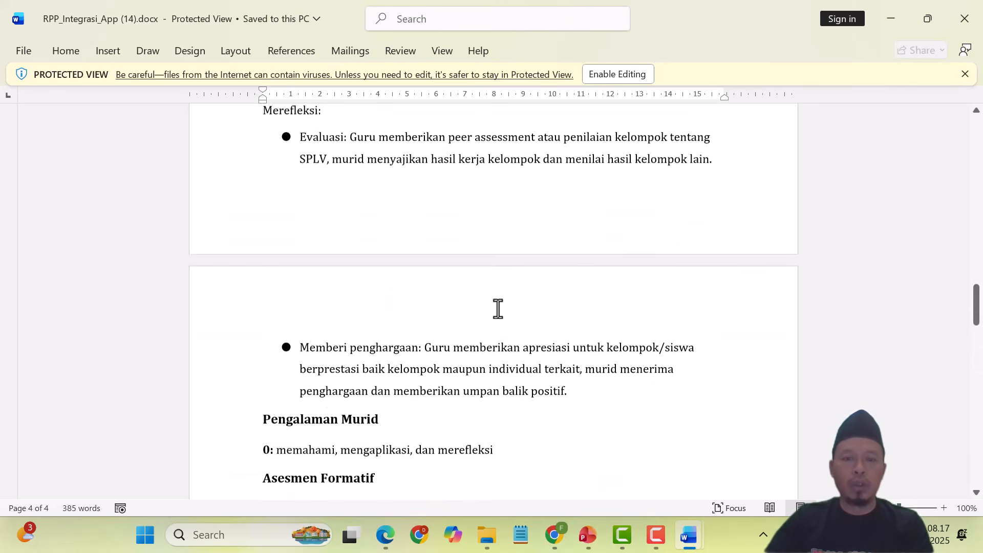
{"action": "scroll", "coordinate": [498, 309], "scroll_direction": "up", "scroll_amount": 20}
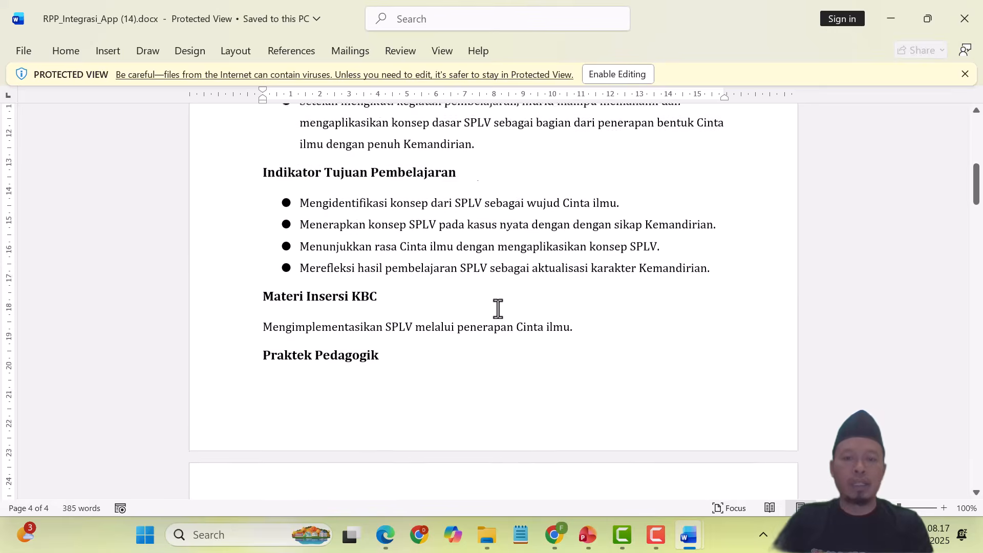
{"action": "scroll", "coordinate": [498, 309], "scroll_direction": "up", "scroll_amount": 1}
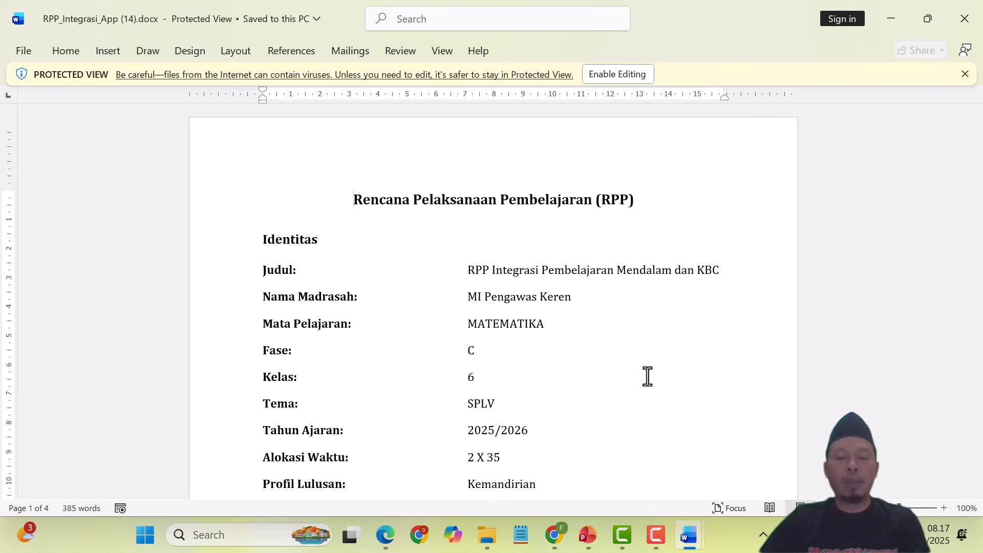
{"action": "left_click", "coordinate": [595, 528]}
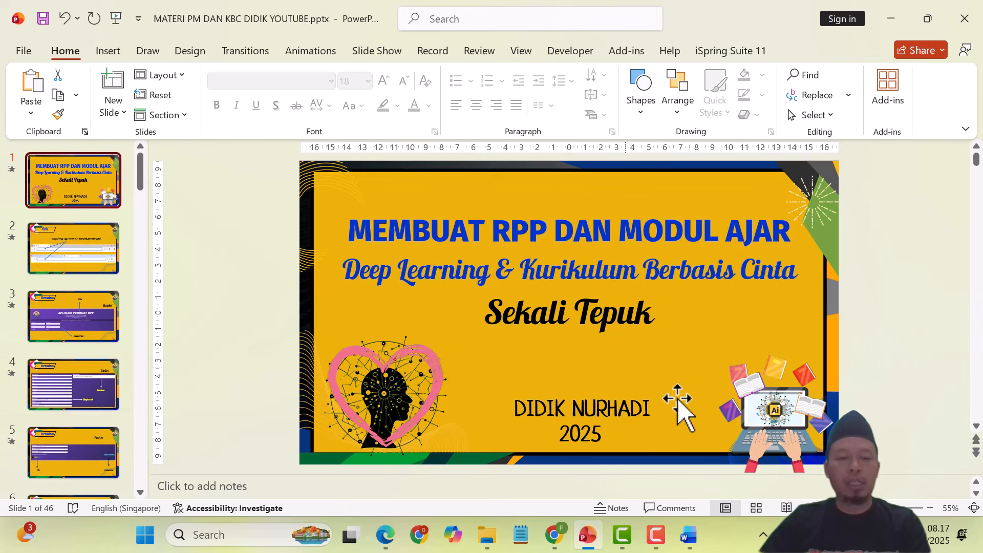
Step: Run the MATERI PM DAN KBC DIDIK YOUTUBE slide show from the first slide with F5
{"action": "key", "text": "F5"}
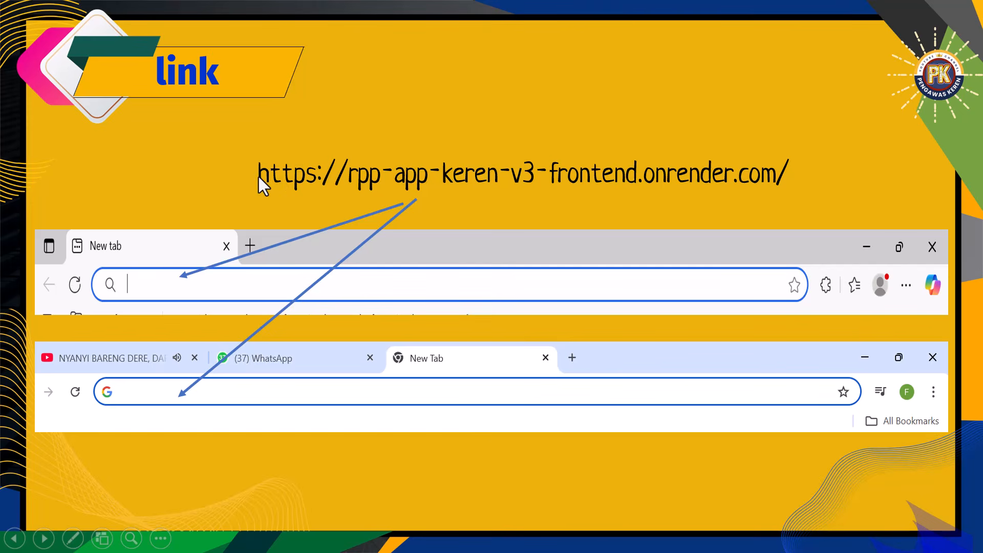
{"action": "left_click", "coordinate": [742, 175]}
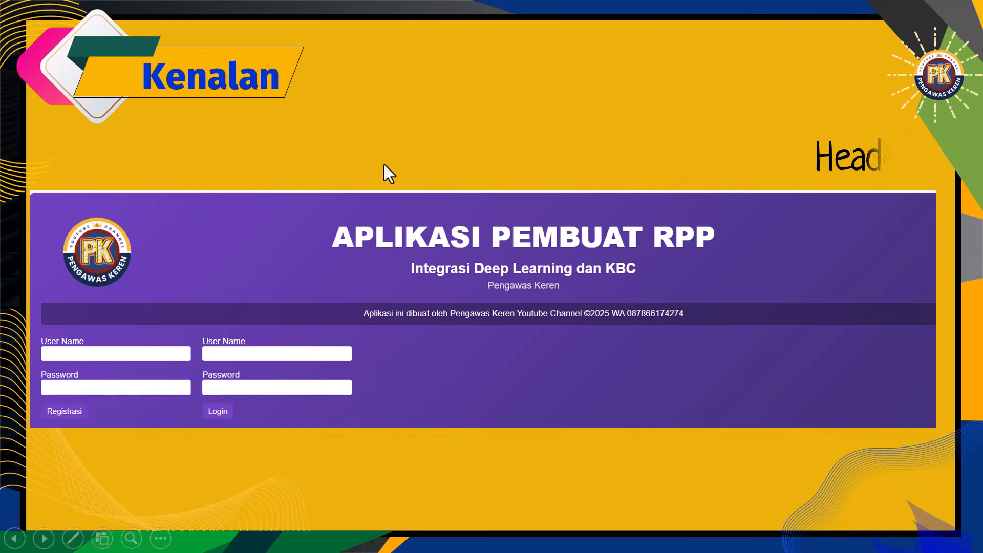
{"action": "left_click", "coordinate": [13, 540]}
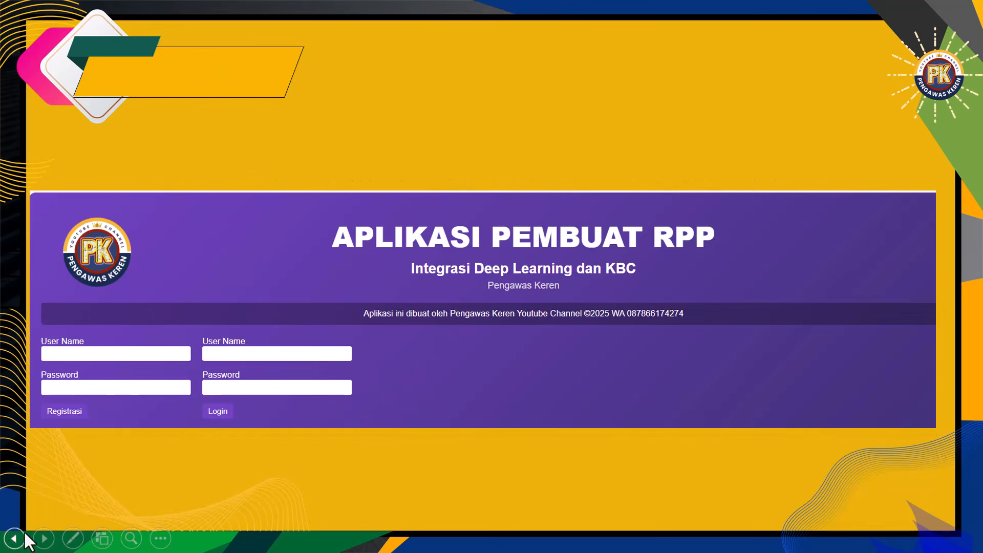
{"action": "left_click", "coordinate": [19, 539]}
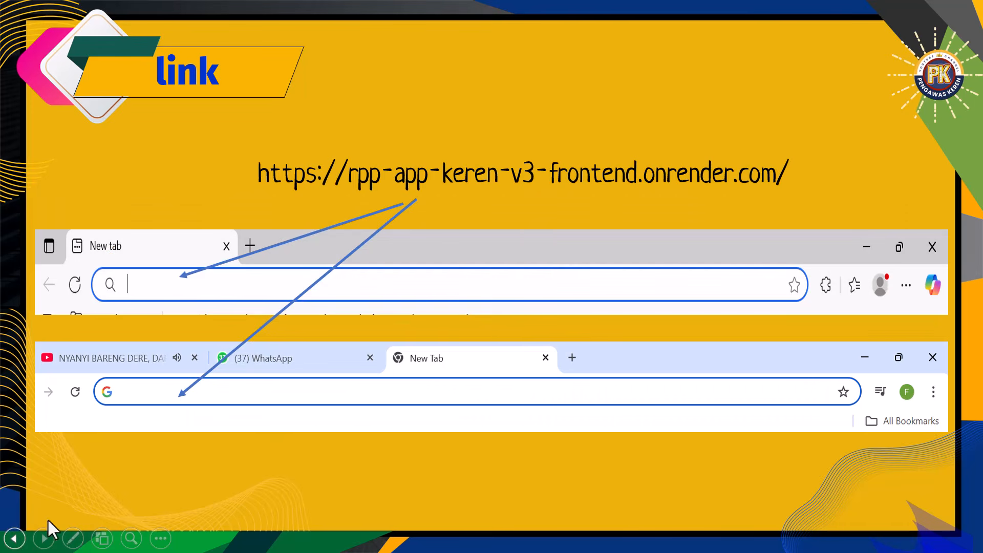